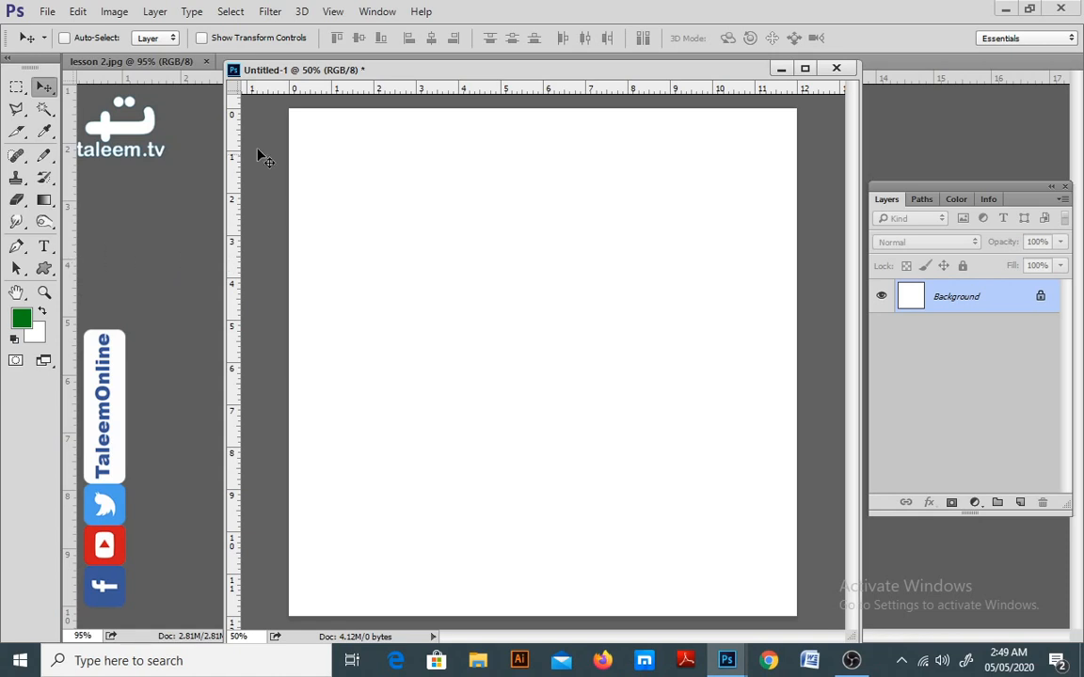
Step: Add a new layer above the Background and set the Rectangle Tool to draw in Pixels mode
click(1019, 504)
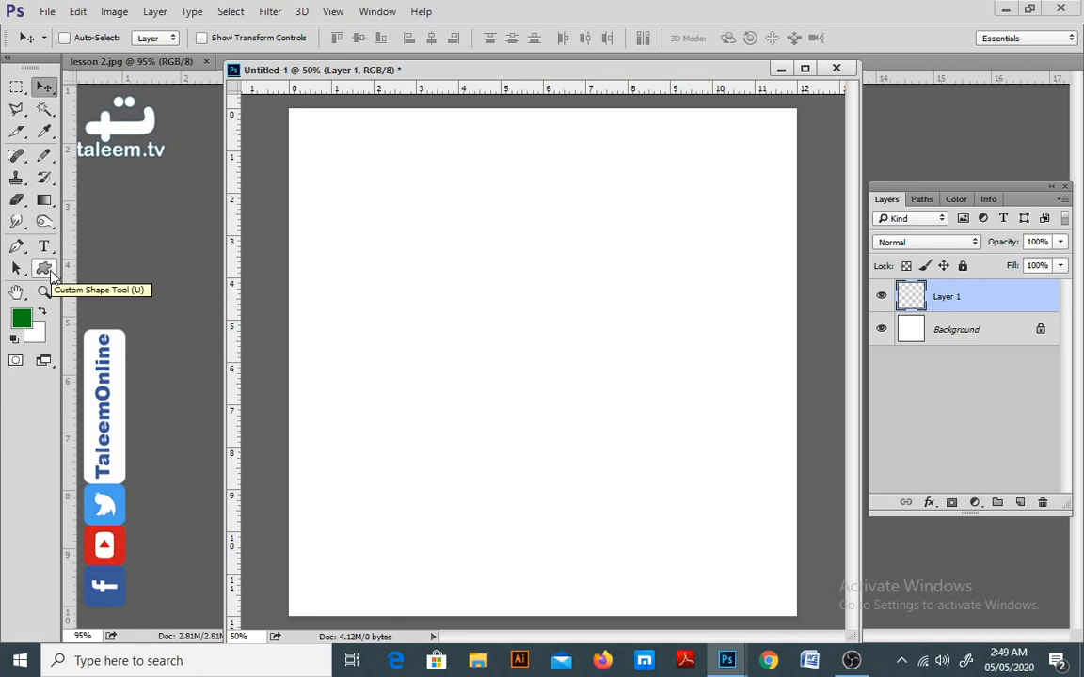
click(47, 270)
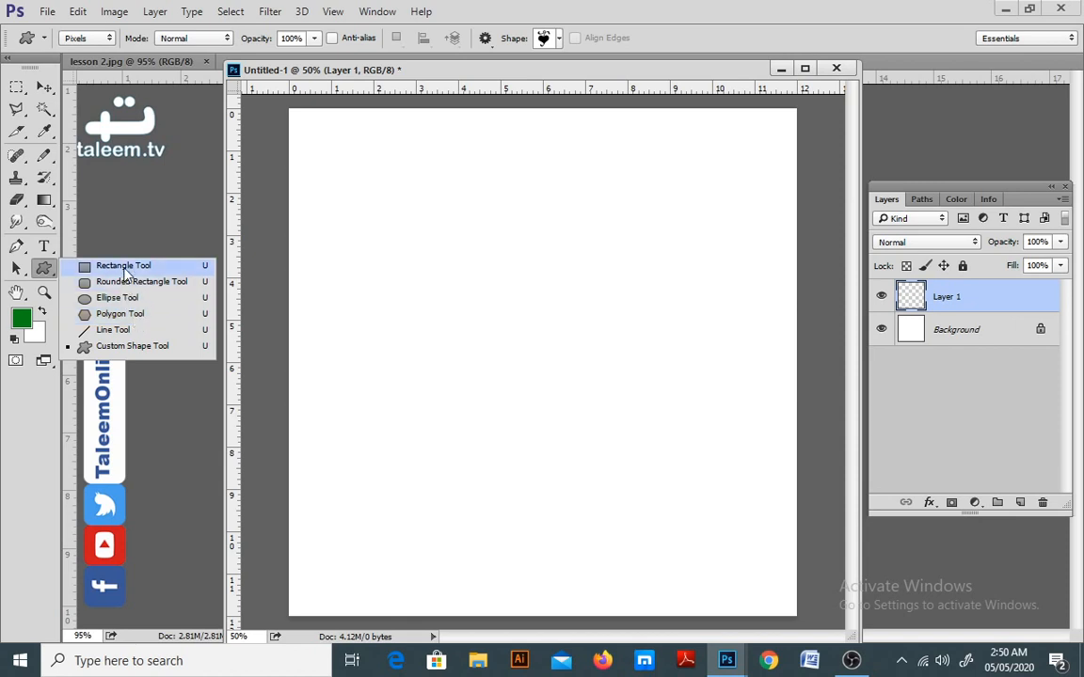
click(126, 271)
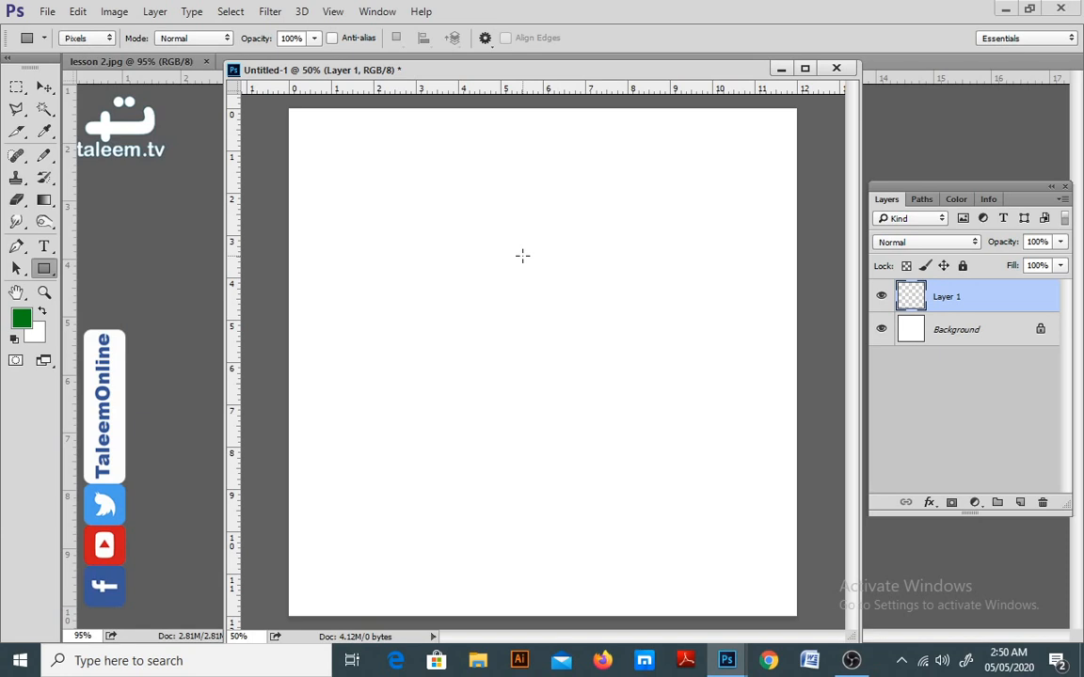
right_click(46, 270)
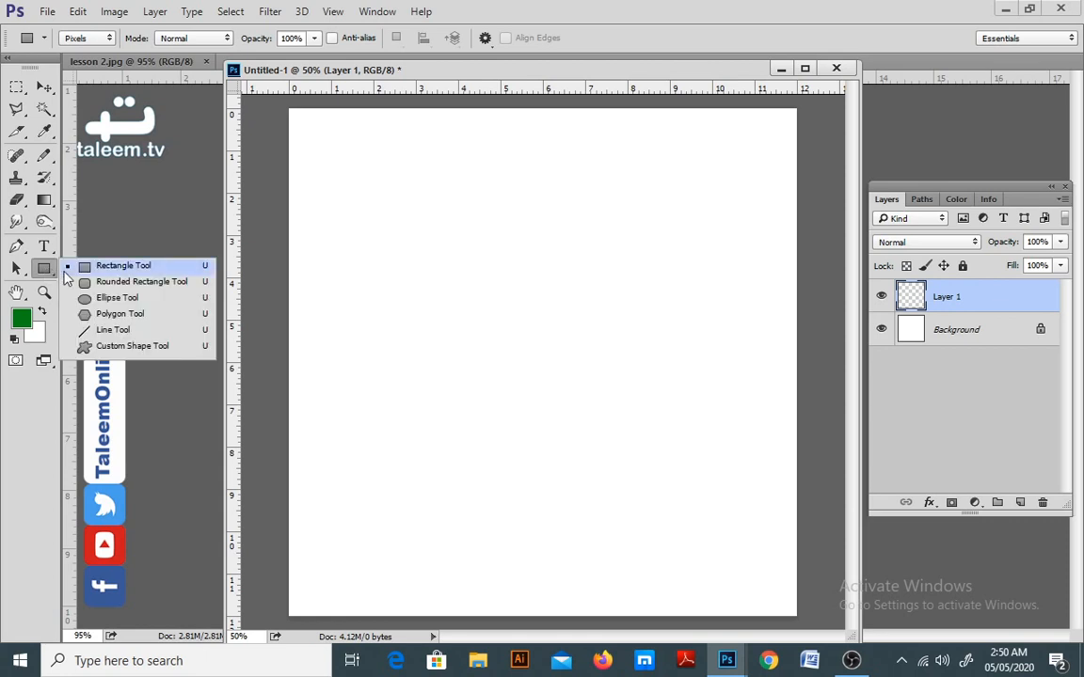
click(136, 271)
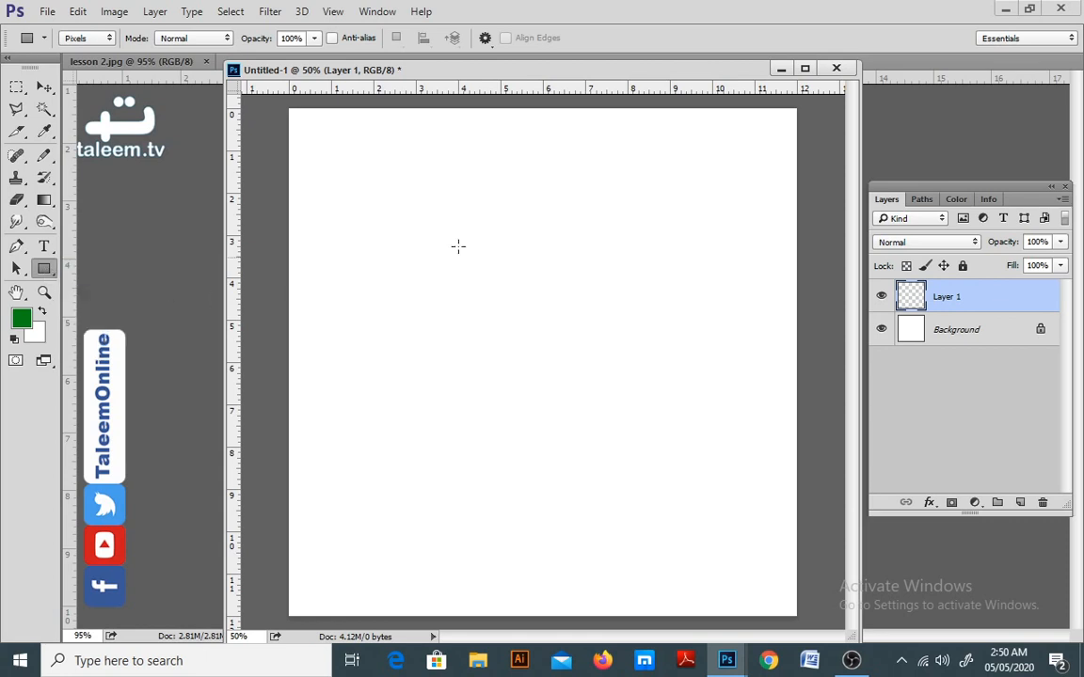
click(102, 39)
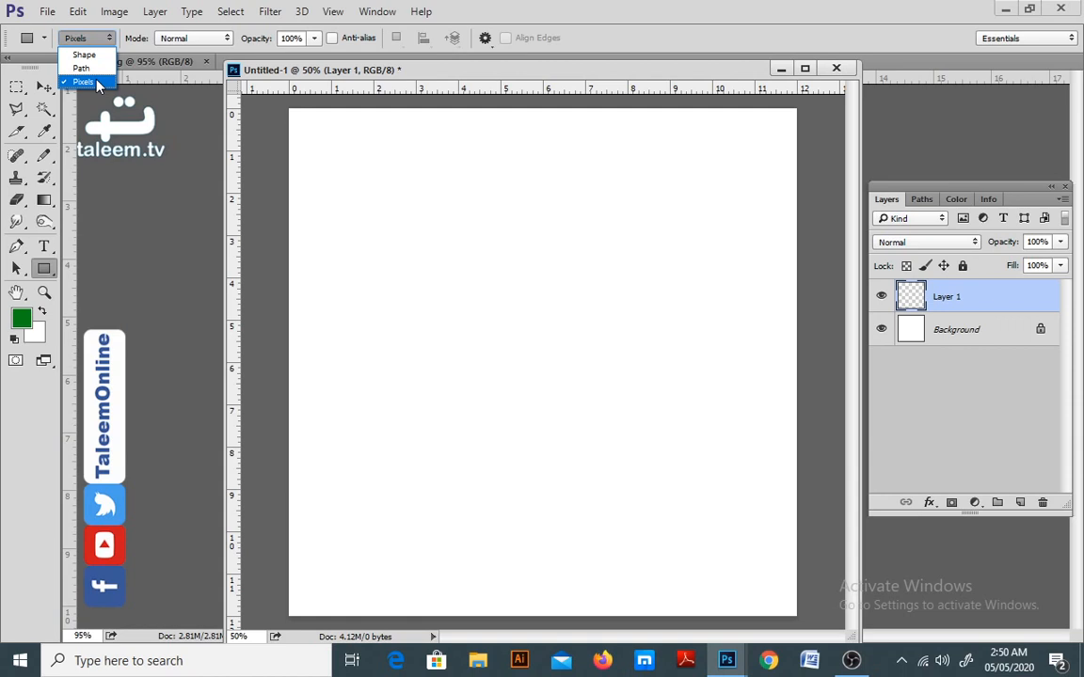
click(85, 82)
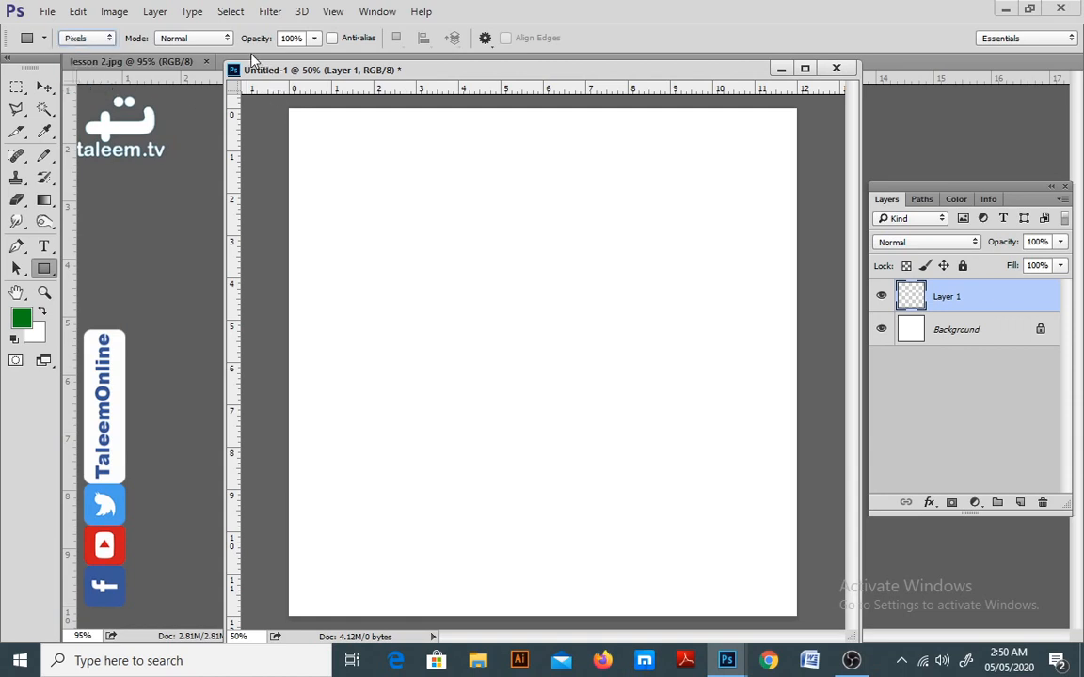
Step: Draw a solid green square about 2 ruler units wide in the canvas's upper-left area, using Normal mode at 100% opacity
click(203, 41)
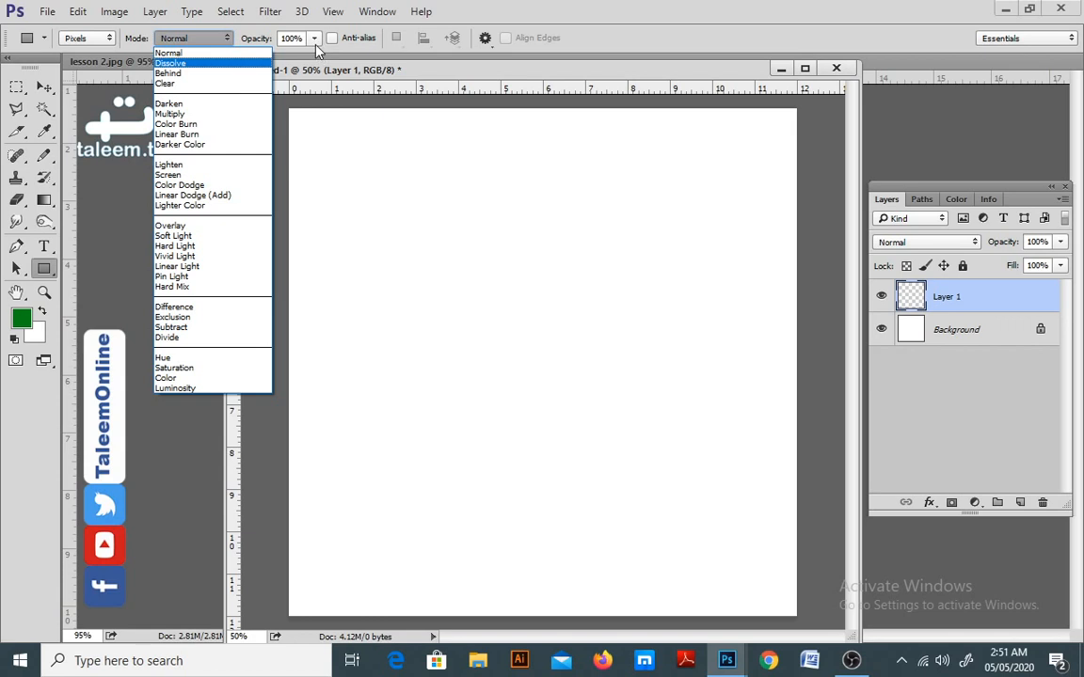
click(316, 47)
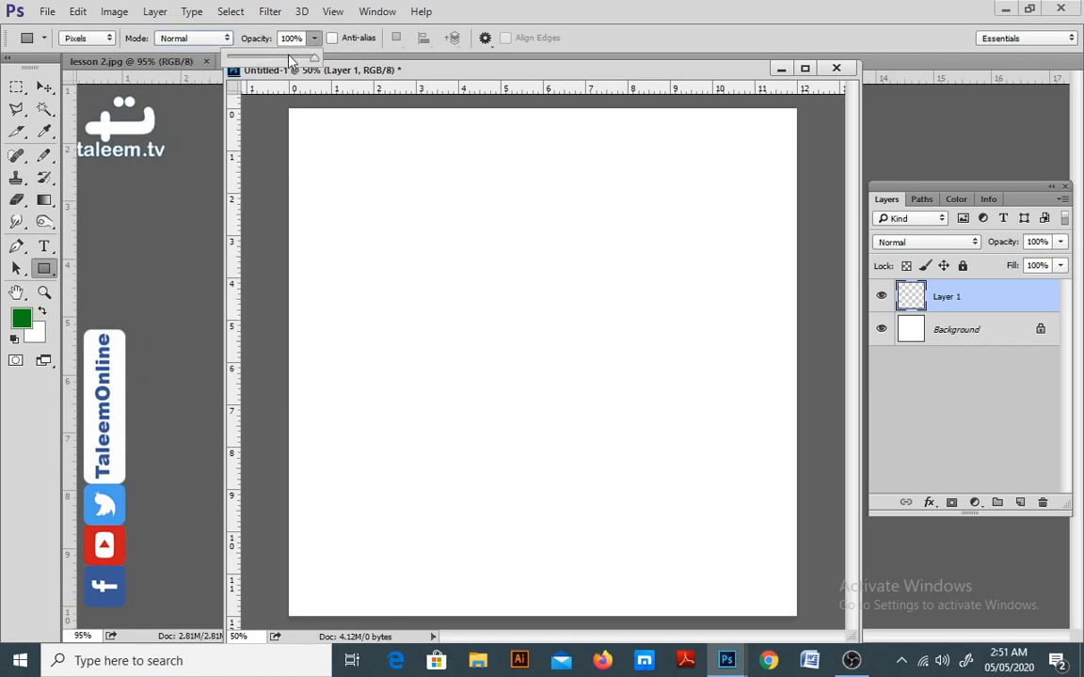
click(282, 57)
drag(302, 59, 318, 61)
drag(343, 174, 430, 262)
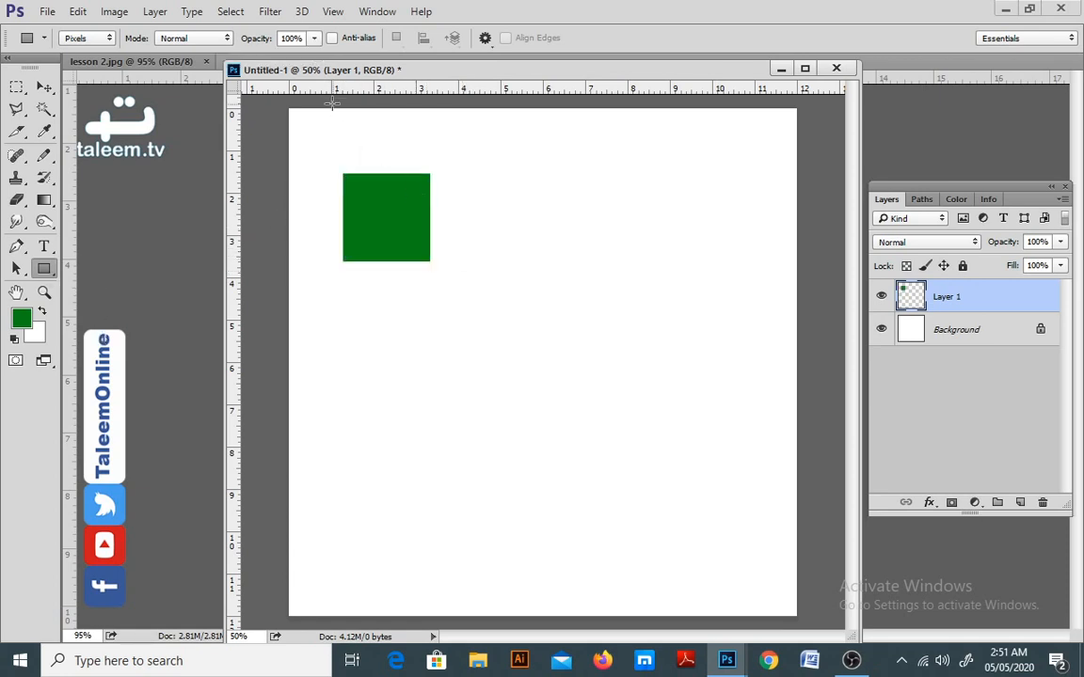
Step: Set the Rectangle Tool's opacity to 54% and draw a second green square overlapping the first one's lower-right corner
click(315, 38)
drag(285, 56, 273, 57)
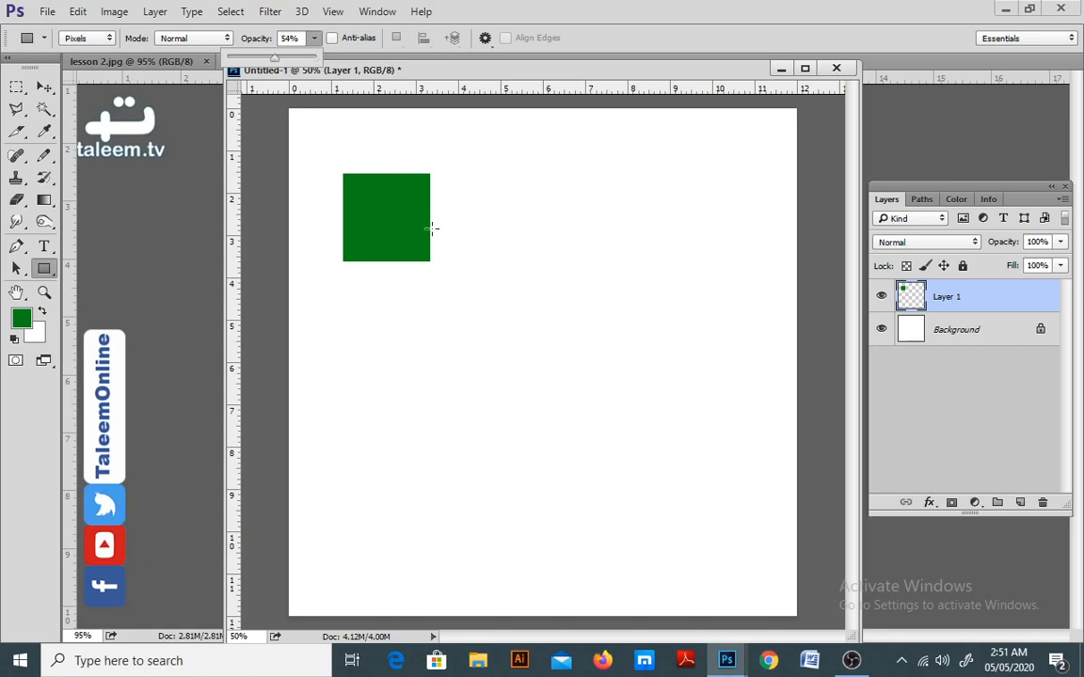
drag(417, 224, 496, 300)
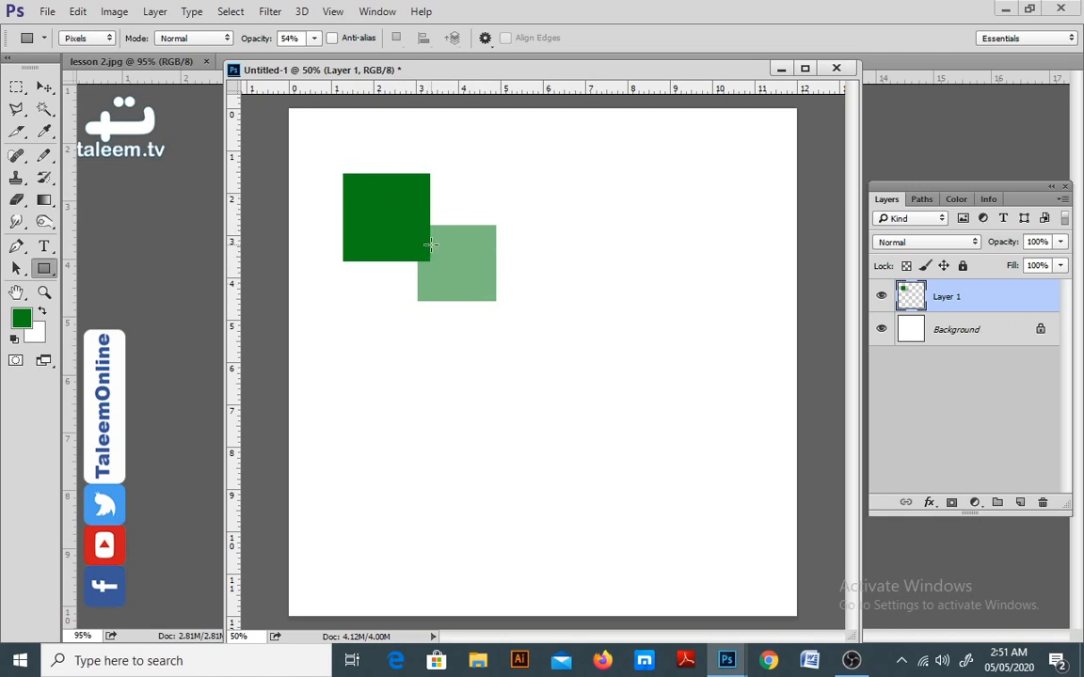
Step: Draw a yellow (#e1cb11) rectangle overlapping both green squares, and move the layer's artwork slightly upward
click(21, 319)
drag(511, 415, 532, 384)
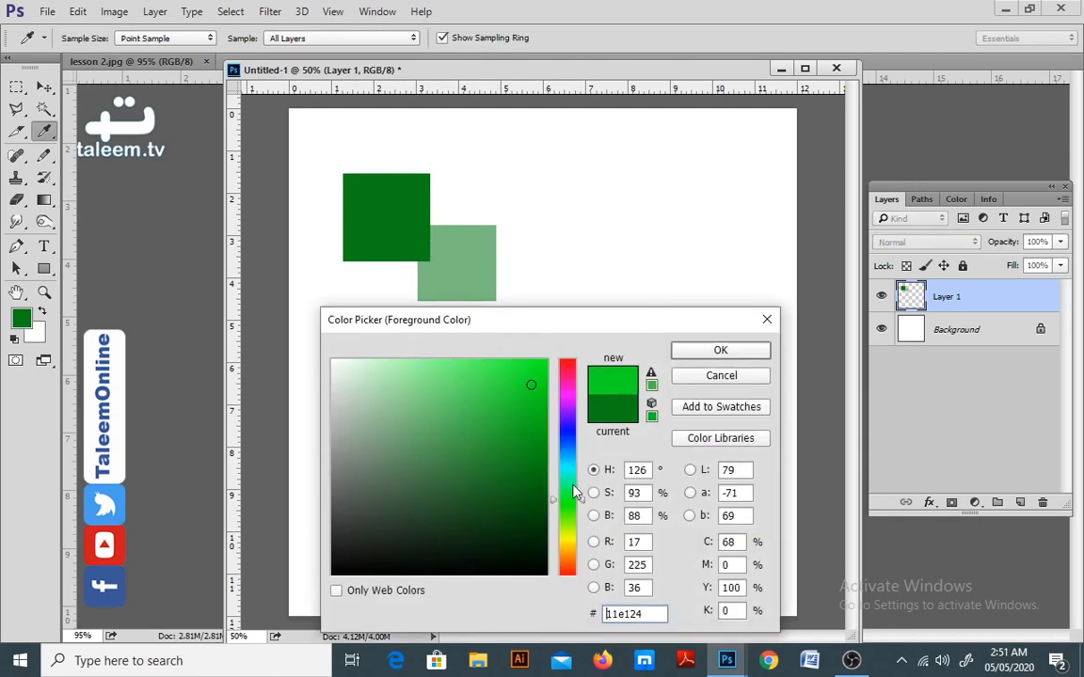
drag(573, 500, 570, 542)
click(735, 358)
key(u)
drag(369, 160, 445, 260)
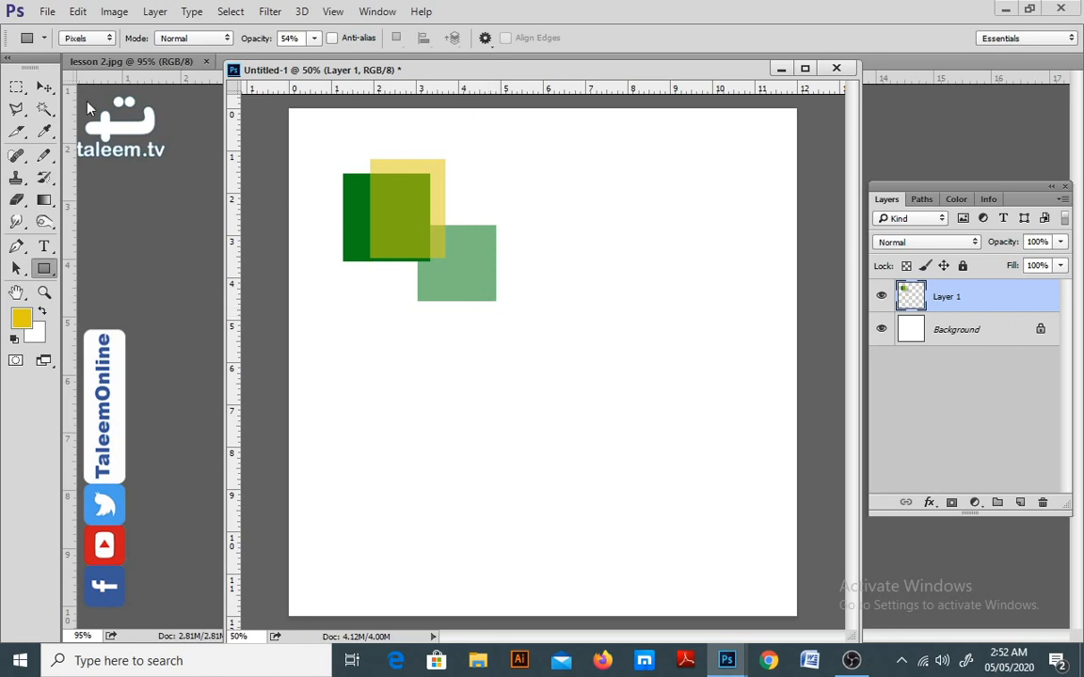
key(v)
drag(399, 250, 396, 226)
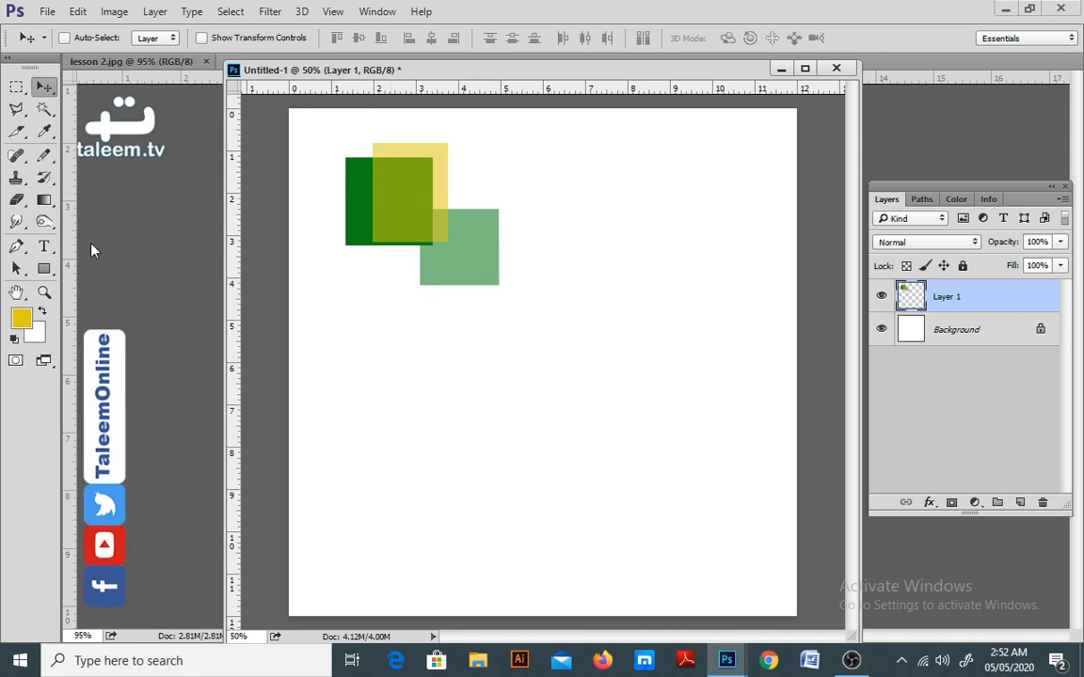
Step: Draw a semi-transparent yellow rounded rectangle with a 25 px corner radius to the right of the canvas center
click(44, 269)
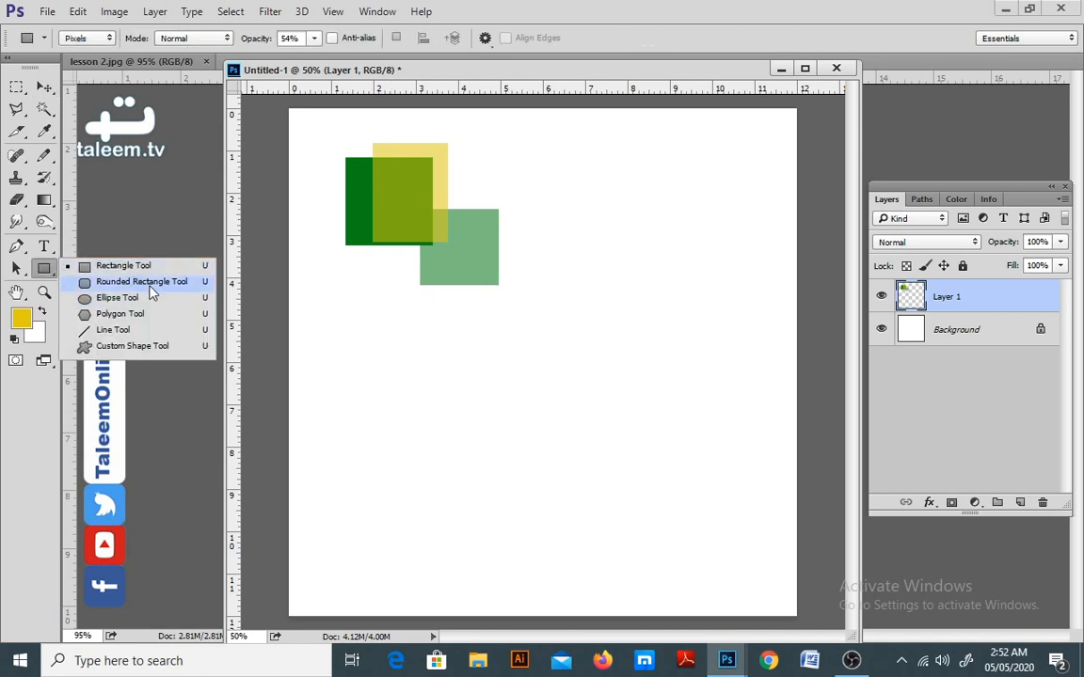
click(149, 285)
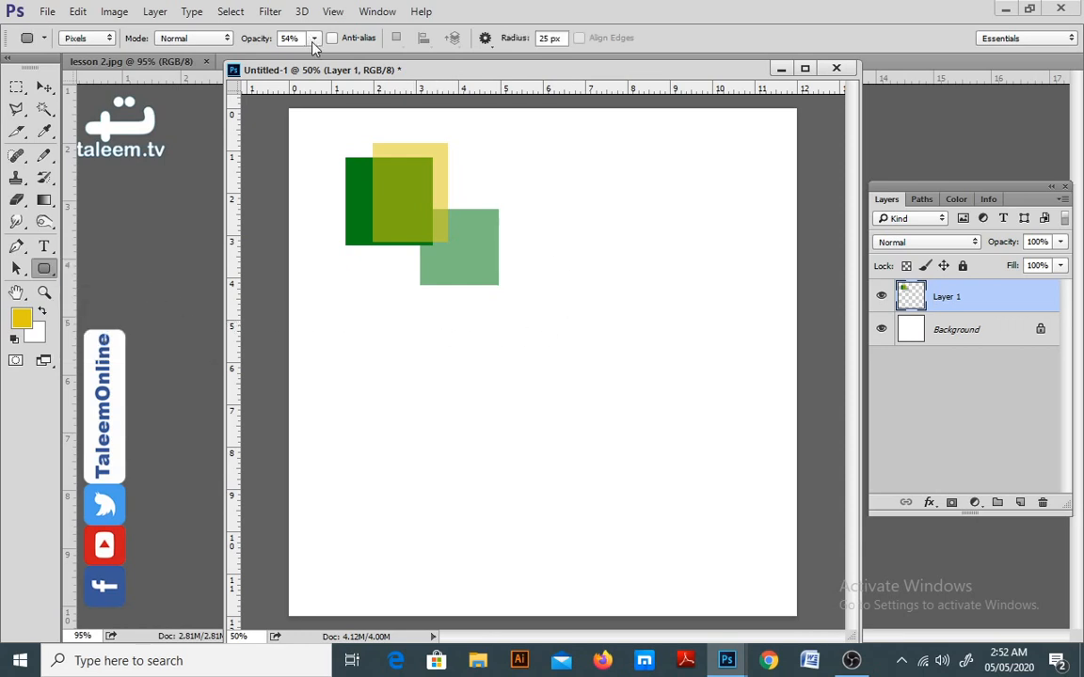
drag(553, 253, 680, 389)
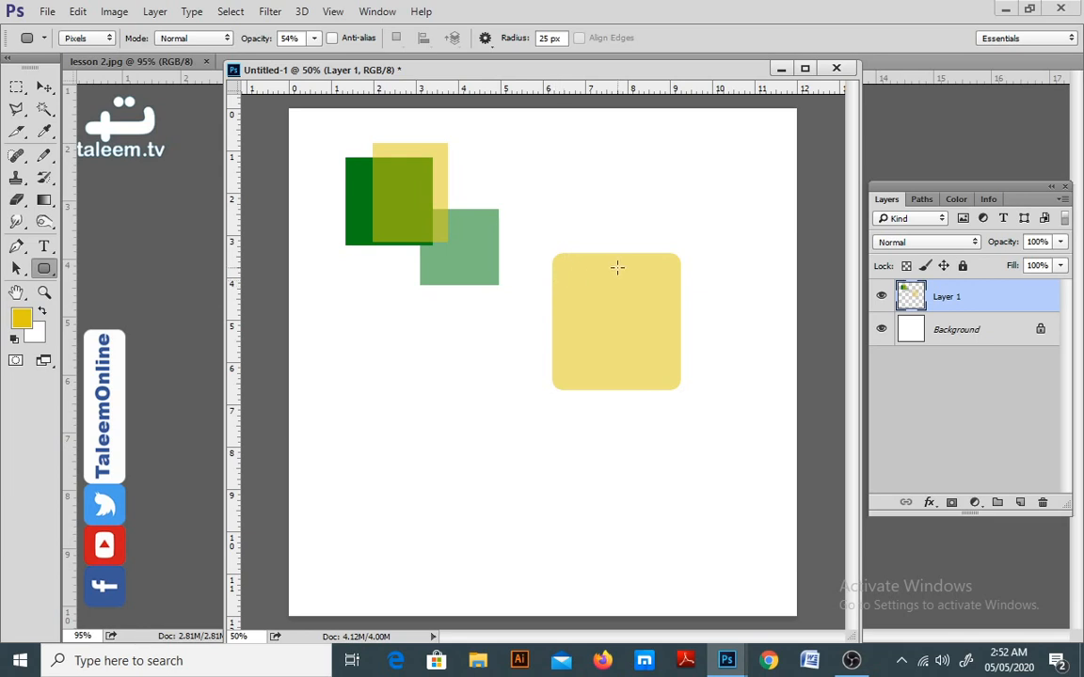
Step: Draw a dark mustard rounded rectangle with a 50 px radius at 100% opacity, left of the yellow rounded one
click(542, 40)
text(50)
click(22, 317)
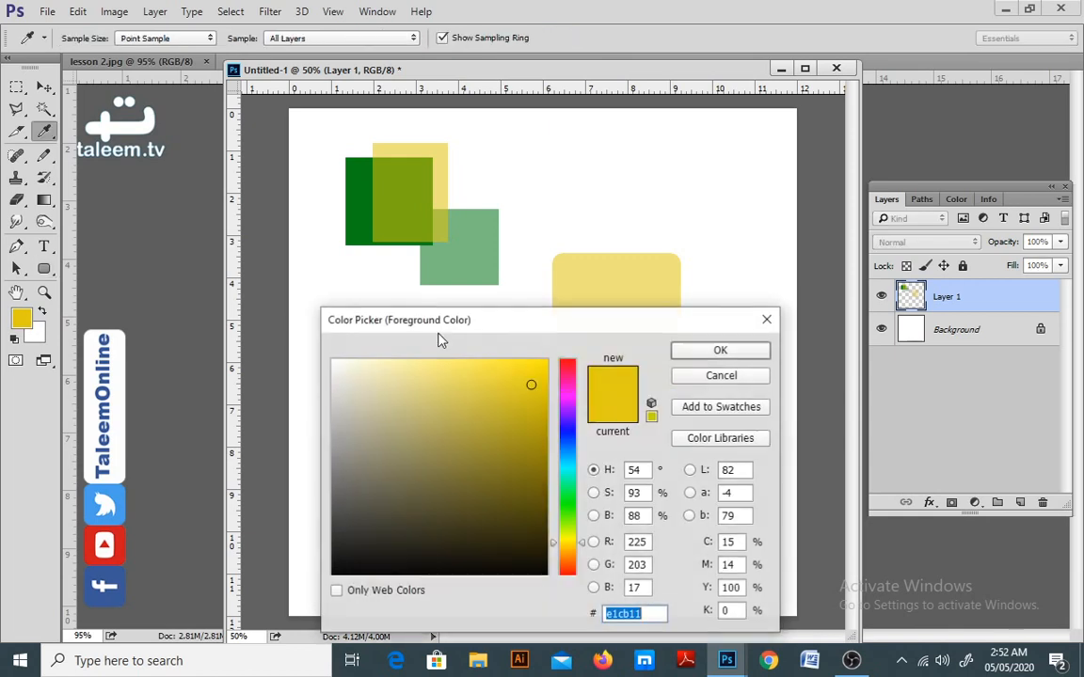
click(536, 458)
click(708, 356)
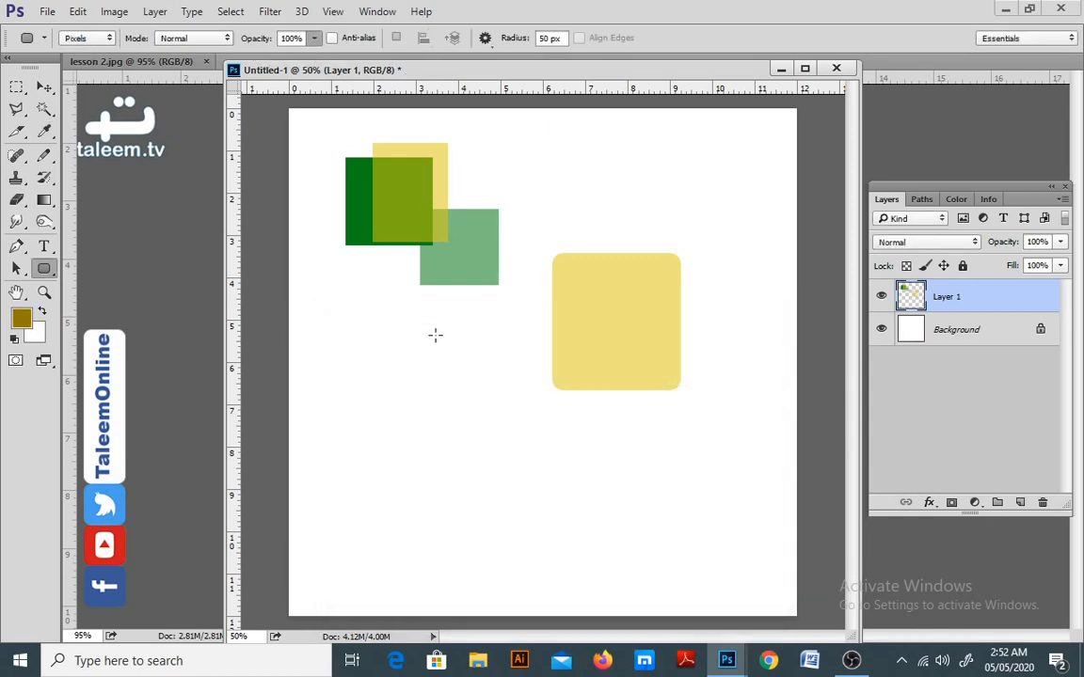
drag(435, 335, 549, 453)
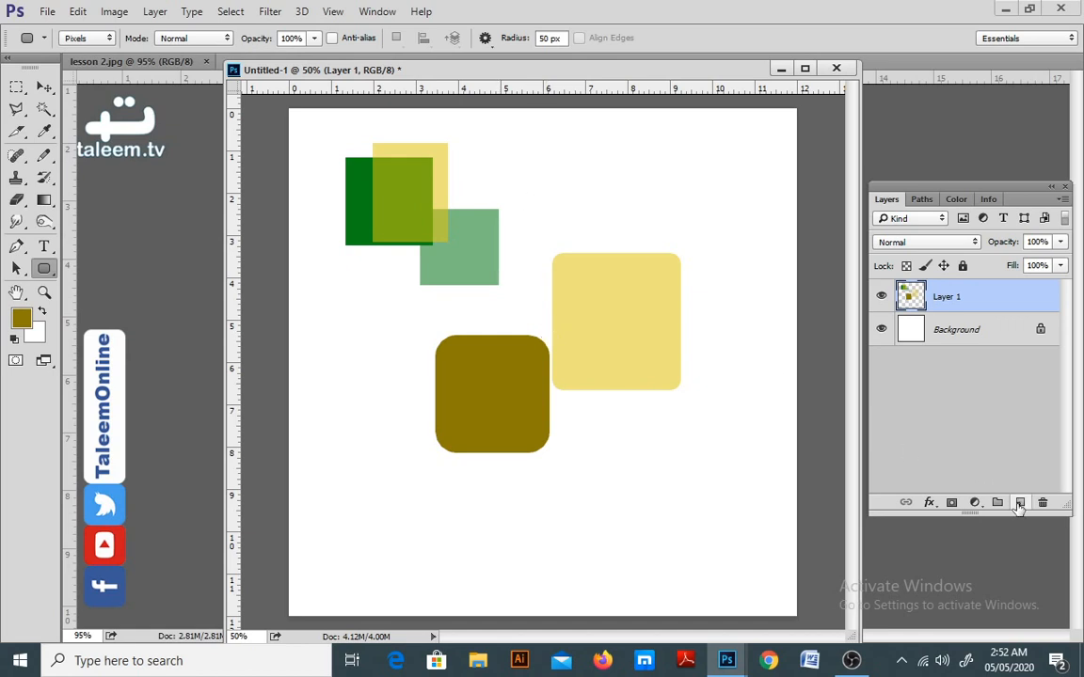
Step: Add another new layer and configure the Polygon Tool with Smooth Corners on and Star off
key(ctrl+shift+alt+n)
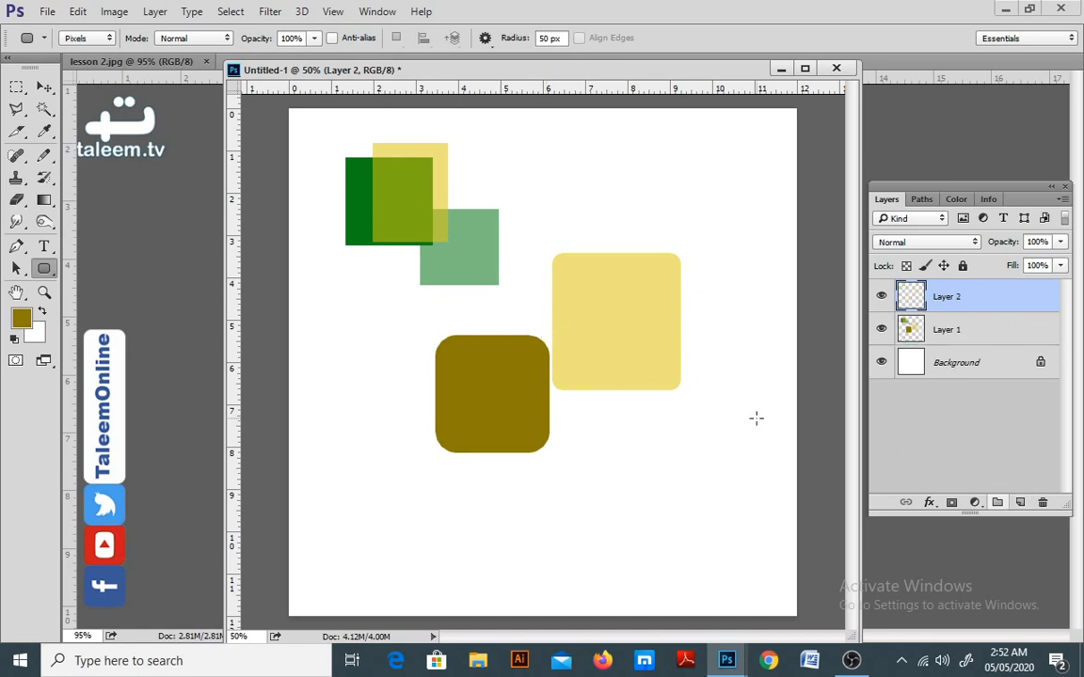
click(45, 267)
click(97, 320)
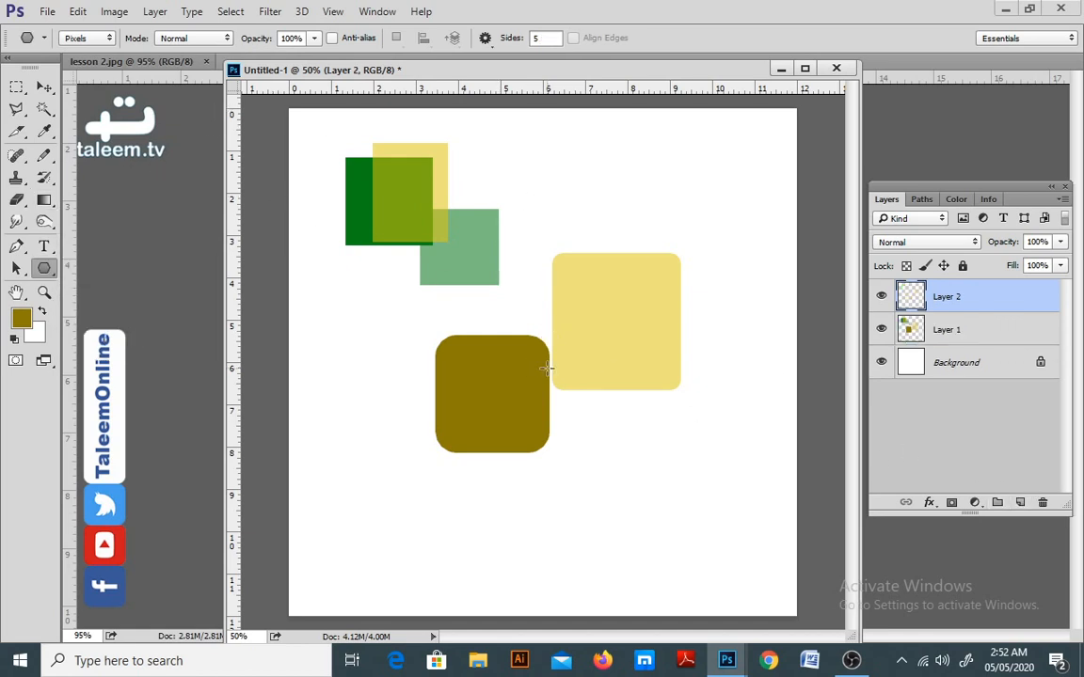
click(539, 37)
click(485, 37)
click(434, 100)
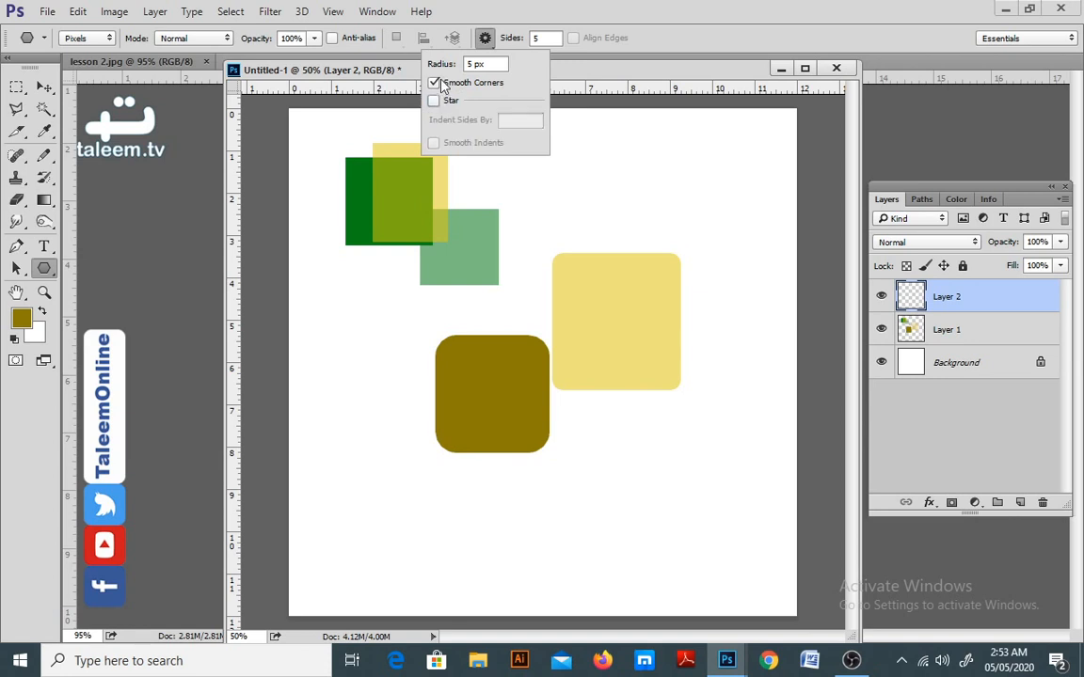
click(434, 82)
Step: Set the polygon's sides to 6 and draw one with a 5 px radius above the yellow rounded rectangle
click(551, 39)
click(514, 43)
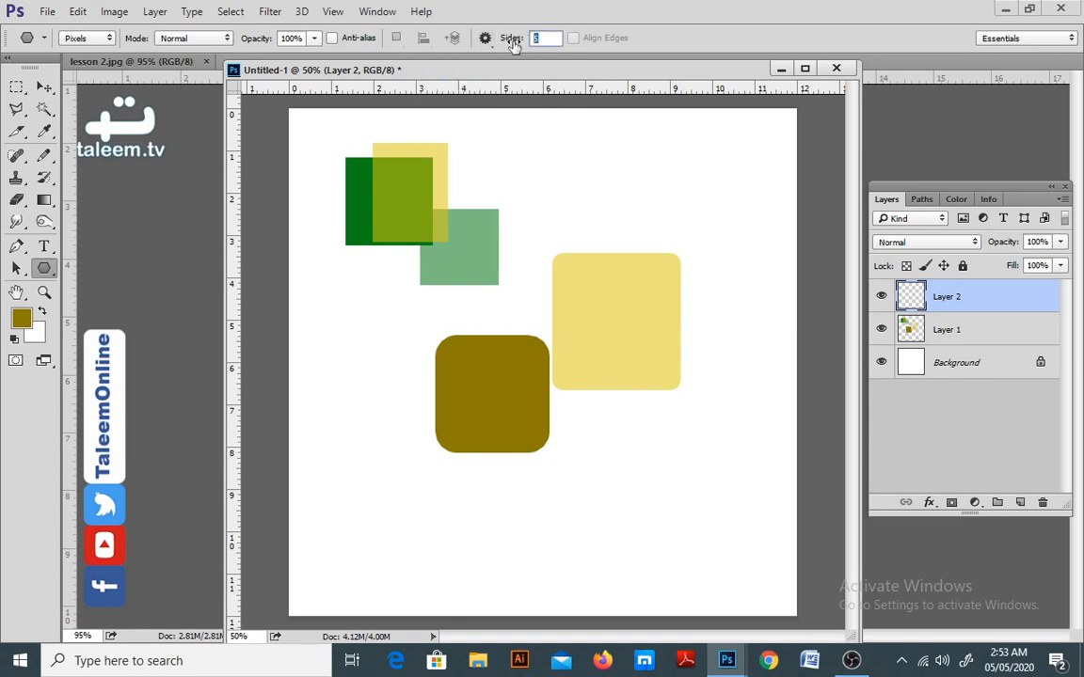
drag(577, 154, 648, 226)
Step: Enable the Star option with sides indented by 90% and draw a tiny six-sided star below the small polygon
click(485, 38)
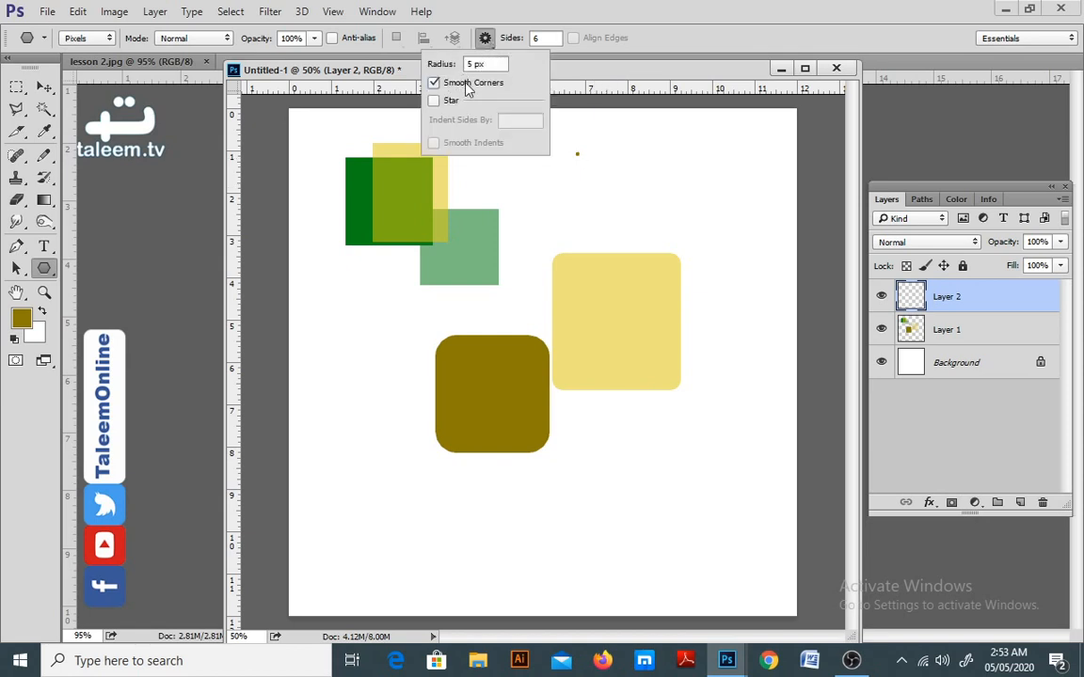
click(433, 100)
drag(585, 194, 647, 270)
click(486, 38)
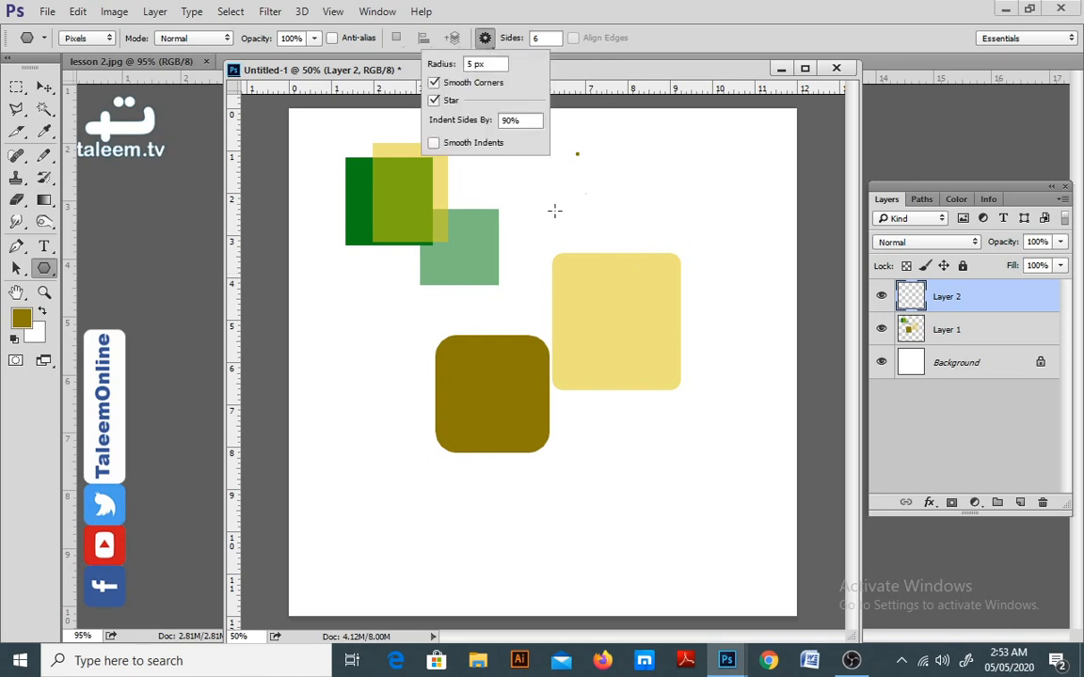
click(587, 83)
Step: Create a 500 by 500 px polygon with 6 sides, with Smooth Corners and Star off, over the yellow rounded rectangle
click(538, 237)
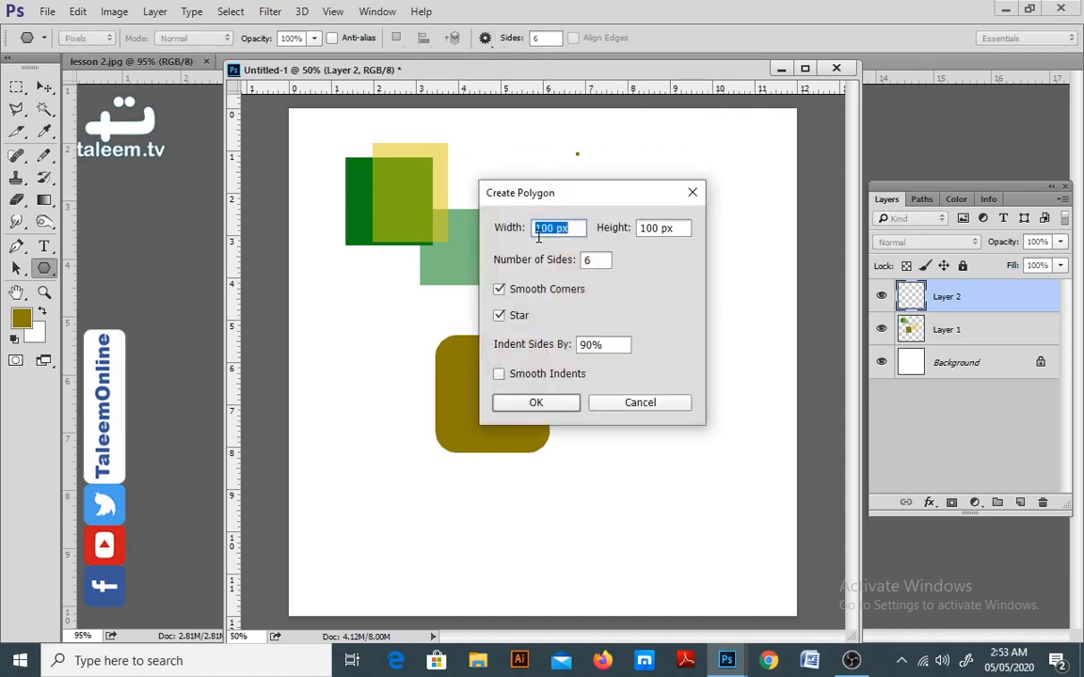
drag(584, 194, 530, 214)
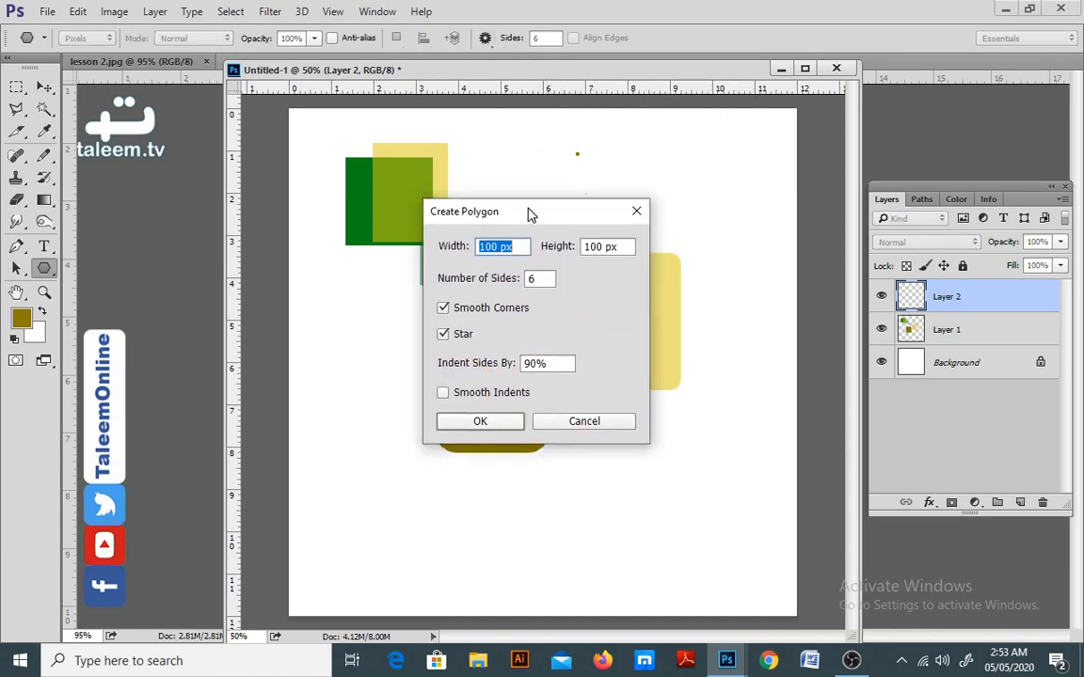
click(443, 334)
click(470, 311)
drag(526, 248, 433, 256)
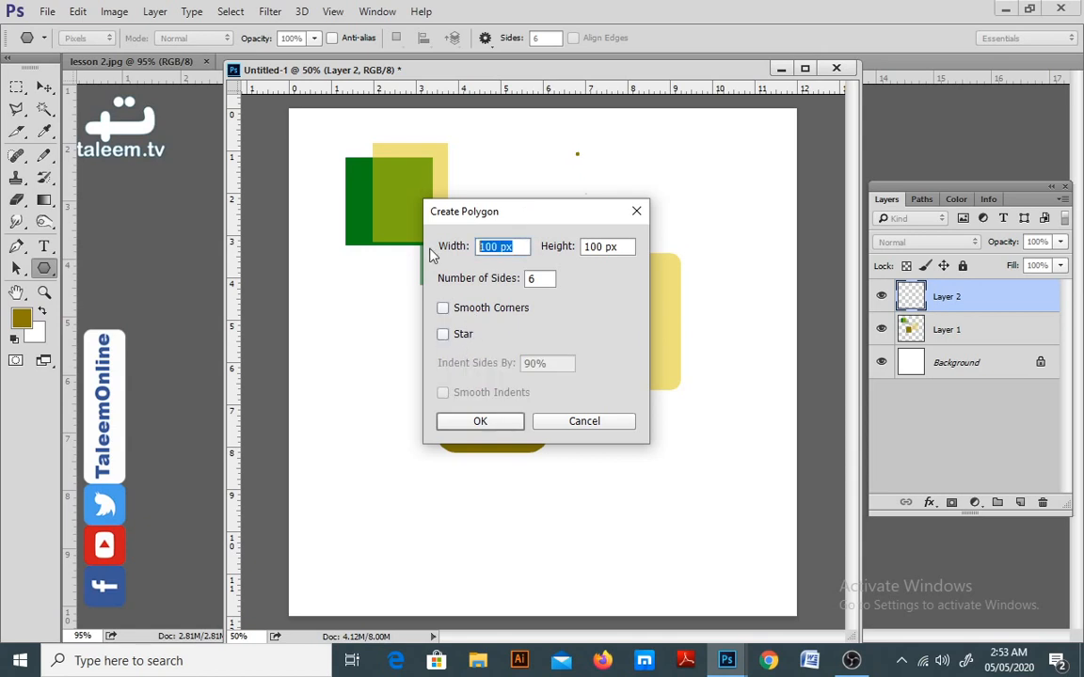
text(500)
drag(625, 247, 562, 262)
text(50)
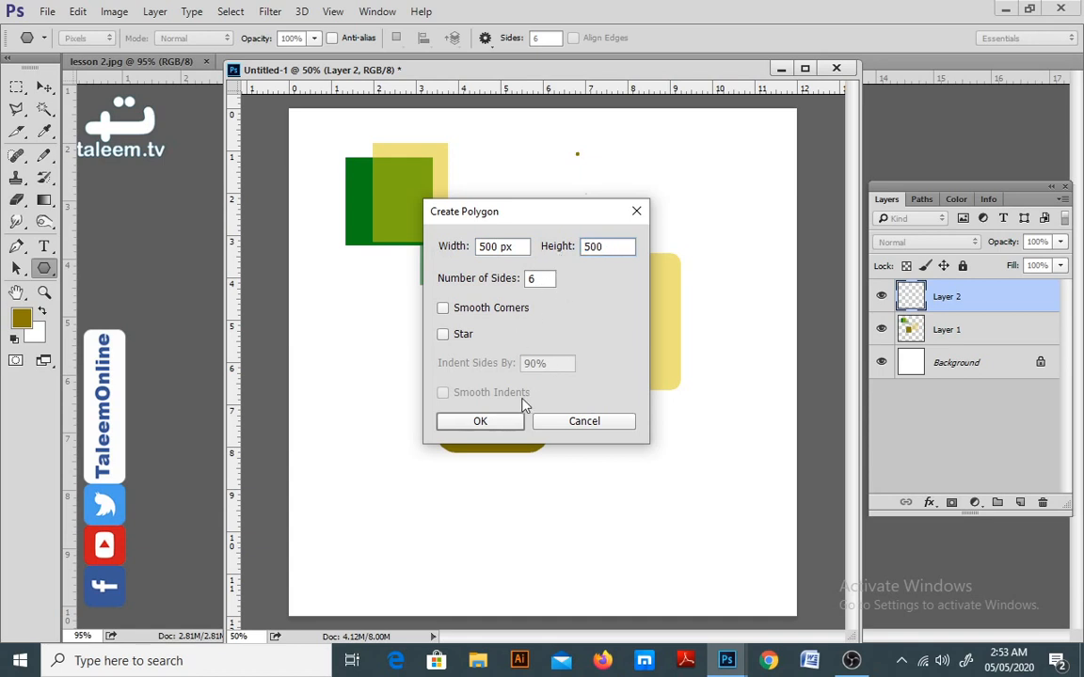
click(496, 425)
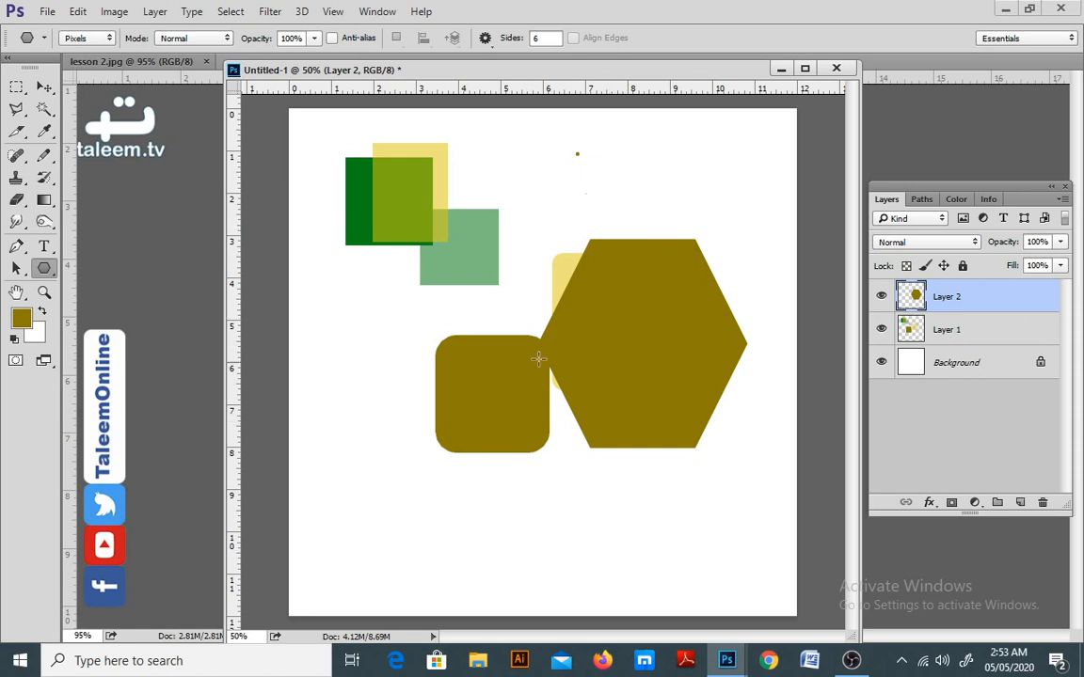
Step: Add a new layer and create a 200 by 200 px polygon with 8 sides over the hexagon's upper-left corner
key(ctrl+shift+alt+n)
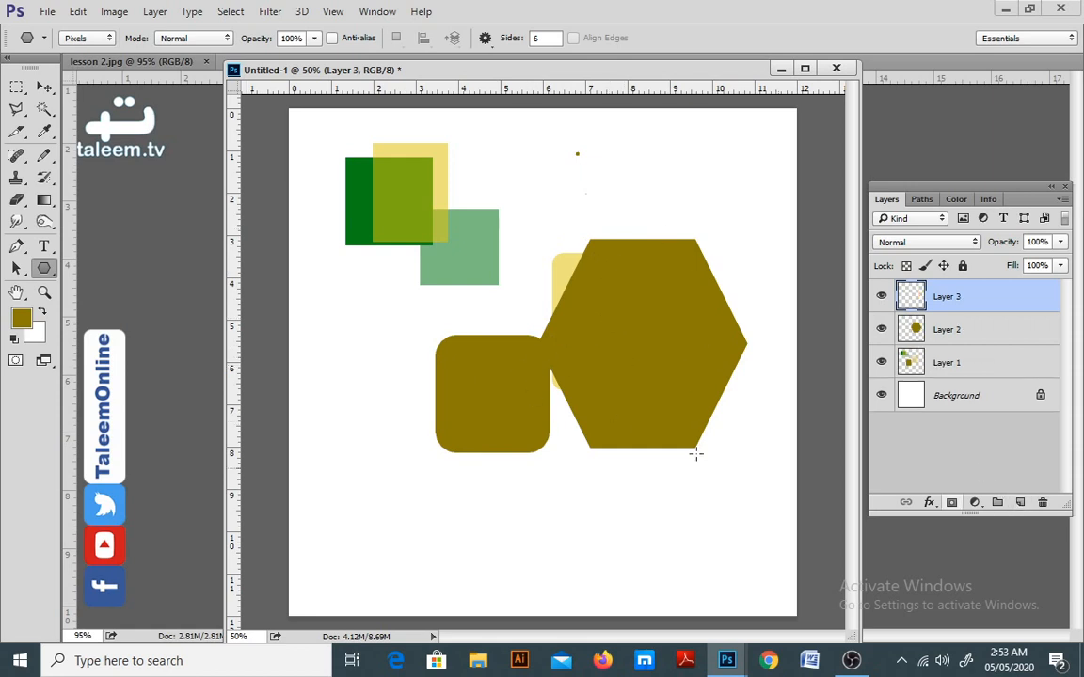
click(45, 267)
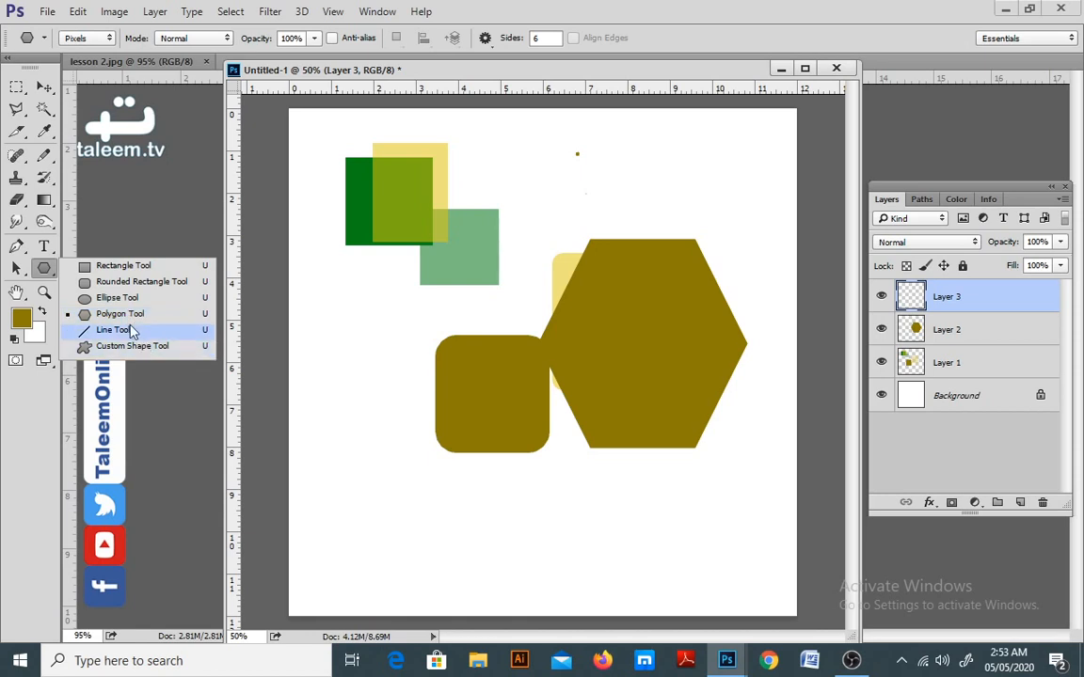
click(132, 313)
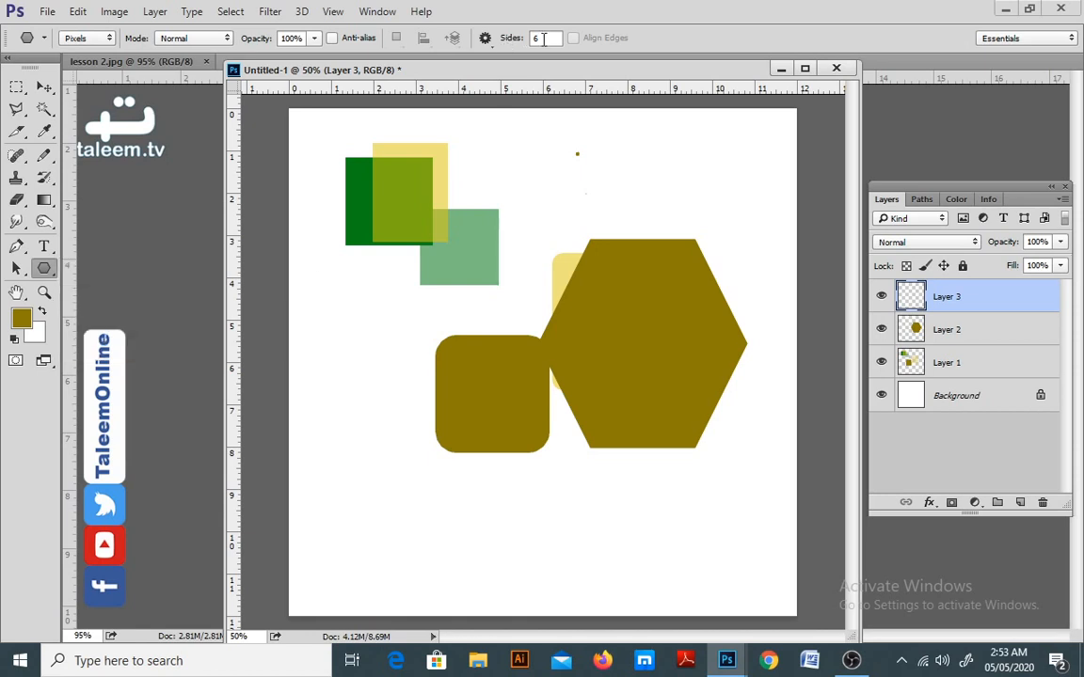
click(540, 179)
drag(542, 278, 438, 261)
text(8)
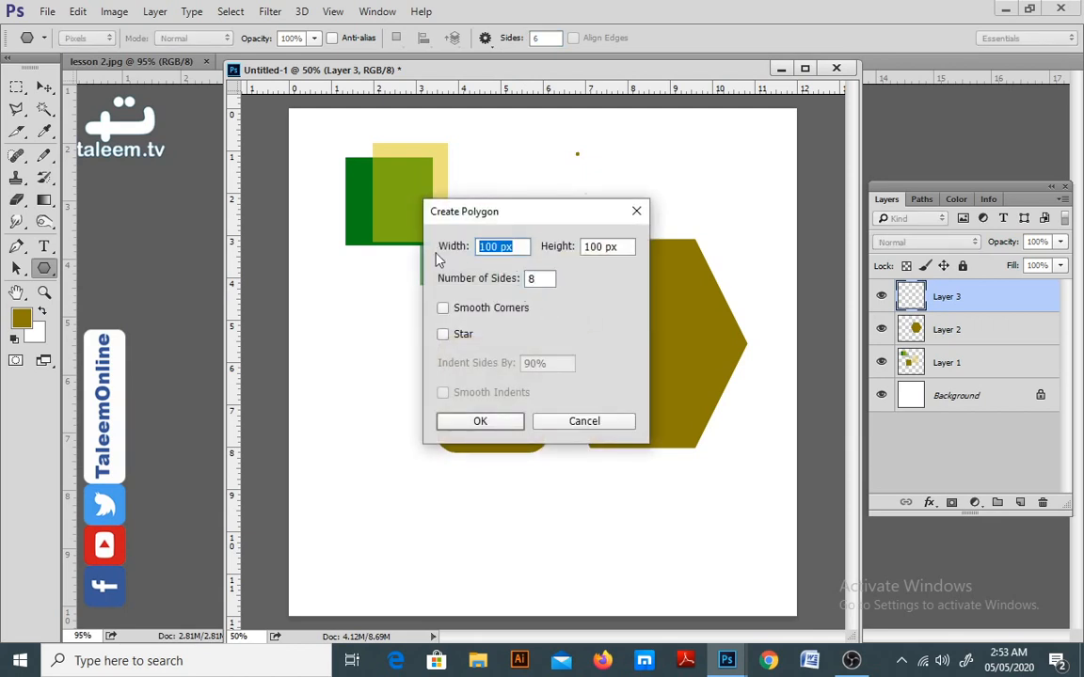
text(200)
key(Tab)
text(20)
click(480, 421)
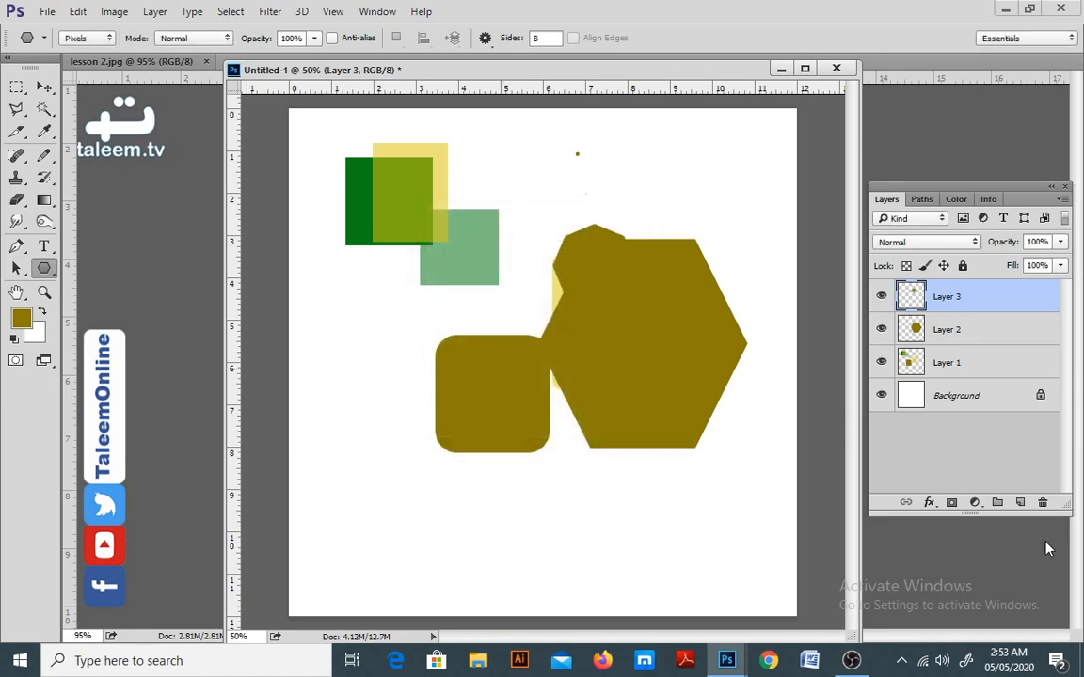
Step: Add another new layer and set the foreground color to bright yellow #d6c110
click(1018, 501)
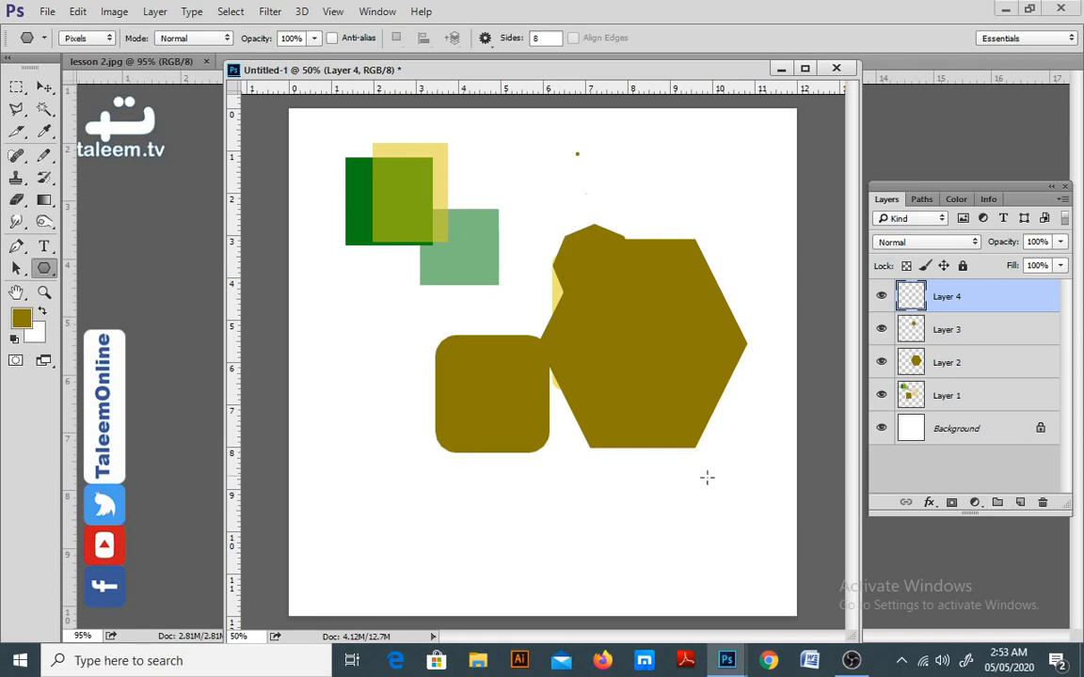
click(21, 318)
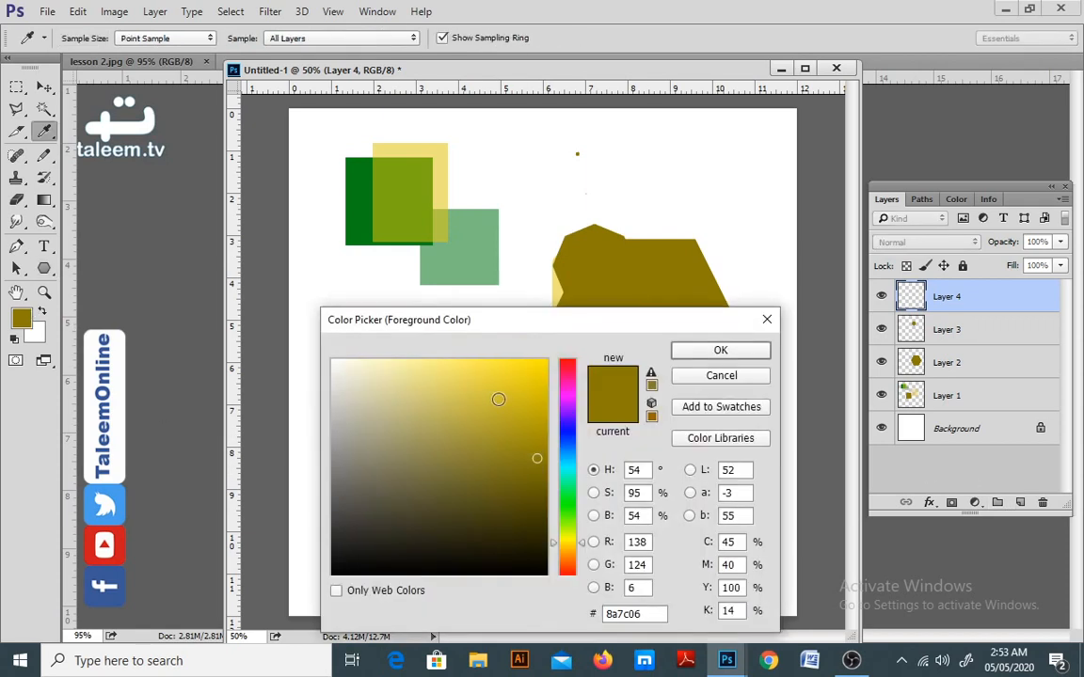
click(530, 392)
click(734, 350)
Step: Create a 200 by 200 px polygon with 8 sides over the lower part of the dark rounded rectangle
click(483, 361)
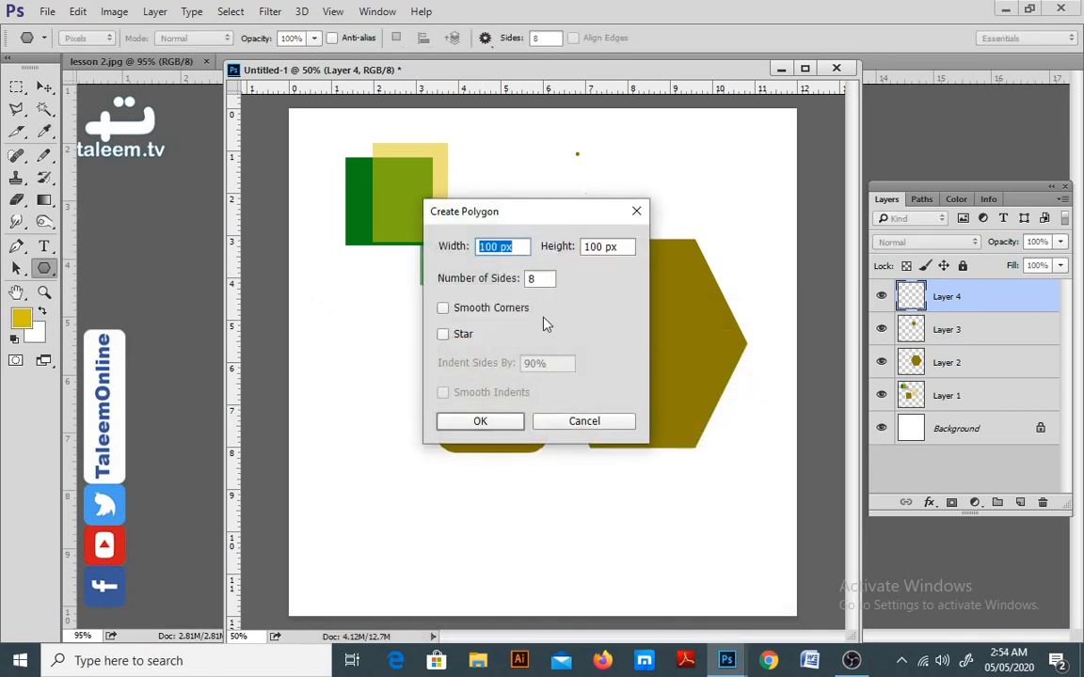
text(2)
key(Tab)
text(200)
key(Return)
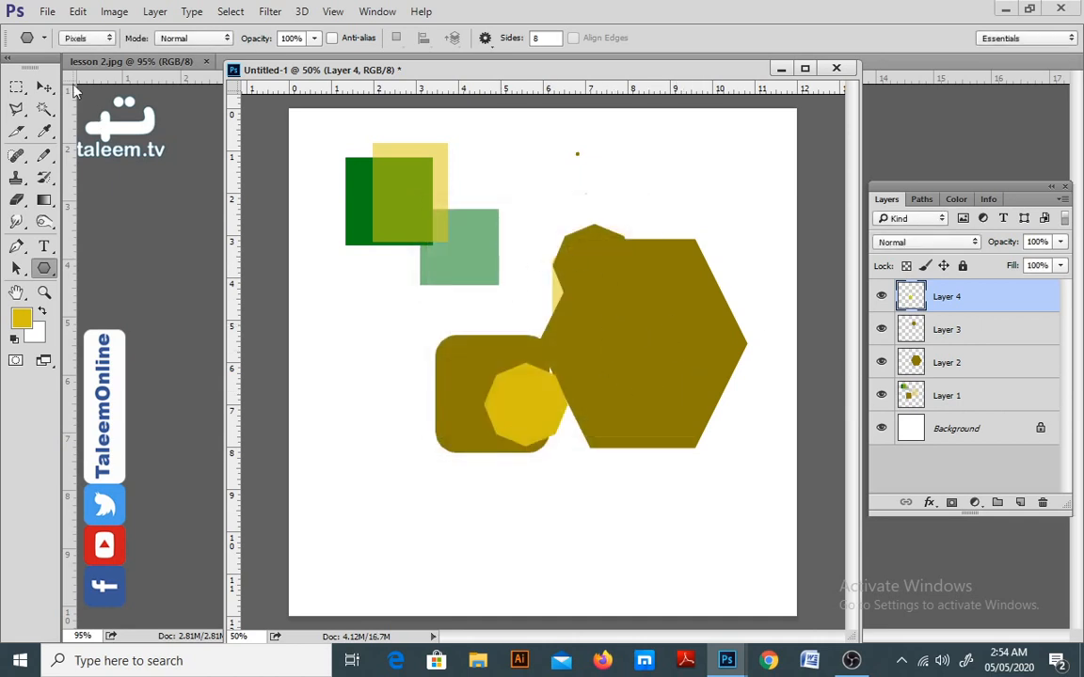
Step: Move the yellow octagon down to the rounded rectangle's lower edge and the dark octagon on Layer 3 to the canvas's lower-left area
key(v)
drag(513, 383, 532, 446)
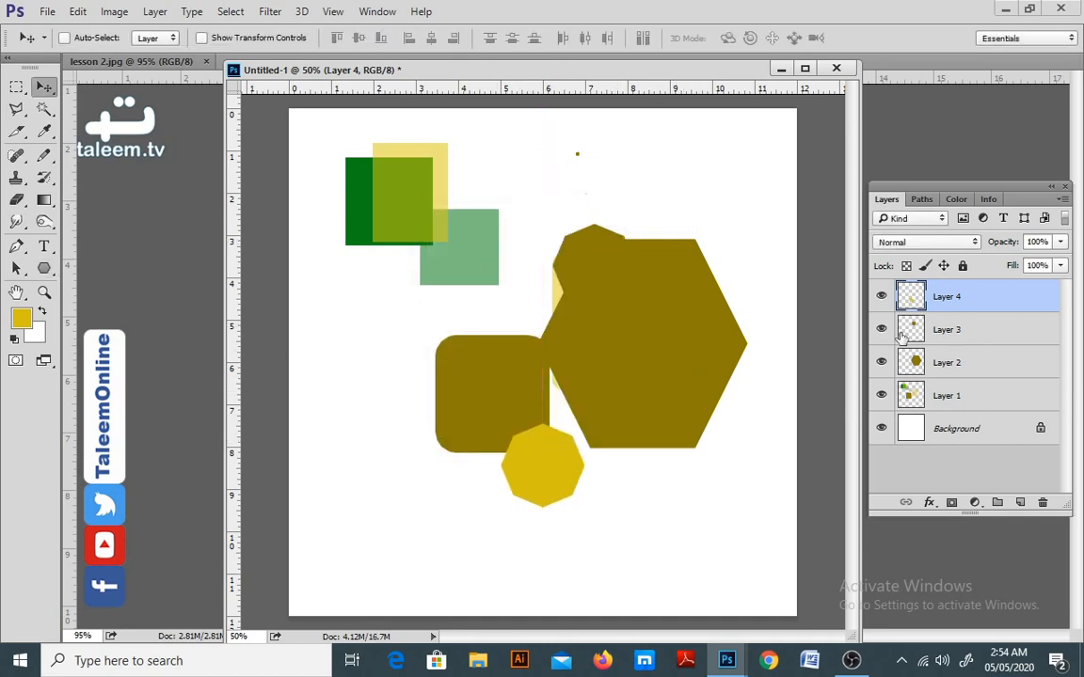
click(880, 330)
click(946, 330)
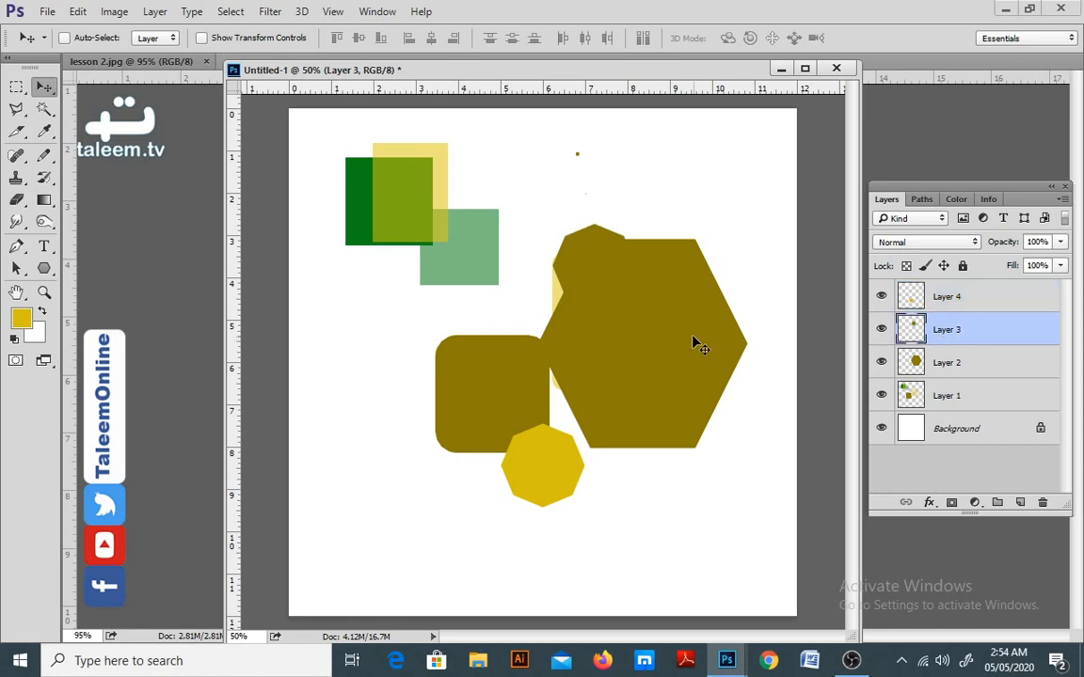
drag(696, 343, 391, 487)
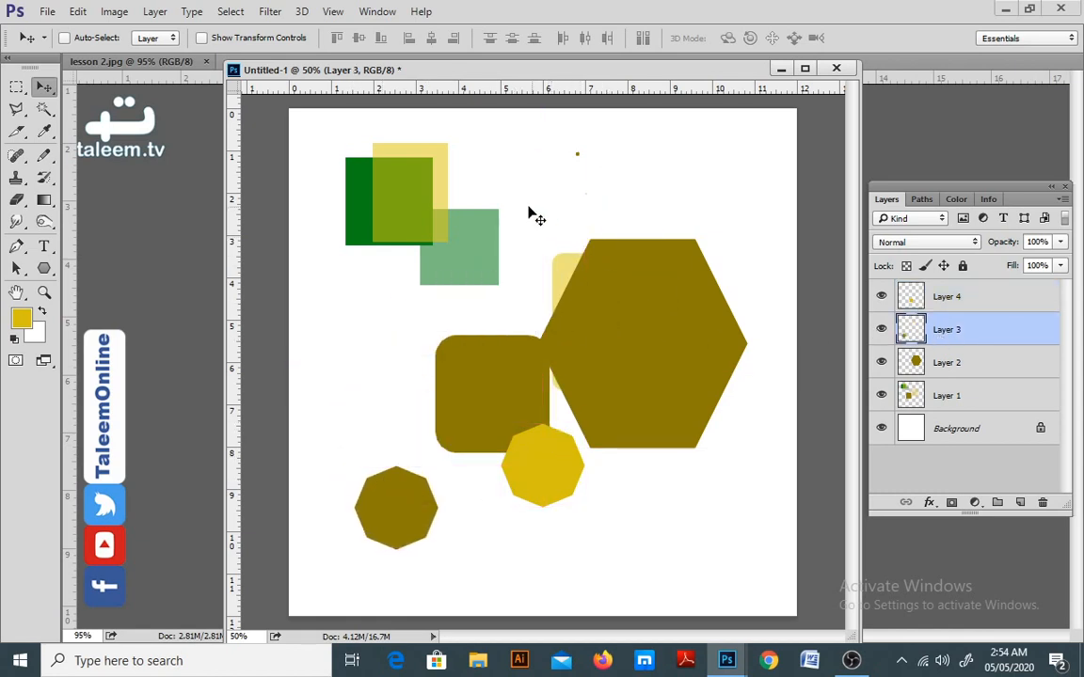
click(44, 268)
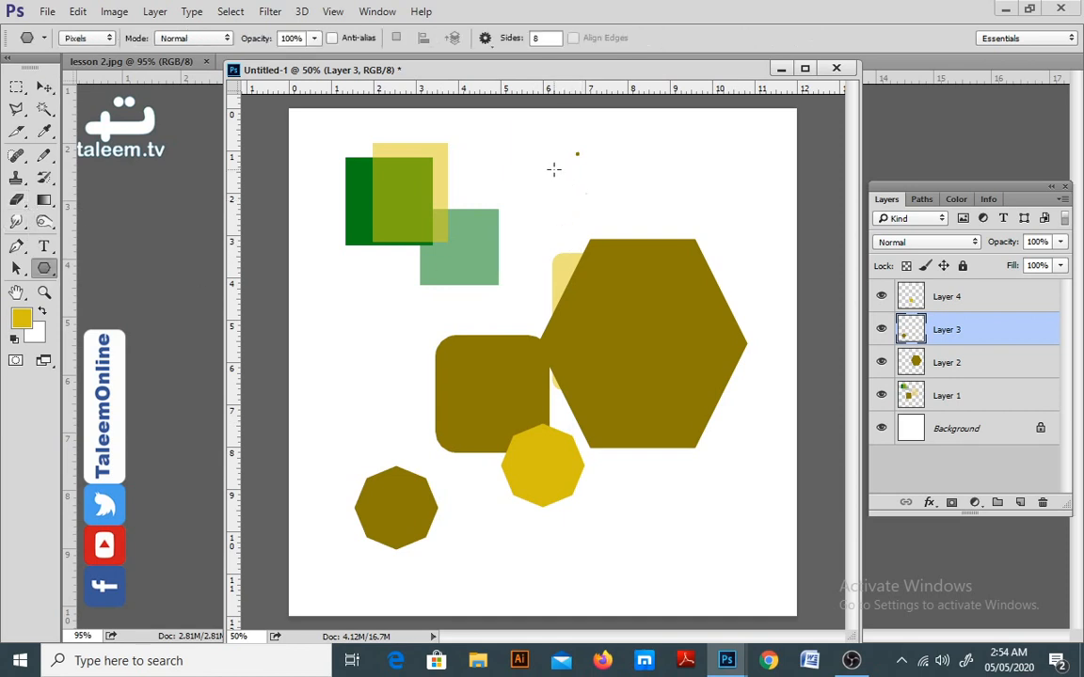
click(553, 169)
click(446, 335)
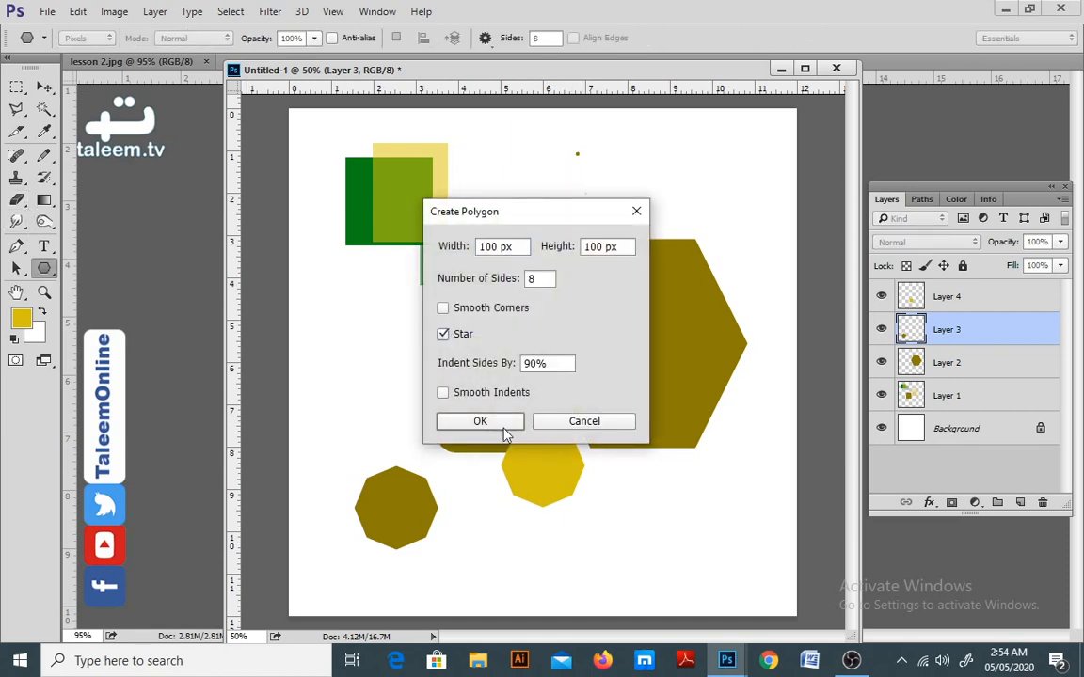
click(497, 247)
click(583, 421)
Step: Set the foreground color to green #119d02 and add a new layer above Layer 4
click(21, 317)
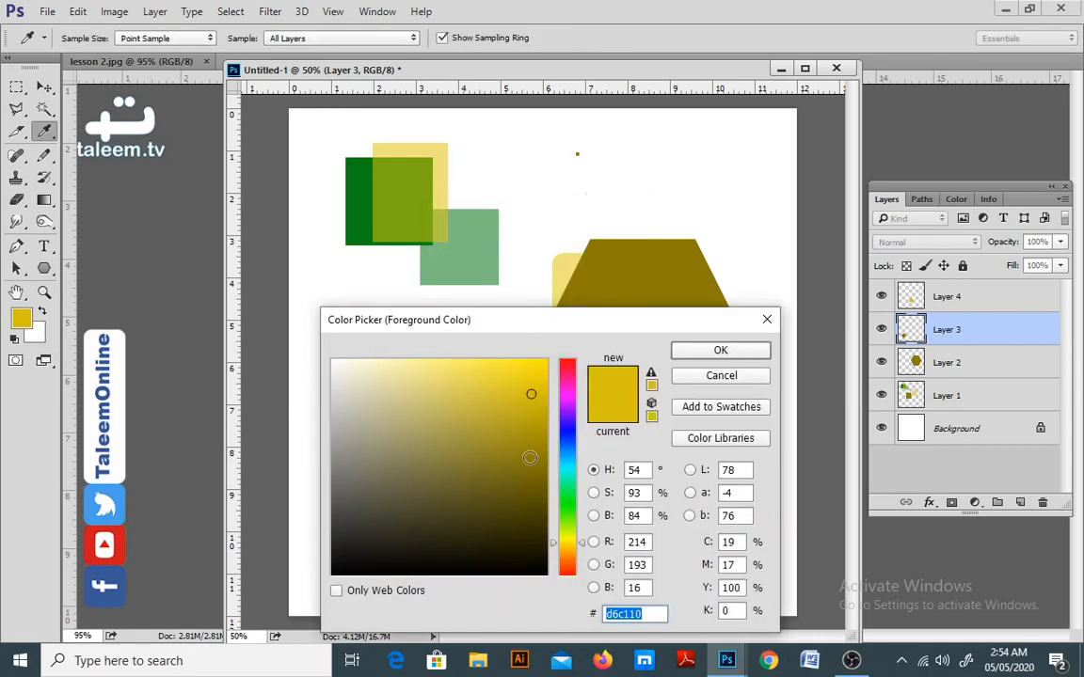
mouse_move(529, 458)
mouse_down()
mouse_move(523, 469)
mouse_move(543, 441)
mouse_up()
mouse_move(567, 488)
mouse_down()
mouse_move(576, 521)
mouse_move(576, 509)
mouse_up()
key(Return)
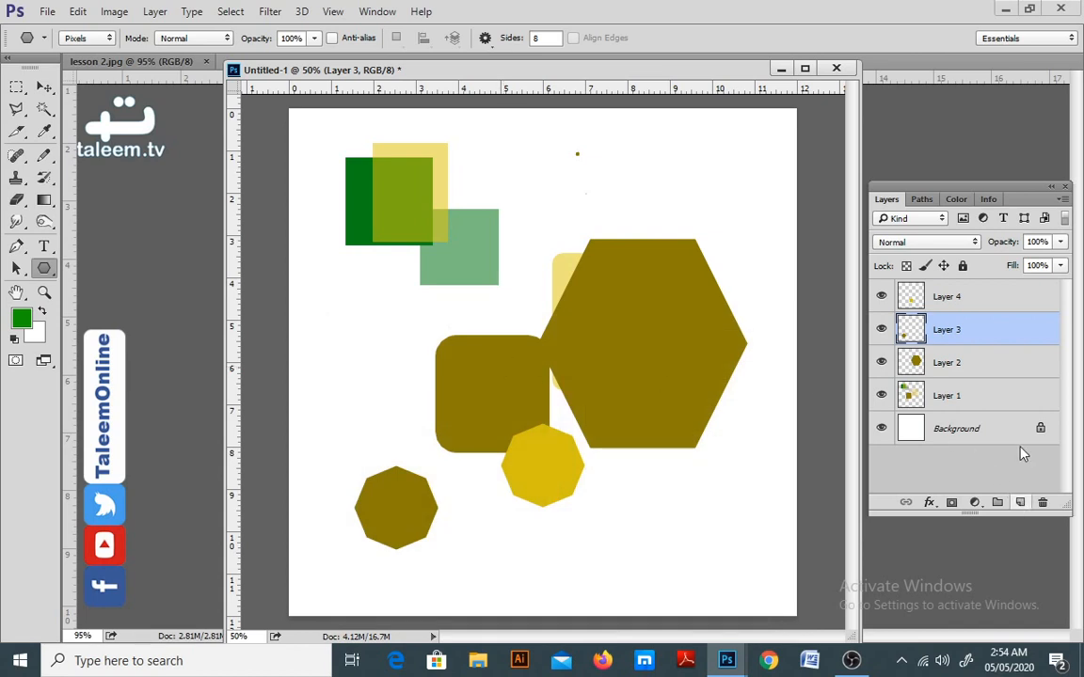
click(983, 306)
click(1020, 502)
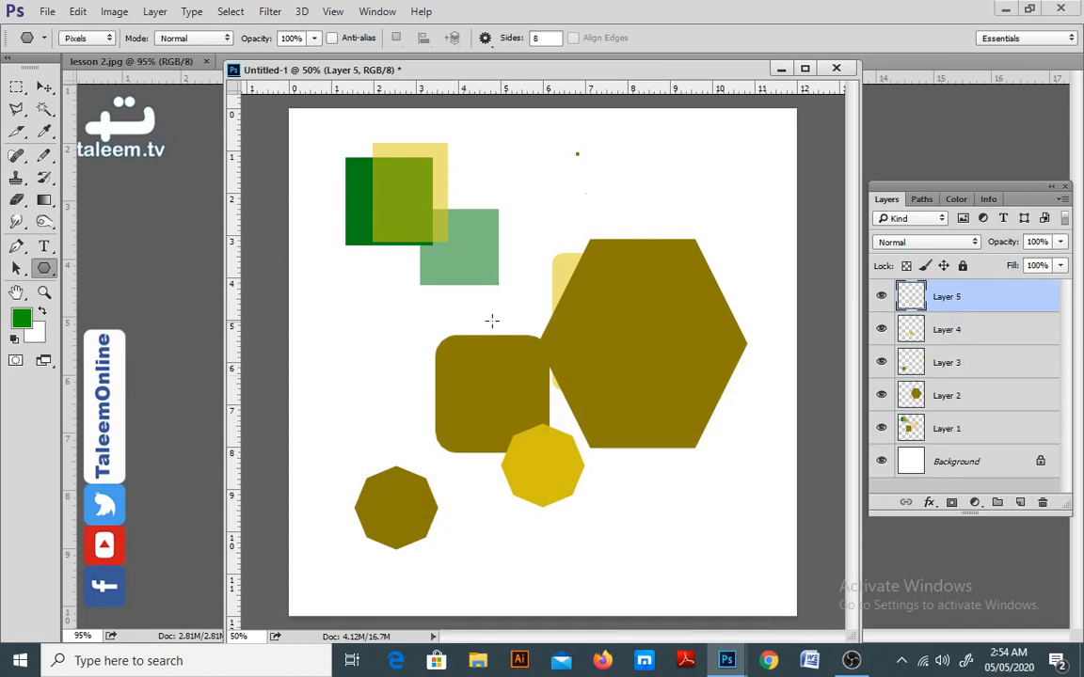
Step: Create a 100 by 100 px five-sided star with sides indented by 90% at the rounded rectangle's upper edge
click(491, 320)
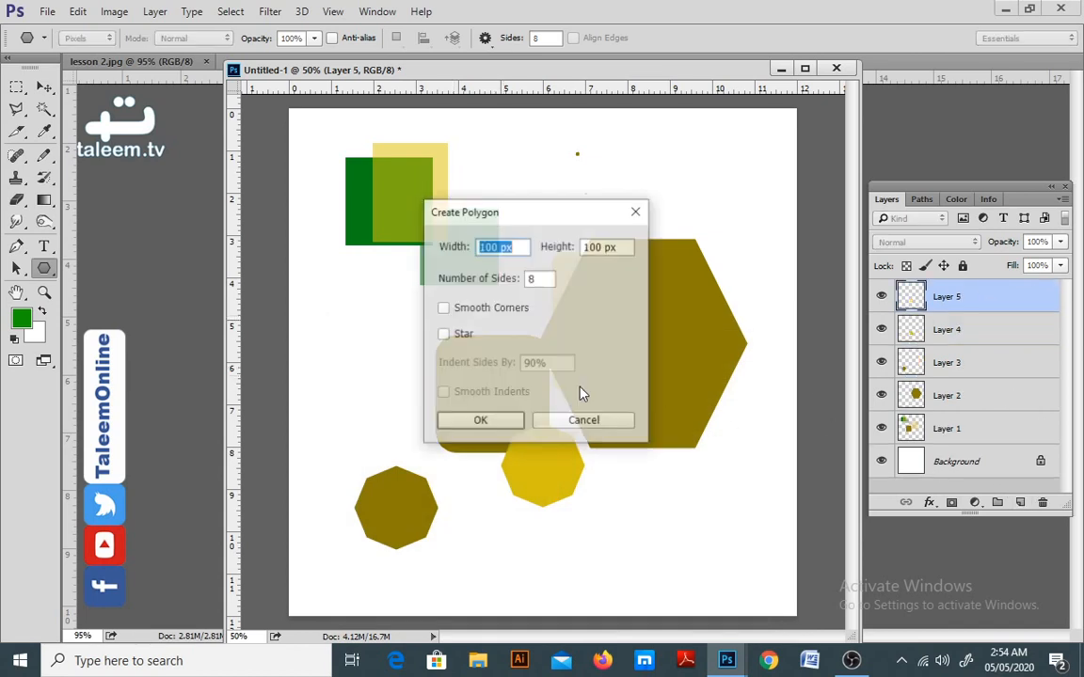
click(461, 339)
double_click(529, 280)
text(5)
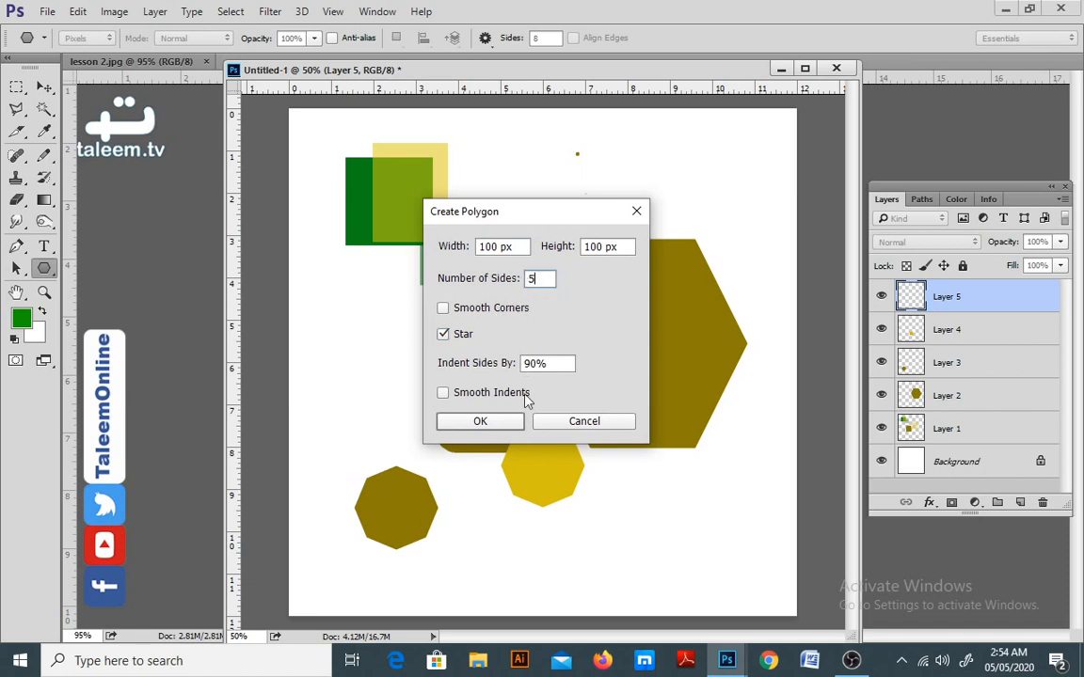
click(480, 422)
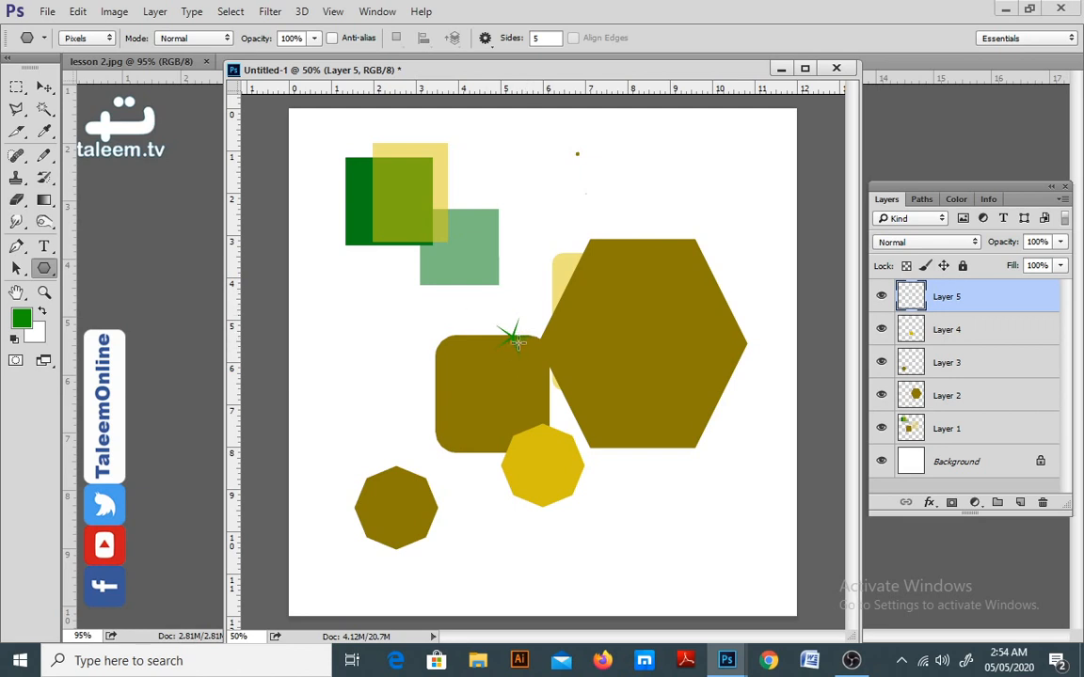
Step: Create a second 100 by 100 px five-sided star with sides indented by 50% near the hexagon's upper-left corner
click(527, 233)
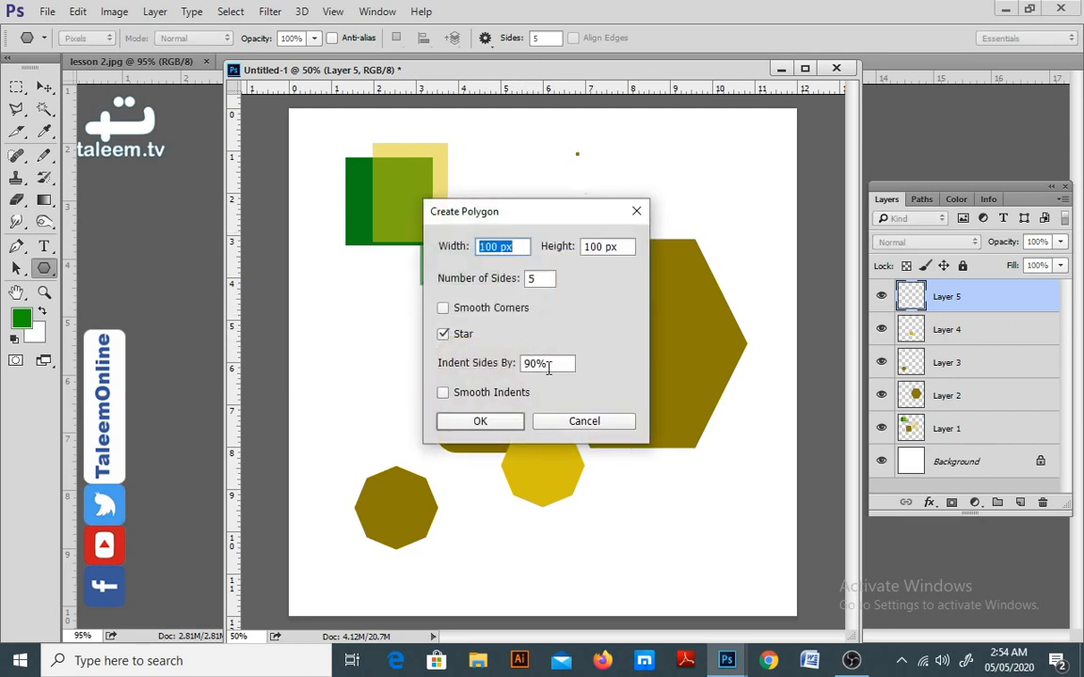
drag(555, 365, 523, 367)
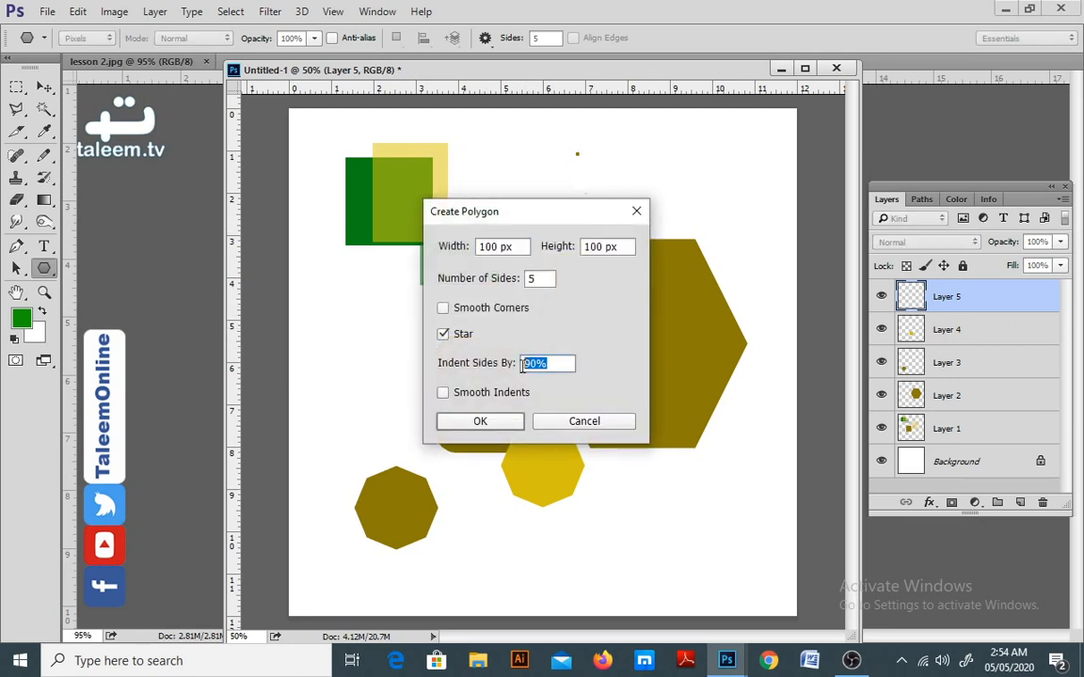
text(50)
click(509, 421)
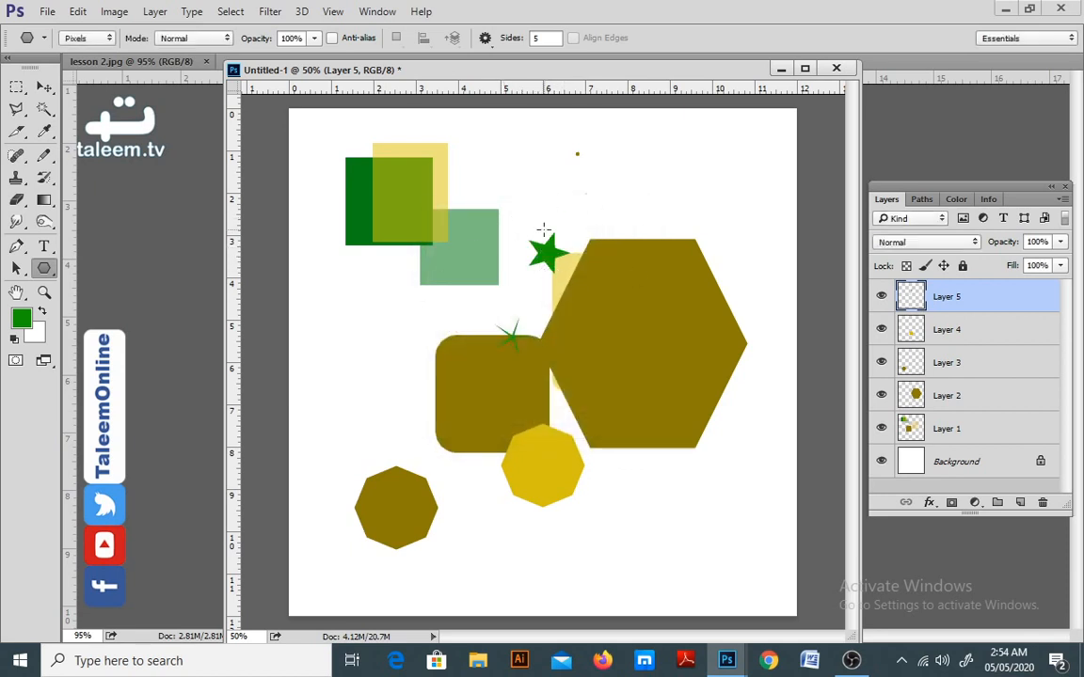
click(556, 197)
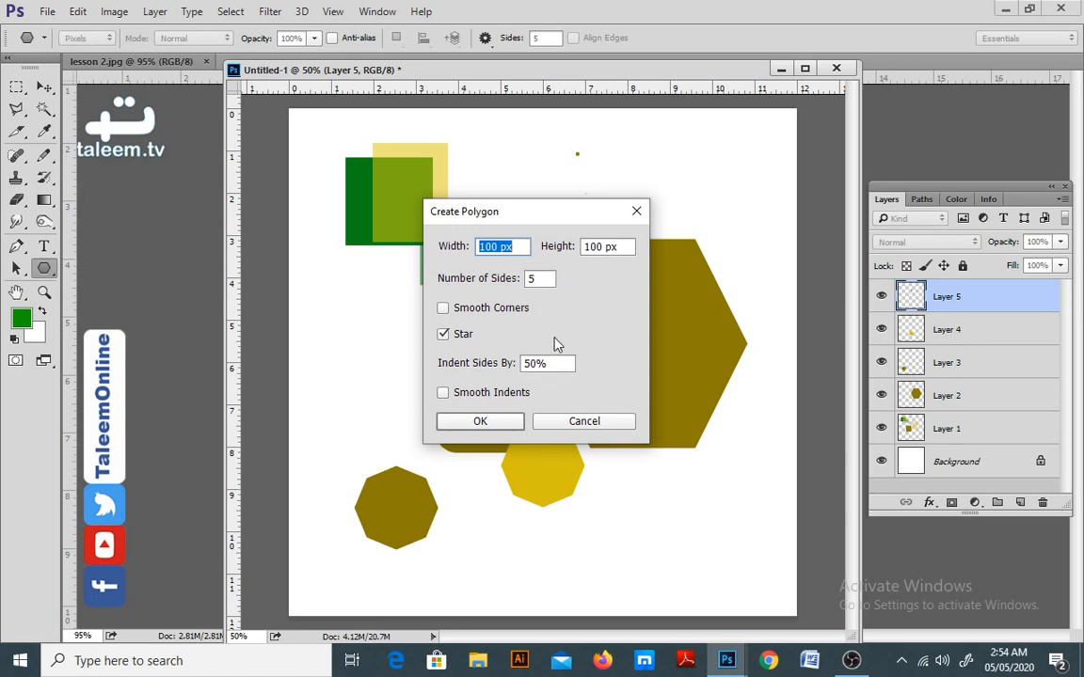
click(509, 318)
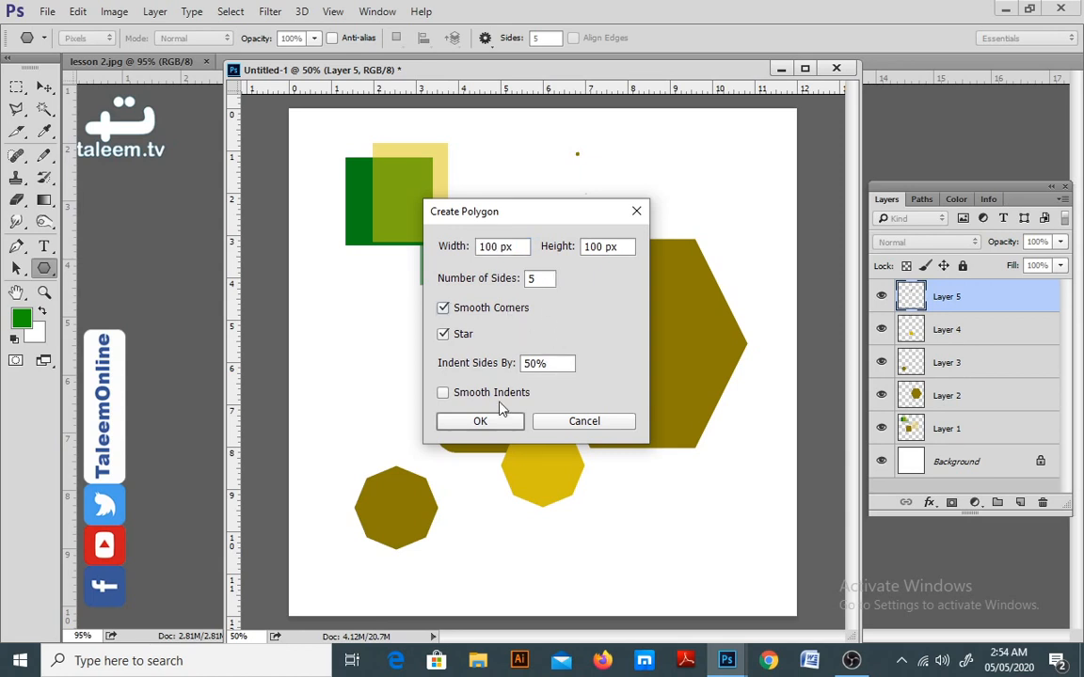
click(613, 420)
Step: Set the foreground color to pink #dc1794 and add a new layer above Layer 5
click(21, 318)
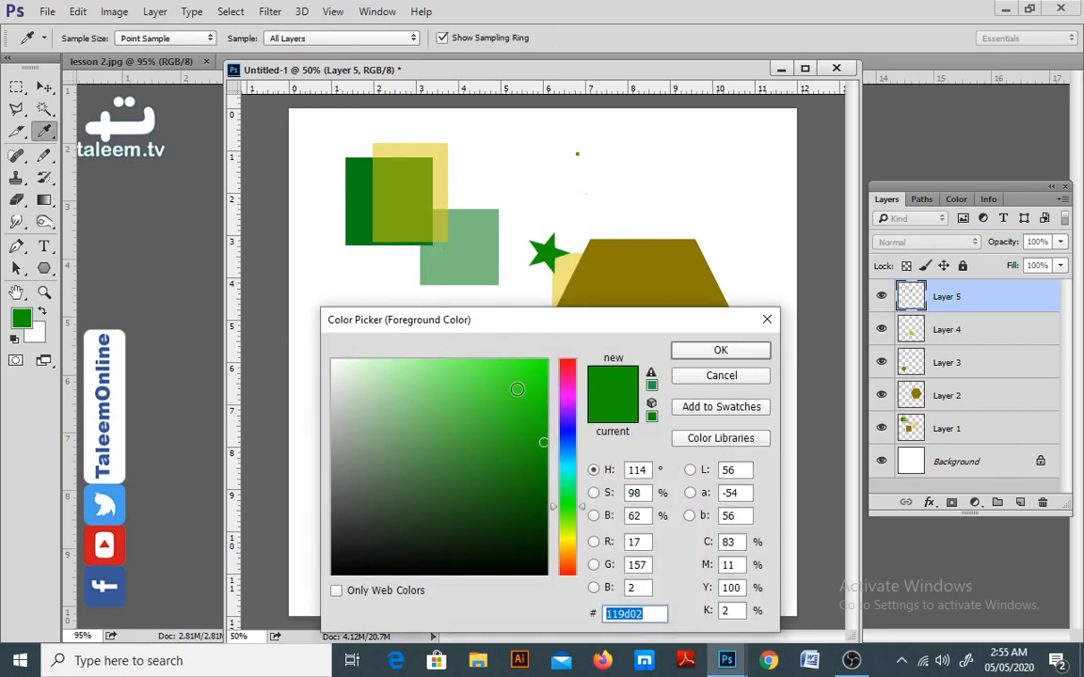
click(524, 389)
drag(557, 459, 619, 380)
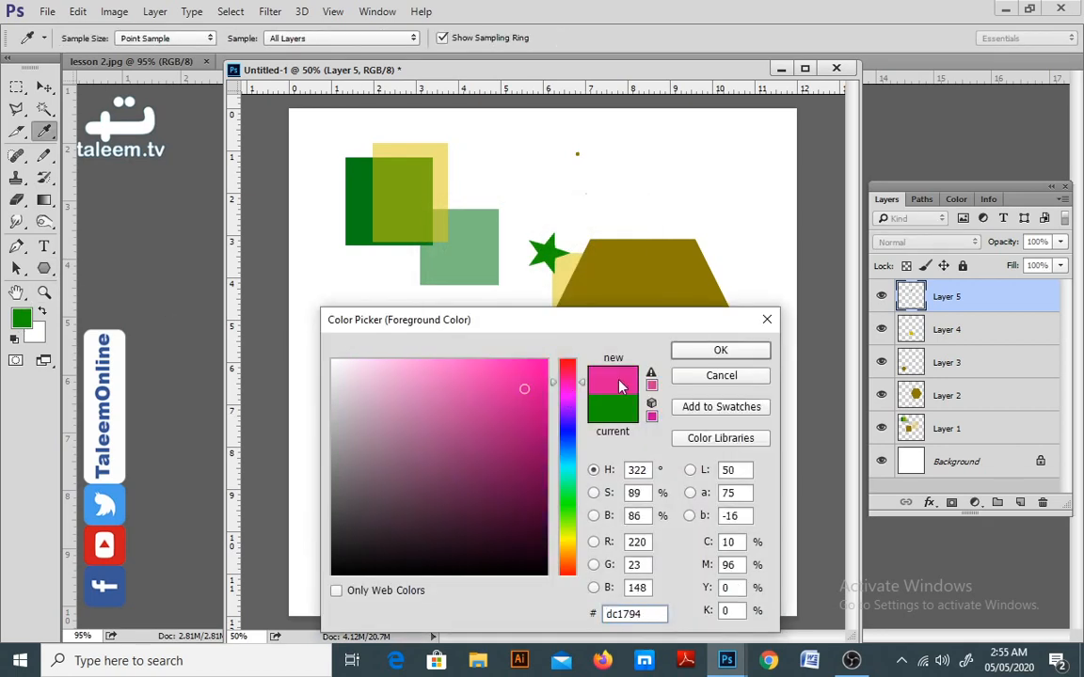
click(720, 351)
click(1020, 503)
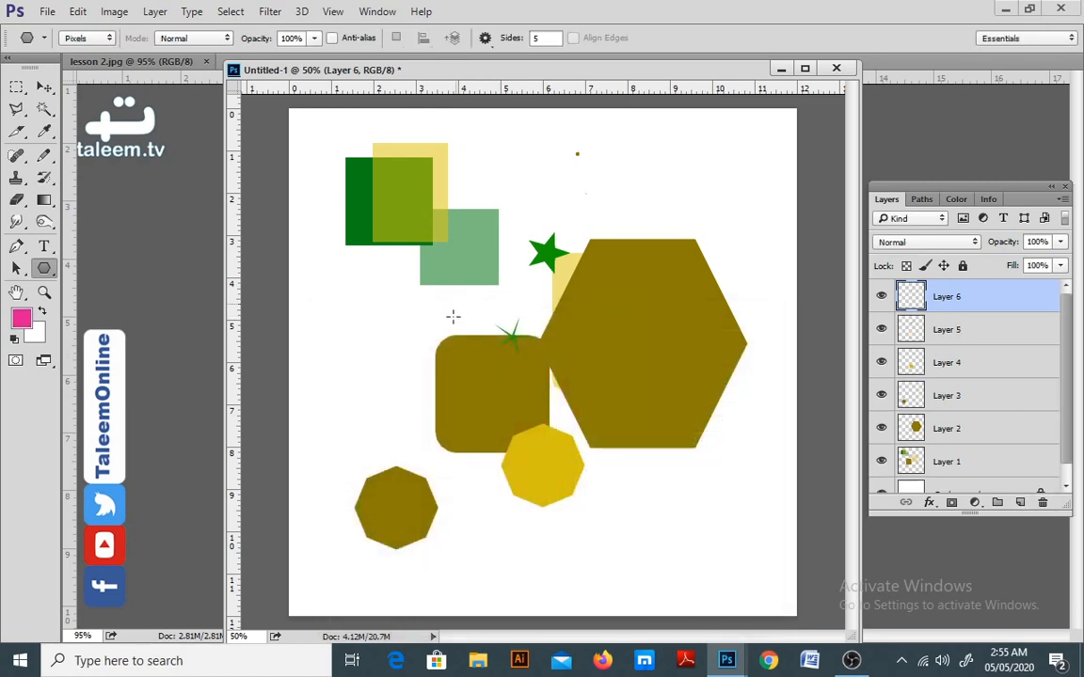
Step: Create a 100 by 100 px five-sided star with Smooth Corners on and 50% indent above the rounded rectangle
click(451, 318)
click(475, 309)
click(482, 420)
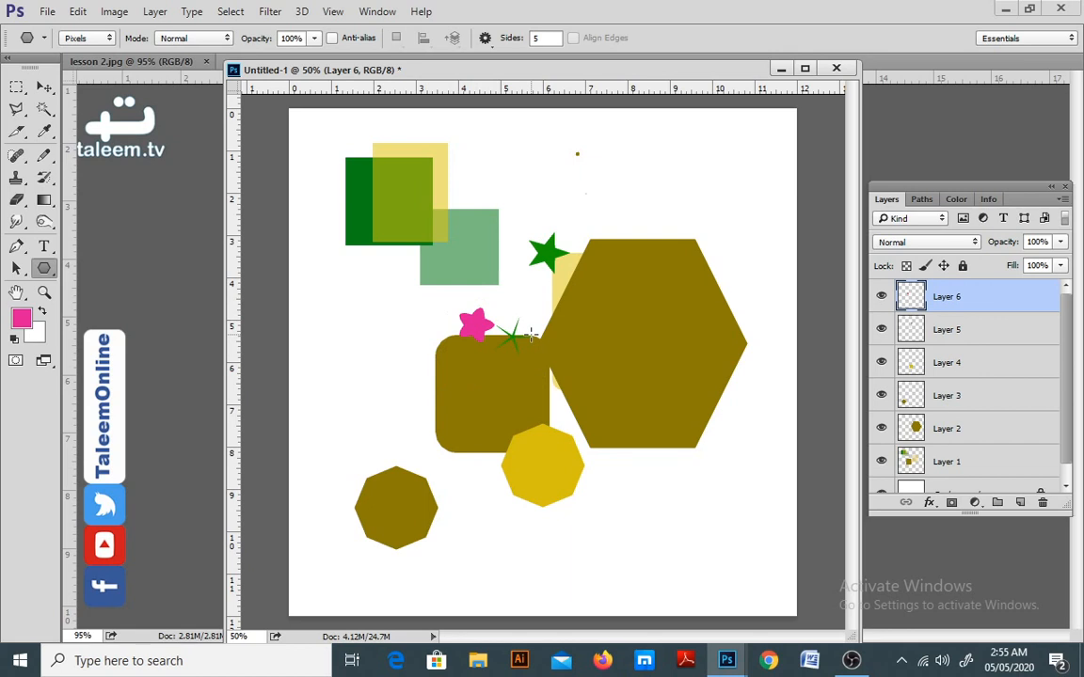
Step: Activate the Custom Shape Tool and replace the current custom shapes with the Animals set
right_click(43, 267)
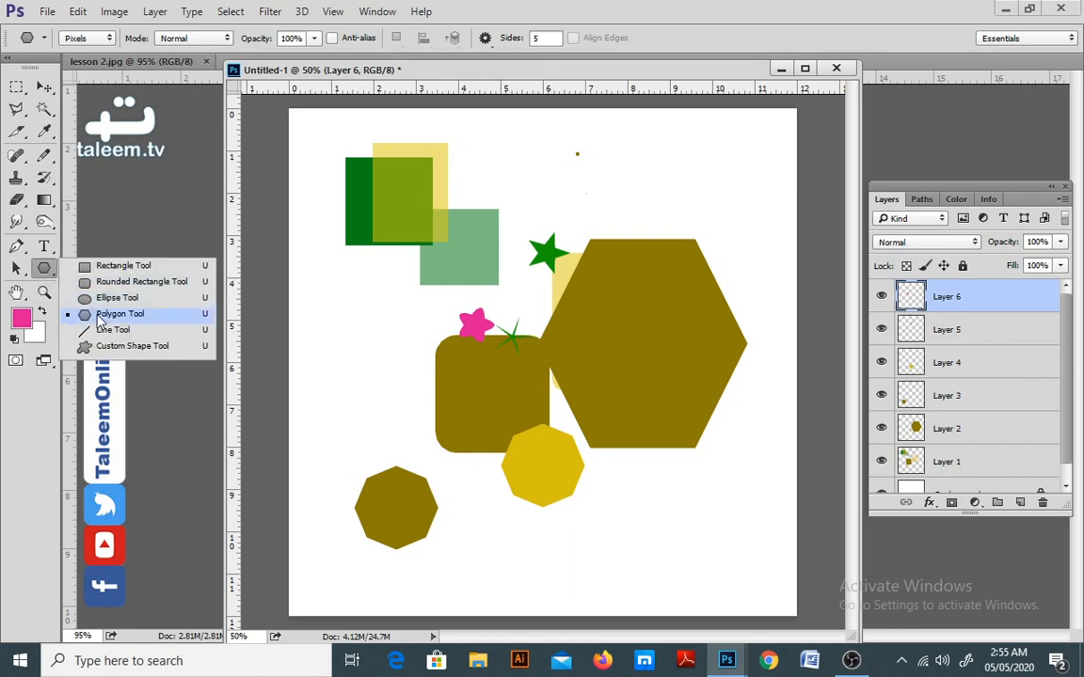
click(132, 346)
click(555, 37)
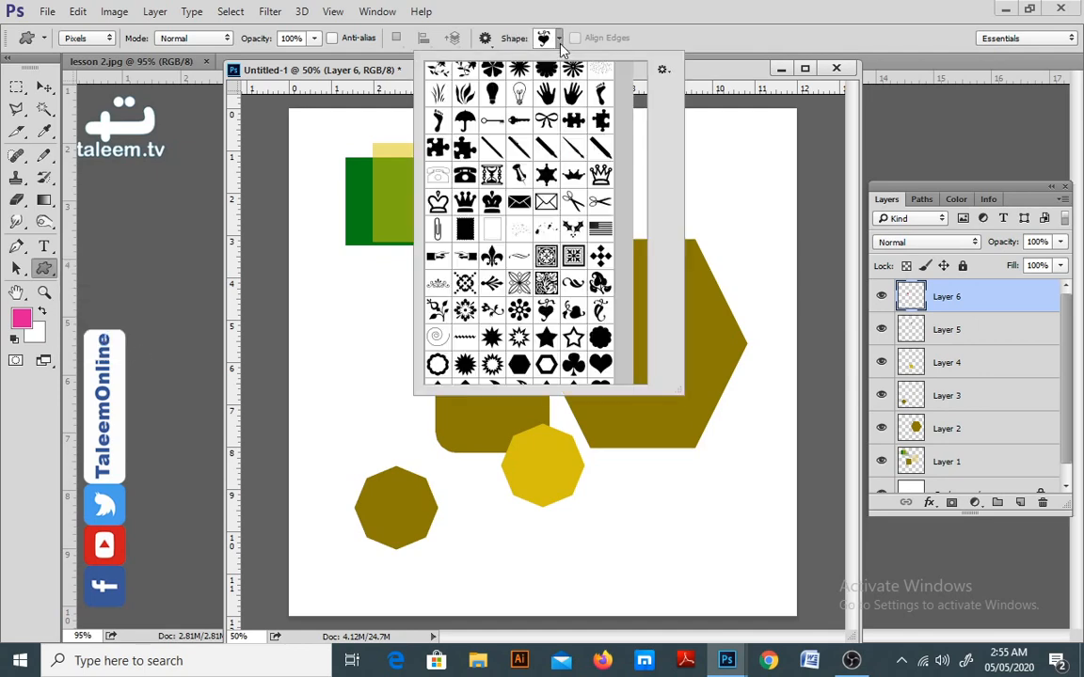
drag(643, 212, 643, 105)
click(663, 68)
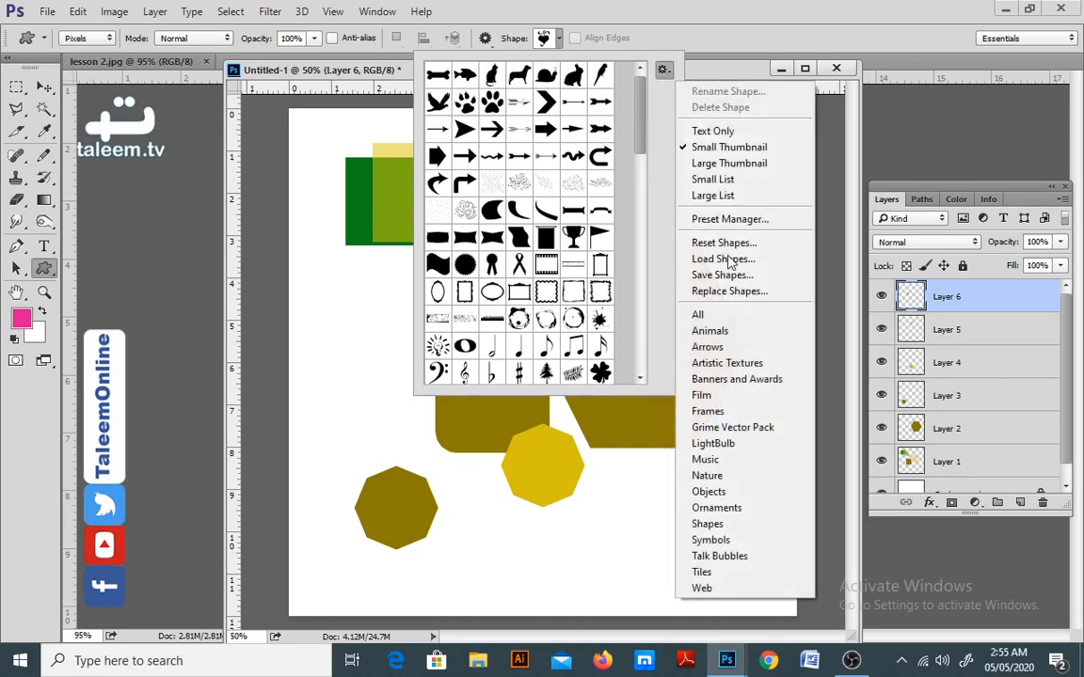
click(748, 335)
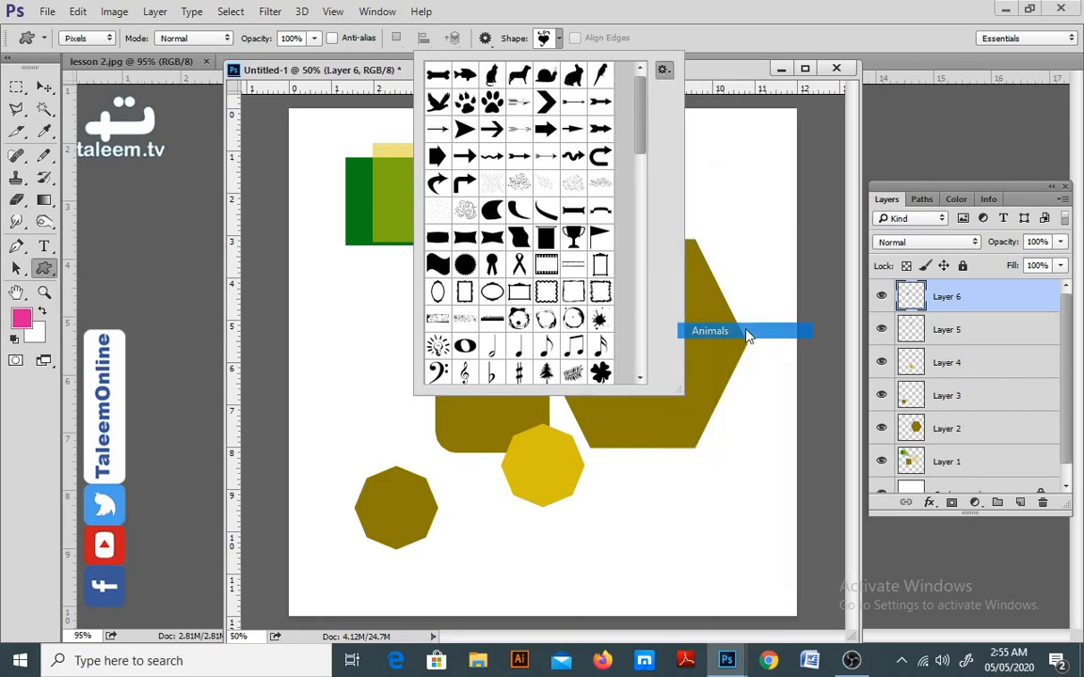
click(487, 260)
Step: Replace the custom shapes with the Arrows set
click(662, 69)
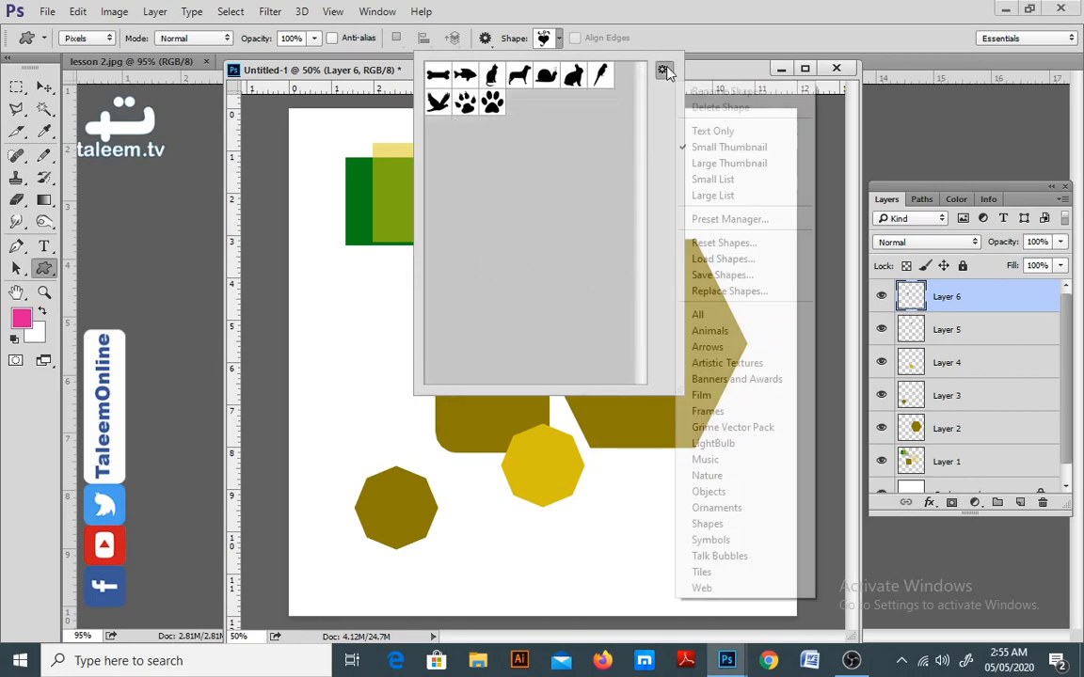
click(758, 348)
click(486, 259)
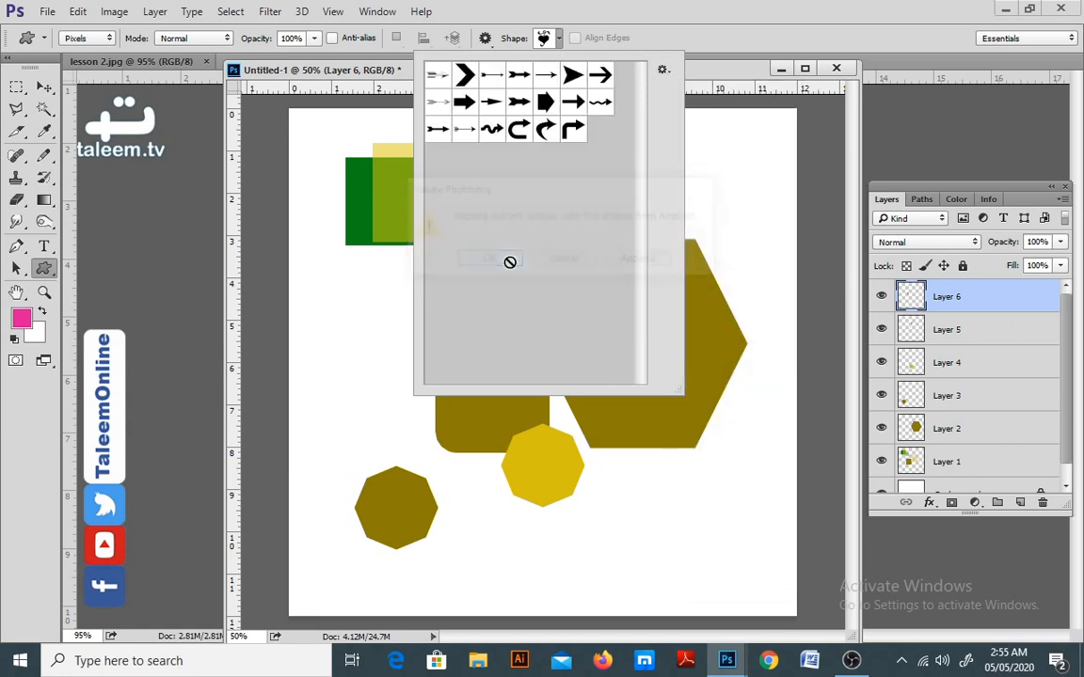
Step: Replace the current custom shapes with the complete All set
click(663, 68)
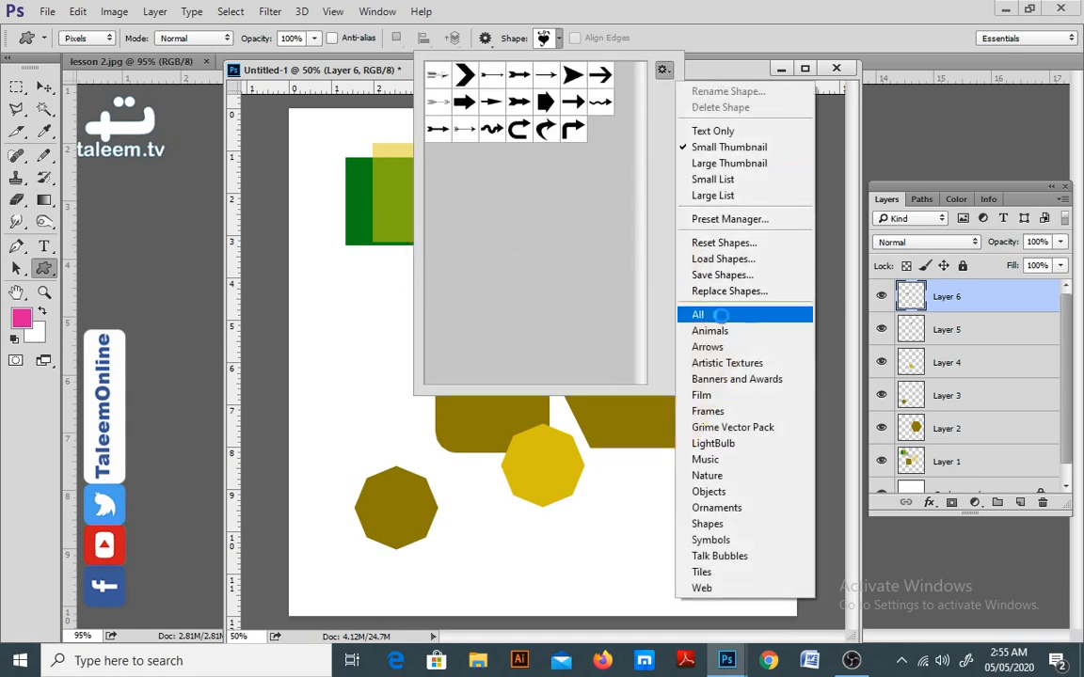
click(715, 316)
click(503, 262)
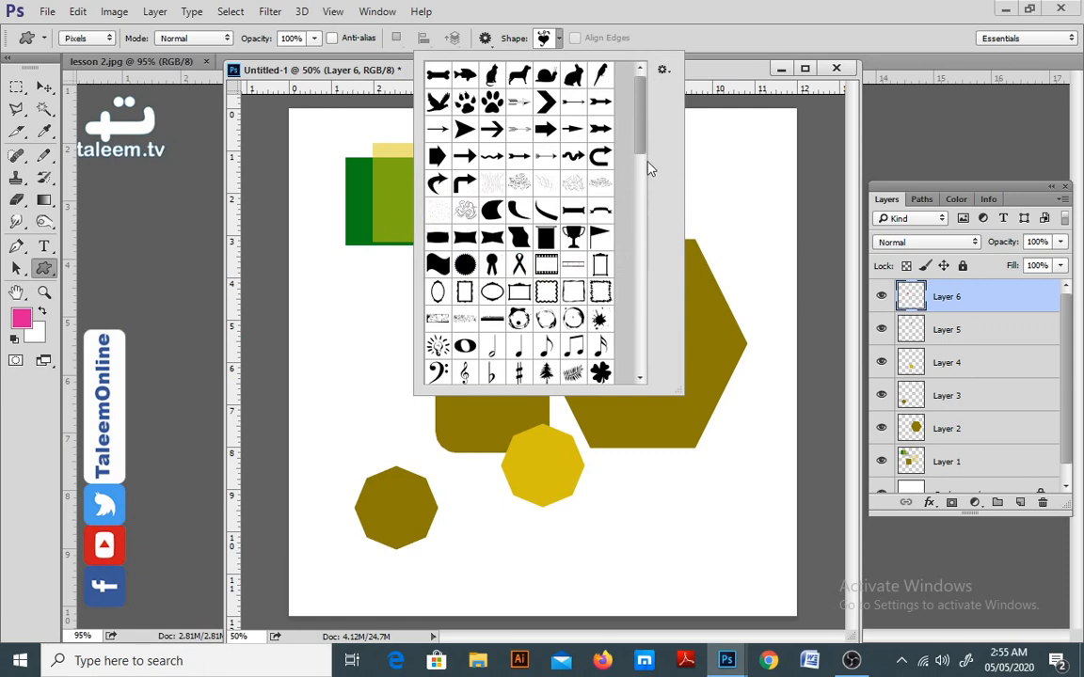
Step: Draw a pink flower ornament from the custom shapes on Layer 6, left of the pink star
drag(642, 155, 639, 271)
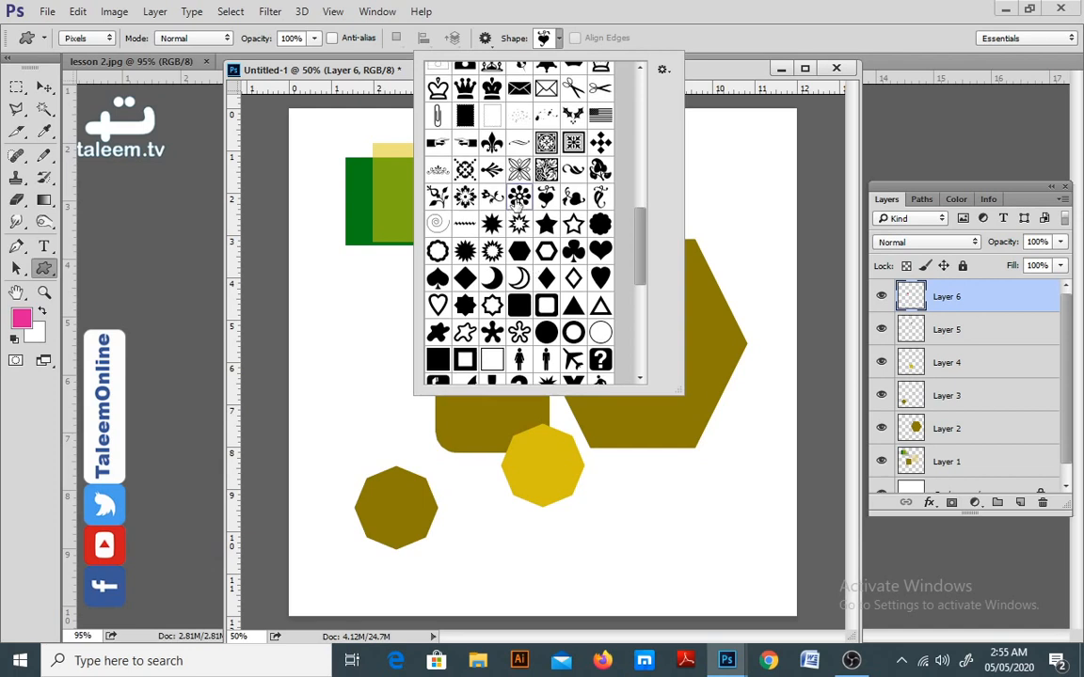
click(517, 205)
click(465, 200)
click(713, 91)
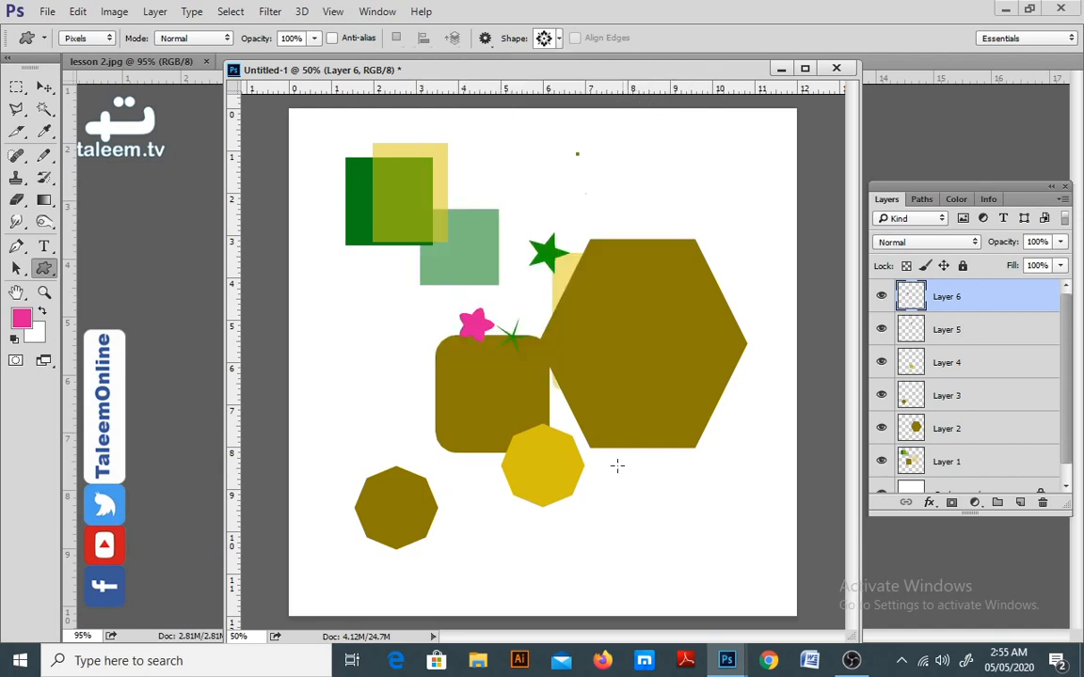
drag(341, 309, 417, 408)
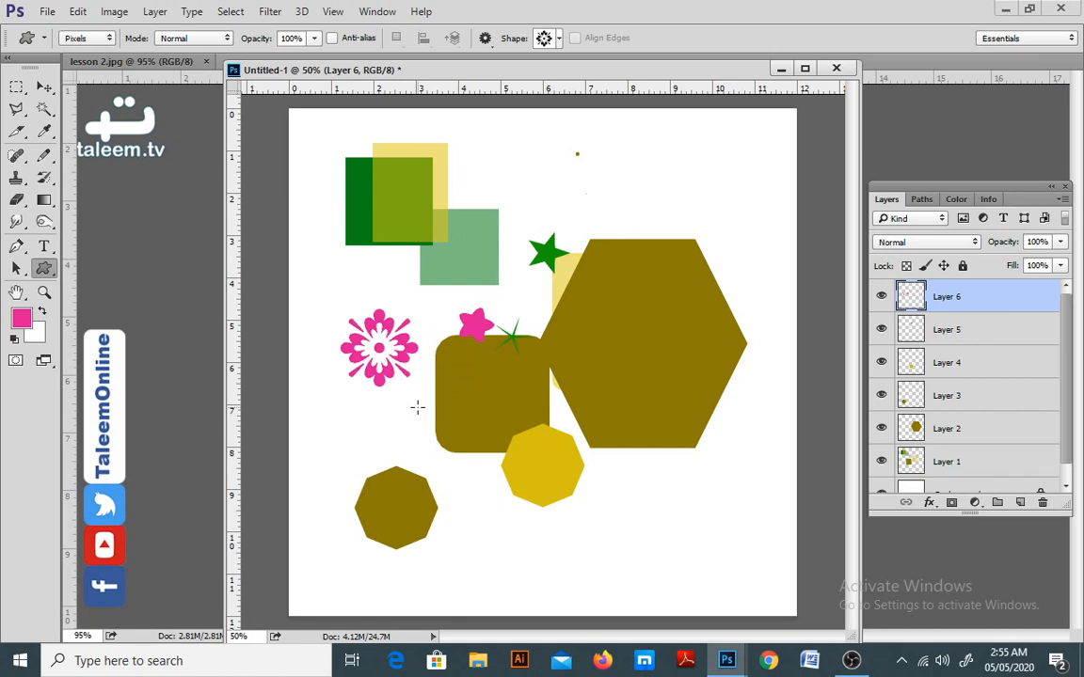
Step: Add a new layer and draw a pink starburst outline above the hexagon's upper-right side
click(1022, 504)
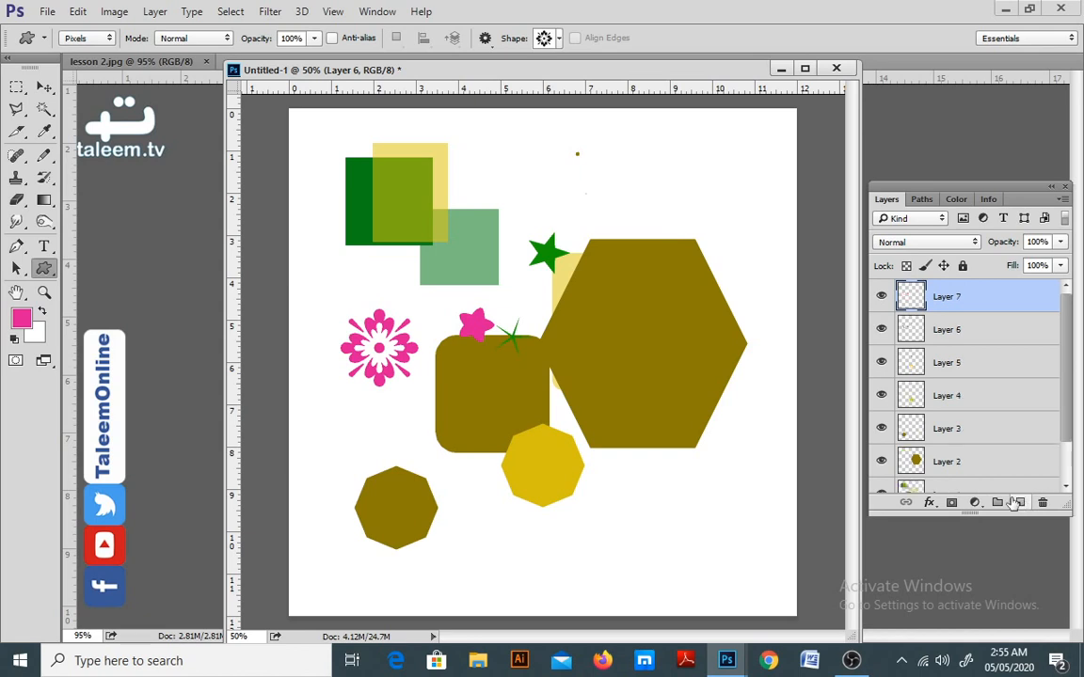
click(546, 38)
click(710, 205)
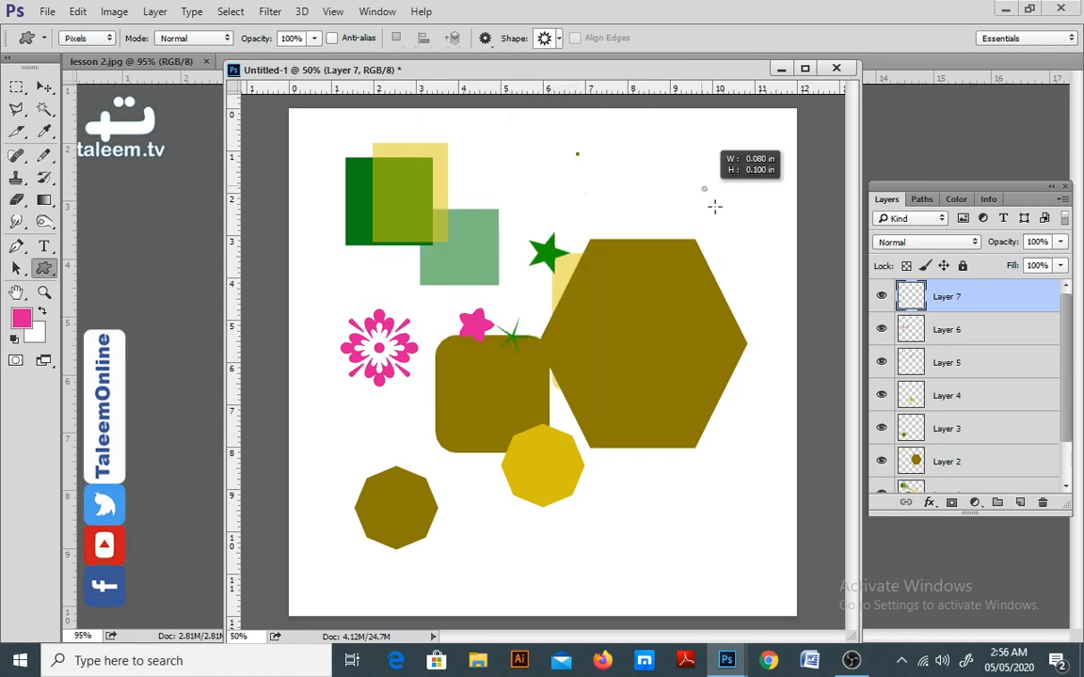
drag(712, 203, 762, 284)
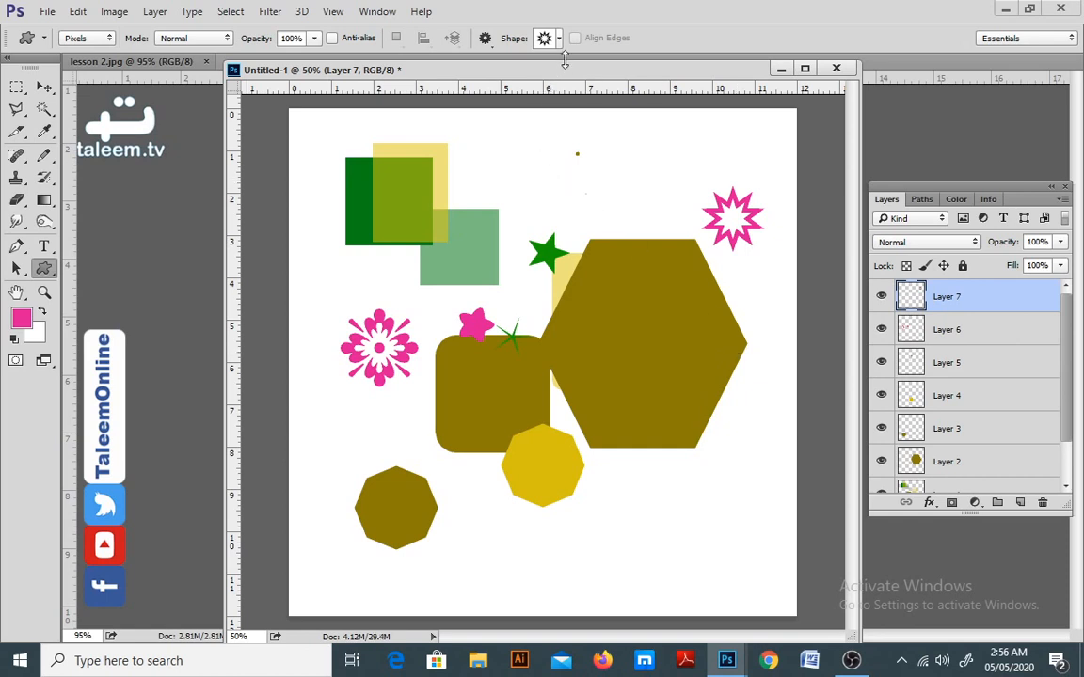
Step: Draw a pink square ornamental tile from the custom shapes beside the starburst outline, above the hexagon
click(545, 38)
click(546, 142)
click(708, 149)
drag(708, 149, 594, 249)
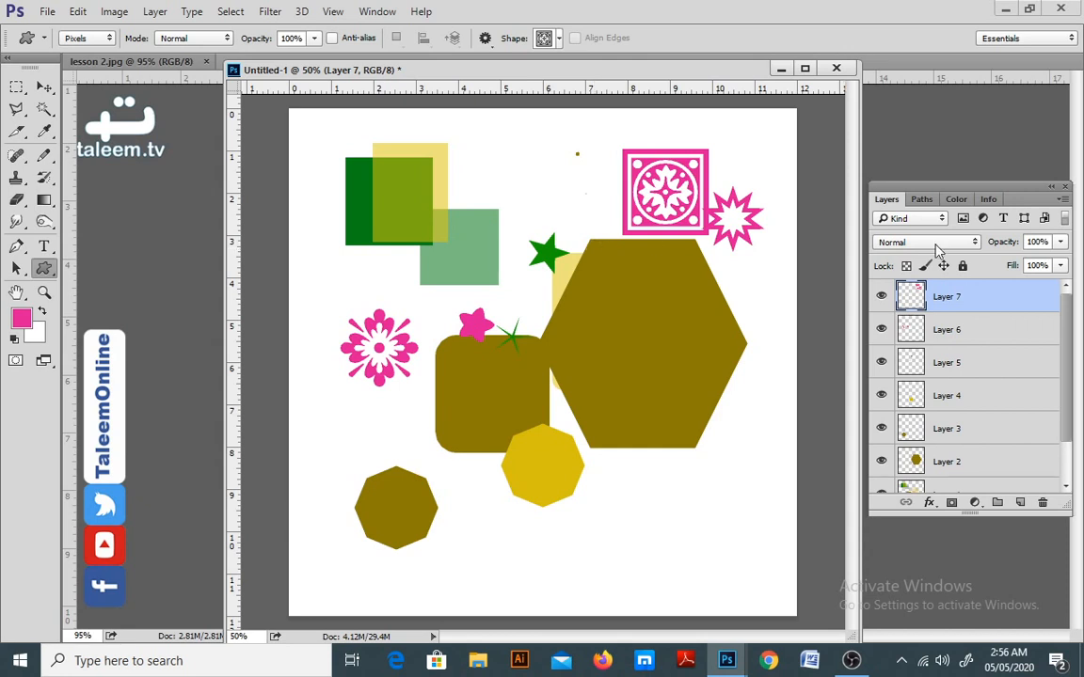
Step: Delete Layer 1 through Layer 7, keeping only the Background layer
drag(1067, 331, 1068, 381)
click(1012, 446)
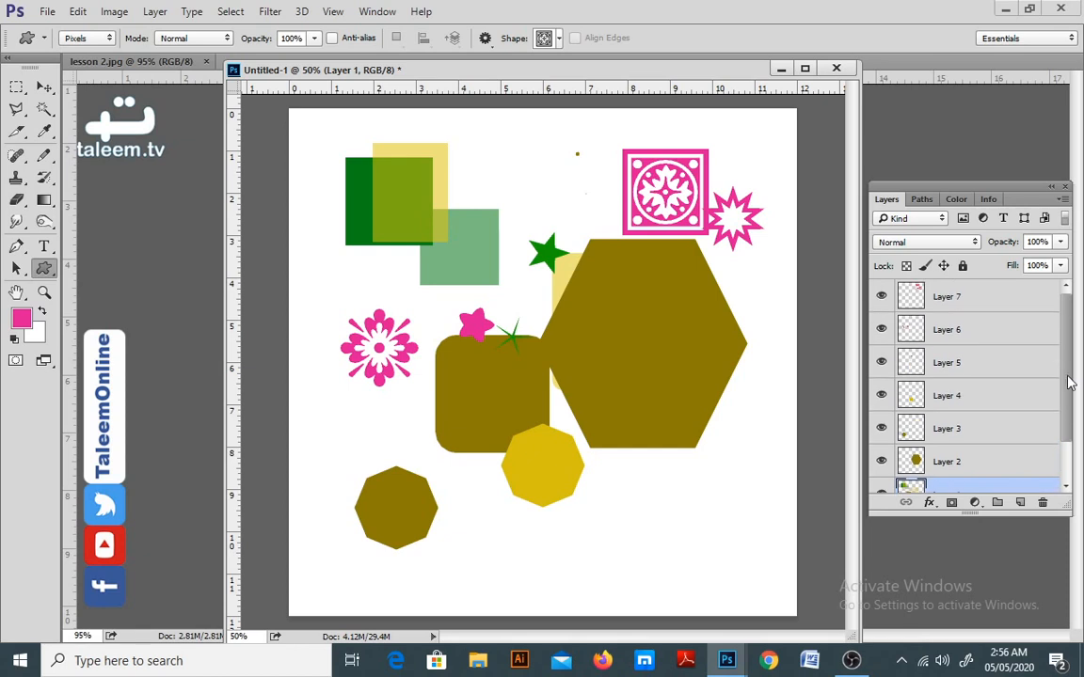
shift+click(994, 300)
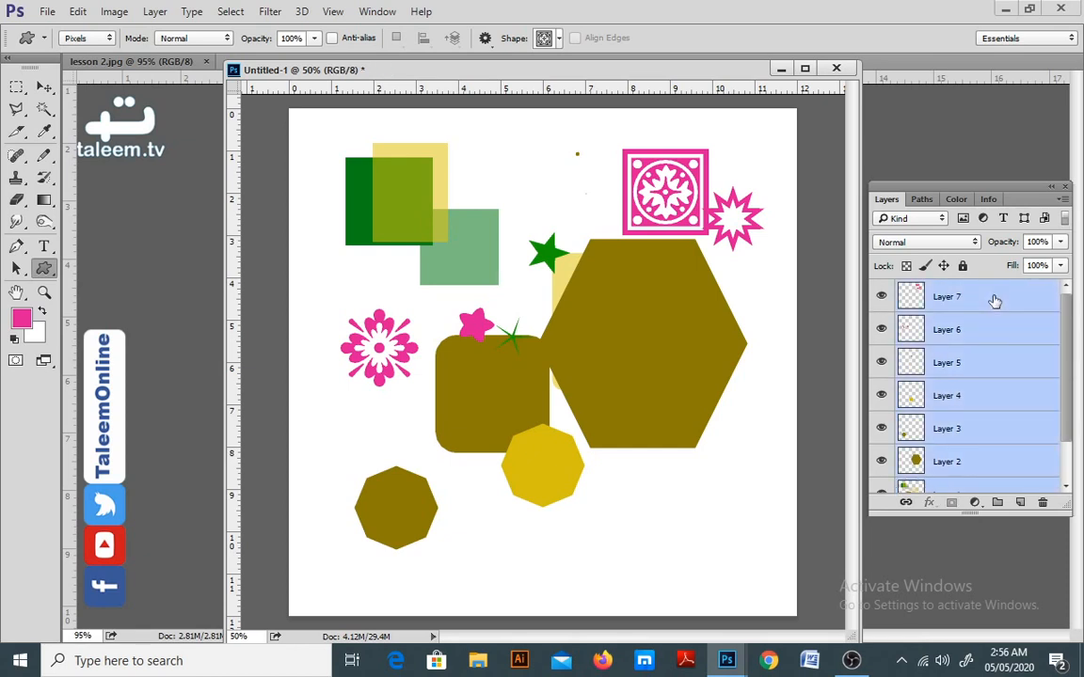
key(Delete)
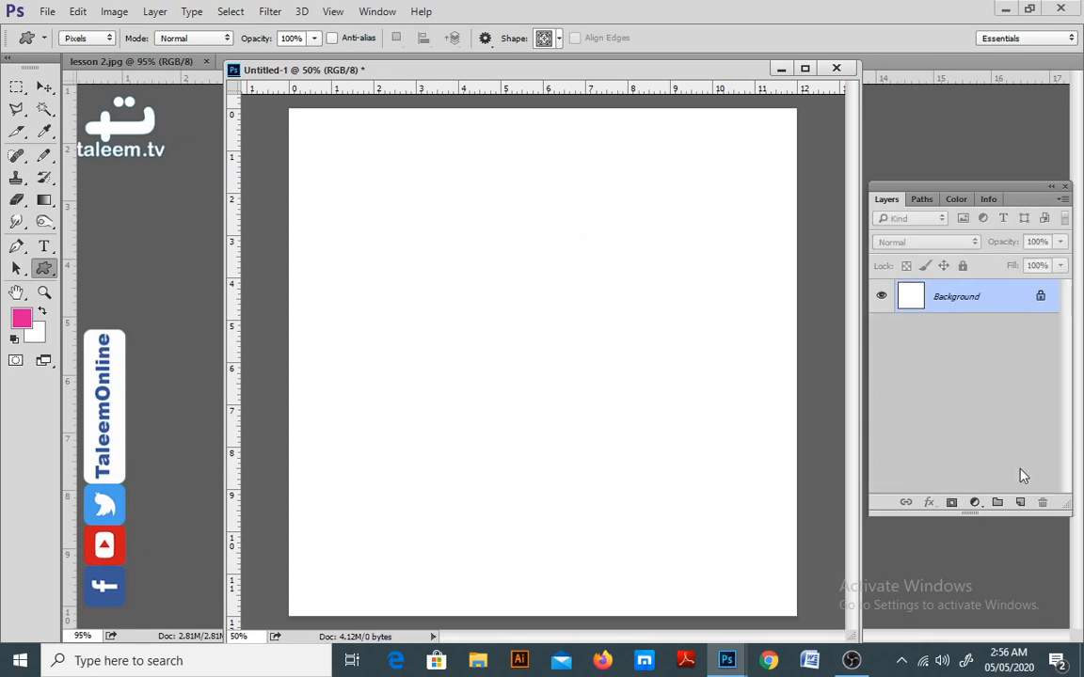
Step: Add a new layer and draw a small pink fleur-de-lis custom shape in the canvas's upper-left area
click(1020, 502)
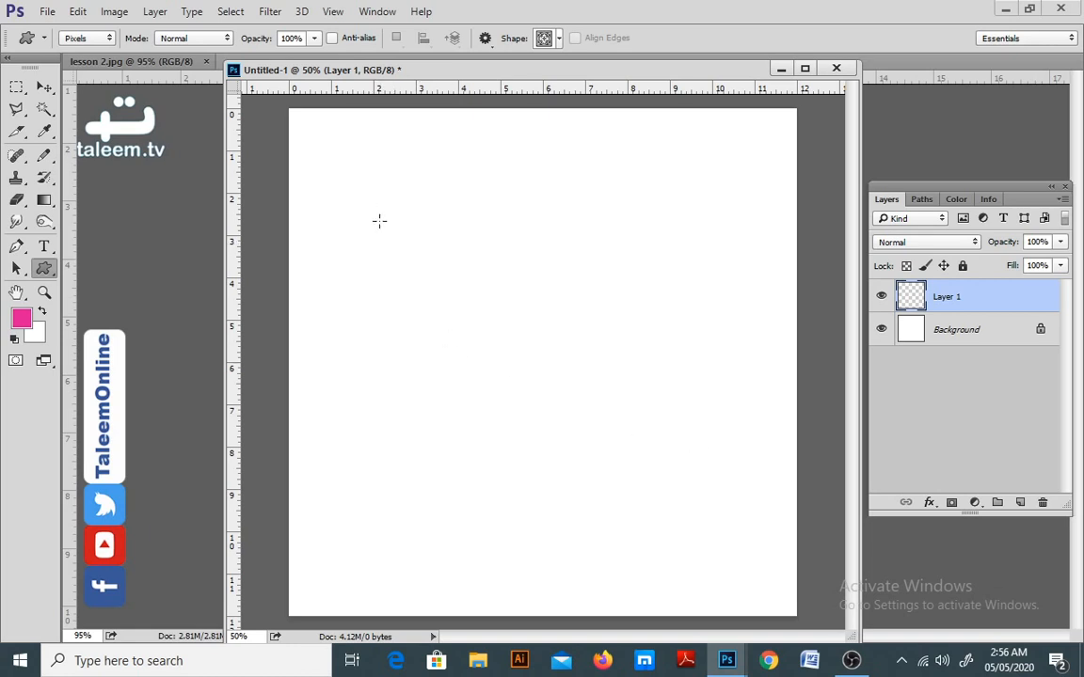
click(559, 40)
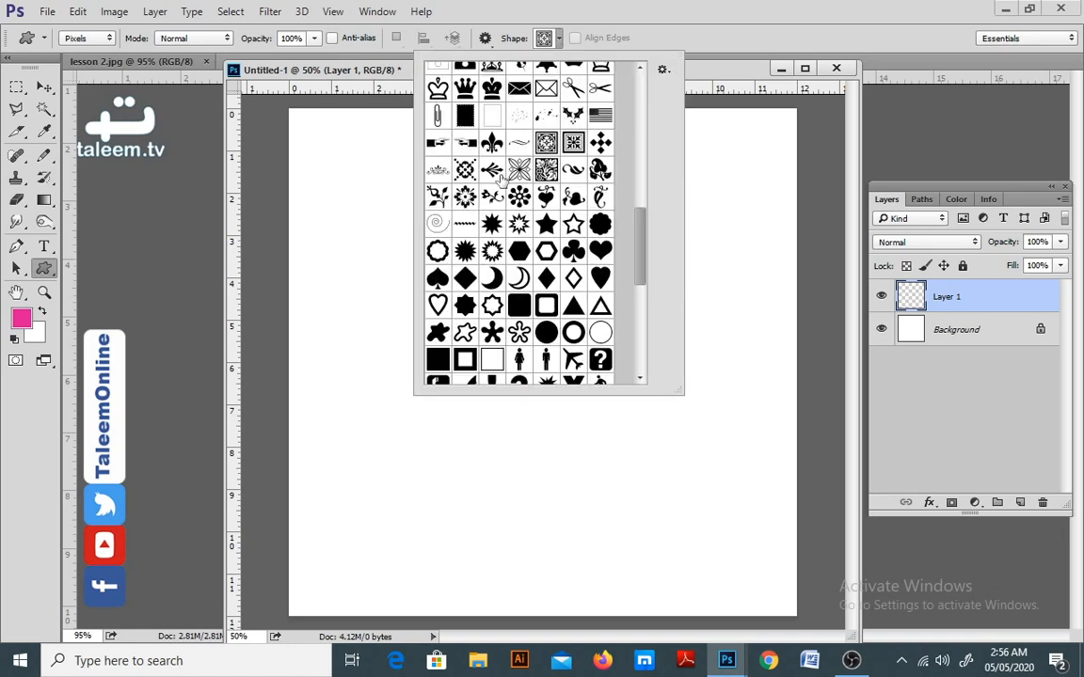
click(491, 142)
click(678, 12)
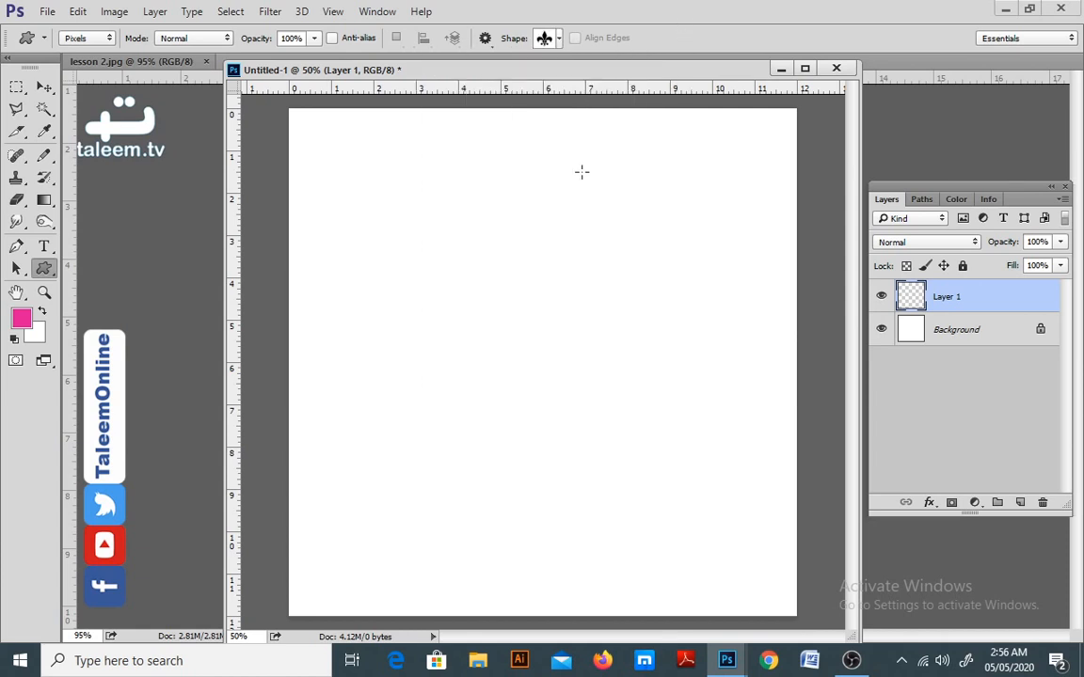
drag(357, 176, 405, 225)
Step: Duplicate the fleur-de-lis layer six times
key(ctrl+j)
key(ctrl+j)
key(ctrl+j)
key(ctrl+j)
key(ctrl+j)
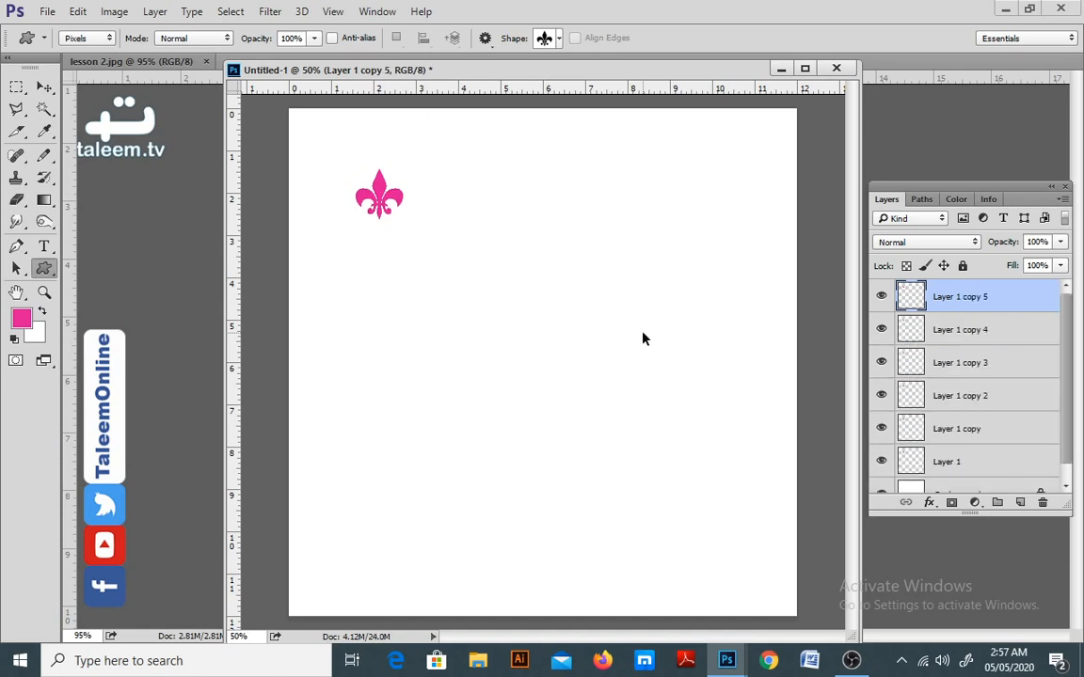
key(ctrl+j)
Step: Move Layer 1 copy 6 across to the canvas's upper right and Layer 1 copy 4 to its left in the same row
click(43, 86)
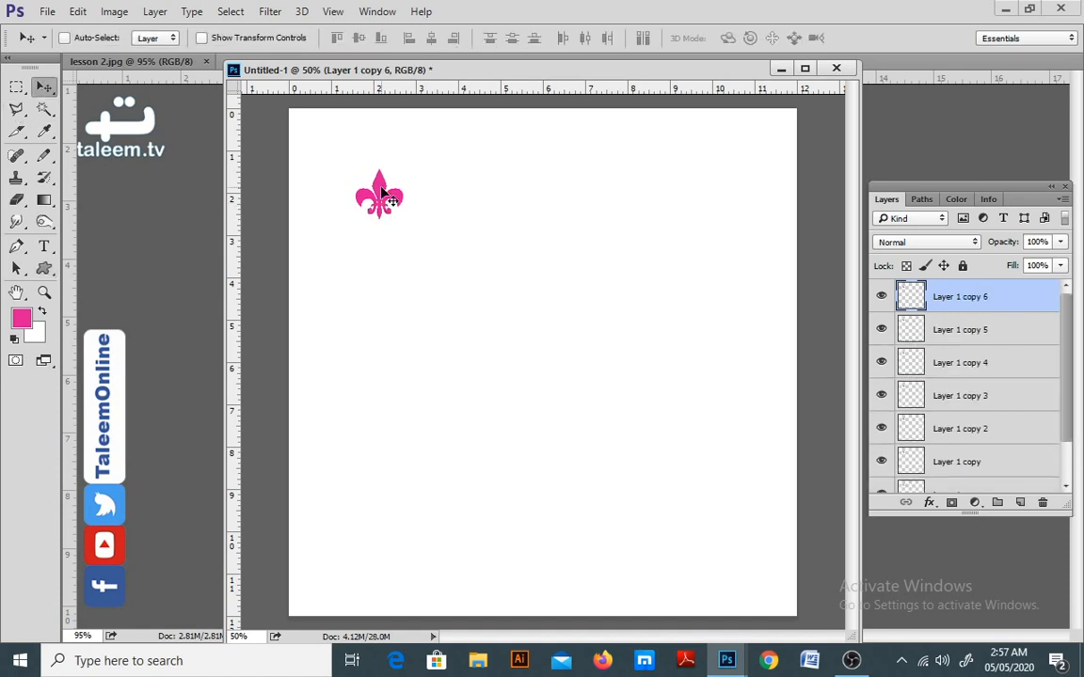
drag(381, 193, 738, 194)
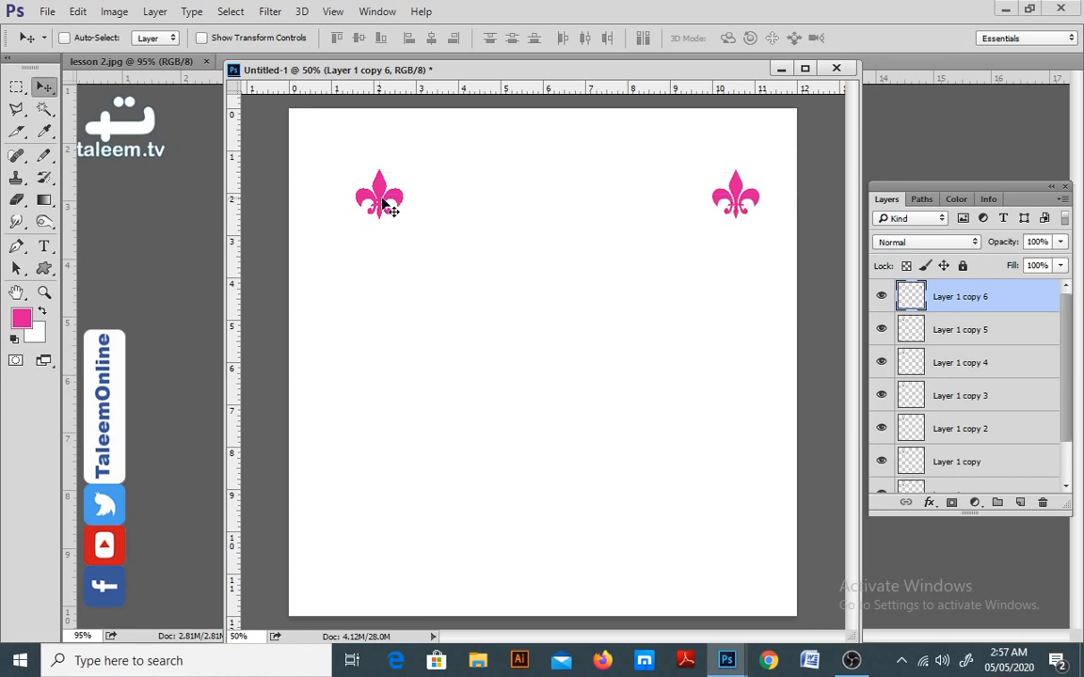
click(909, 363)
drag(387, 213, 611, 202)
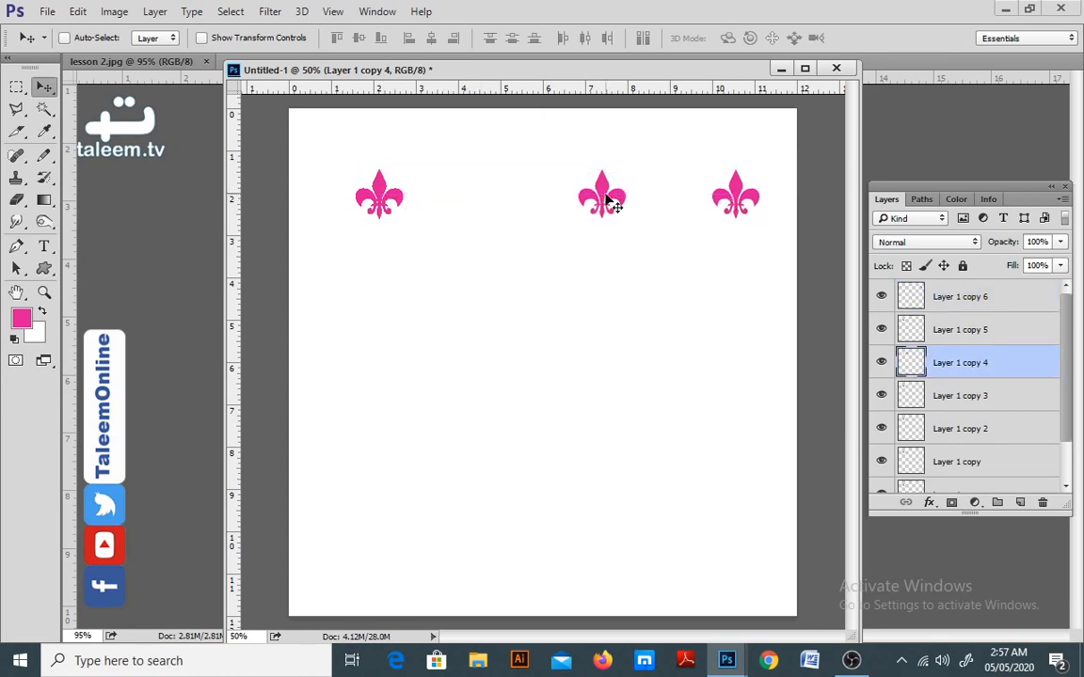
Step: Make Layer 1 active, select the whole canvas, and align the layer to its top edge, vertical center and bottom edge in turn
scroll(997, 423, down, 2)
click(988, 444)
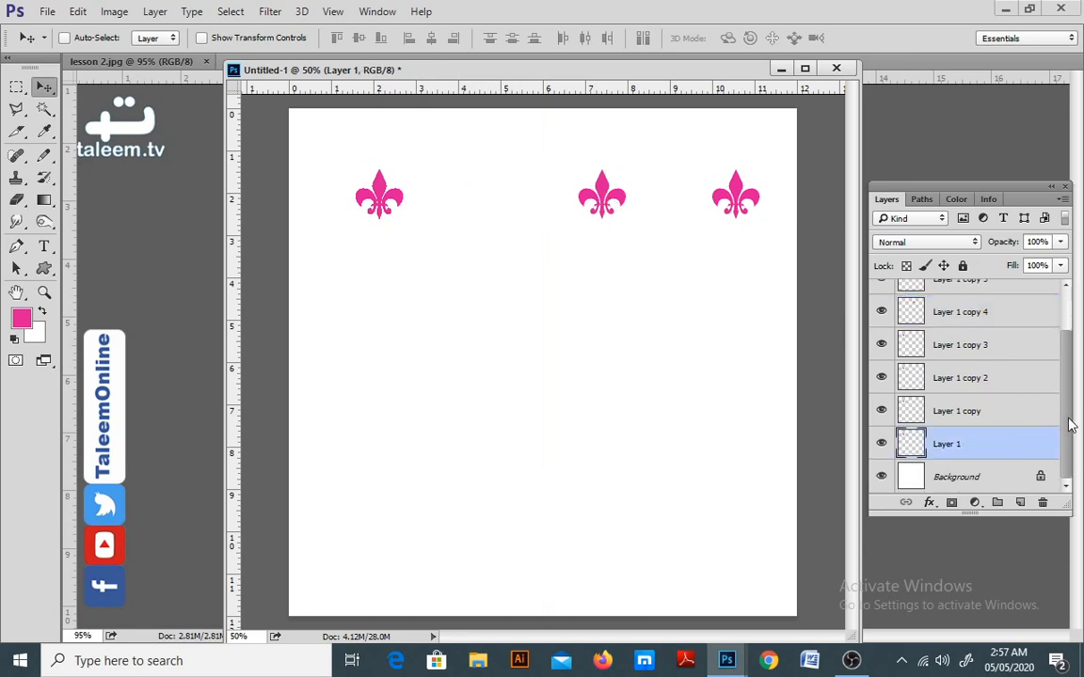
drag(1069, 425, 1066, 333)
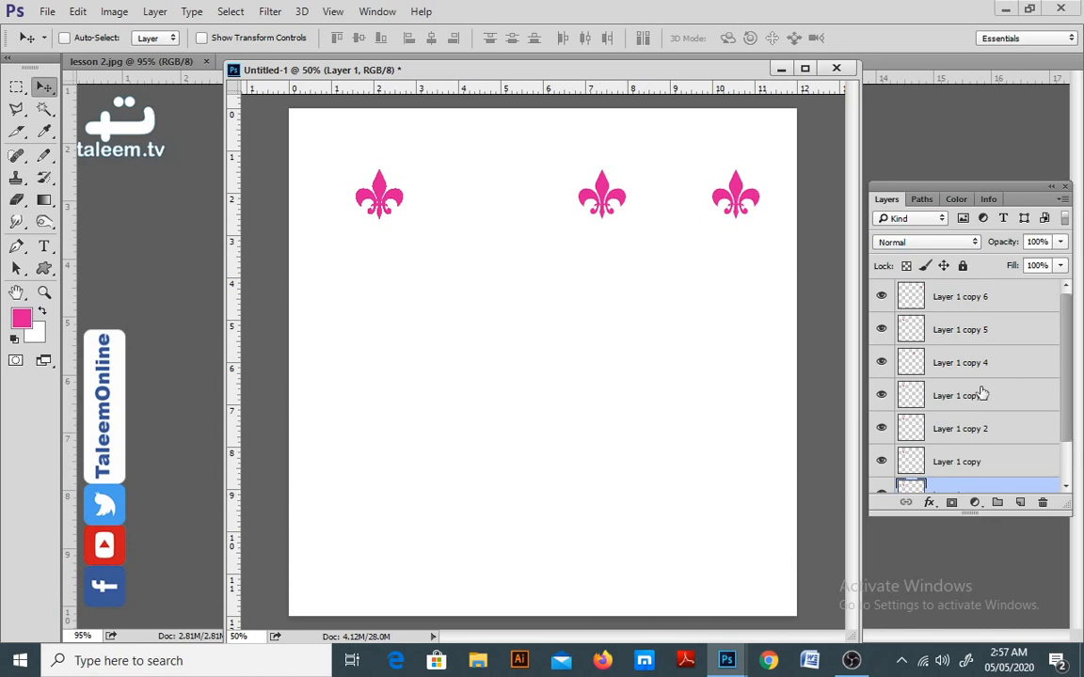
scroll(1066, 397, down, 3)
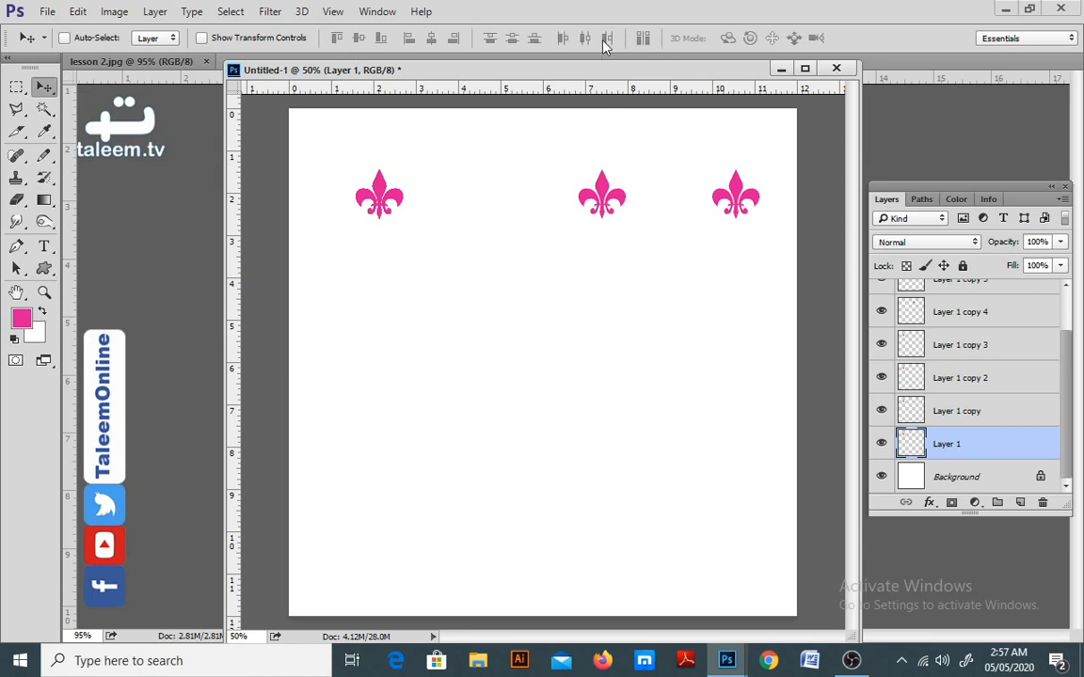
key(ctrl+a)
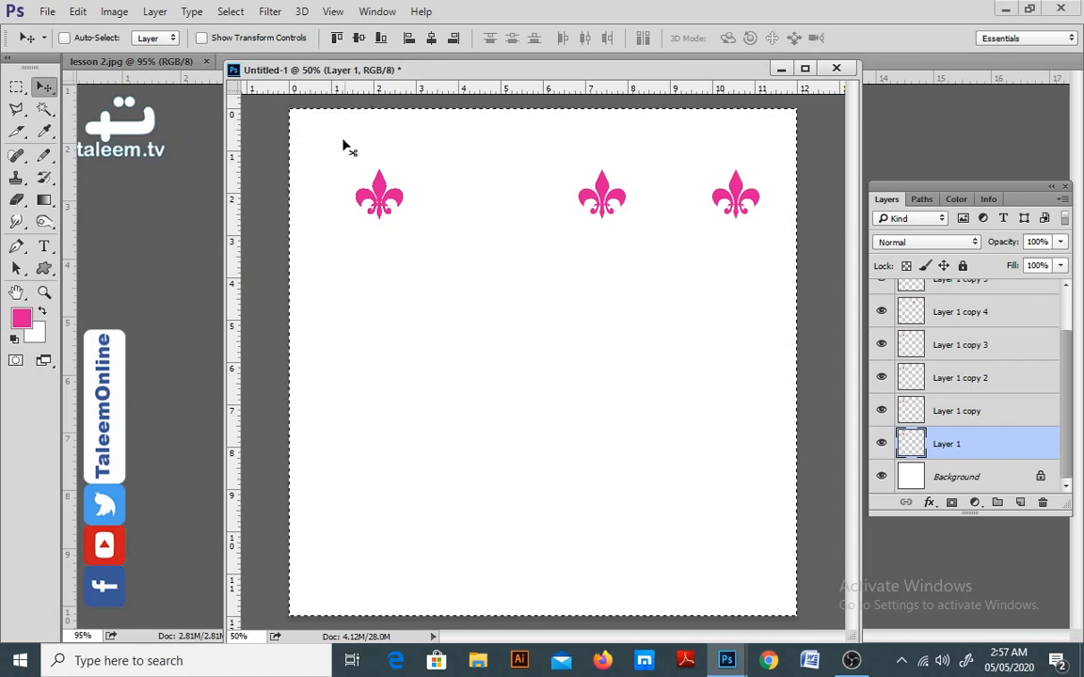
click(337, 37)
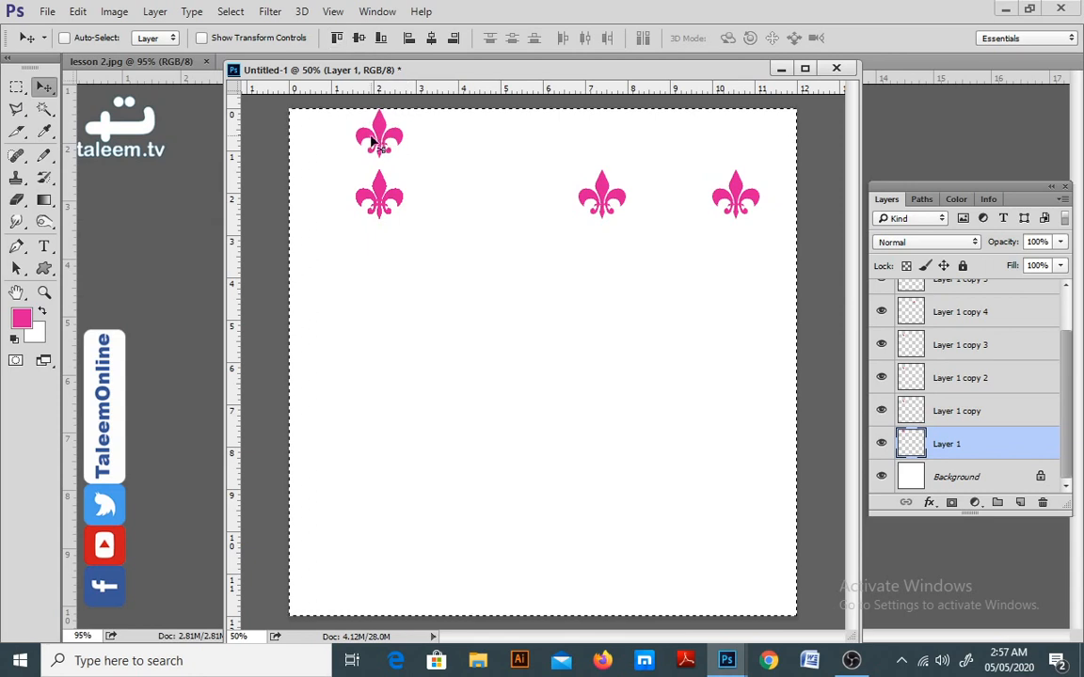
click(358, 38)
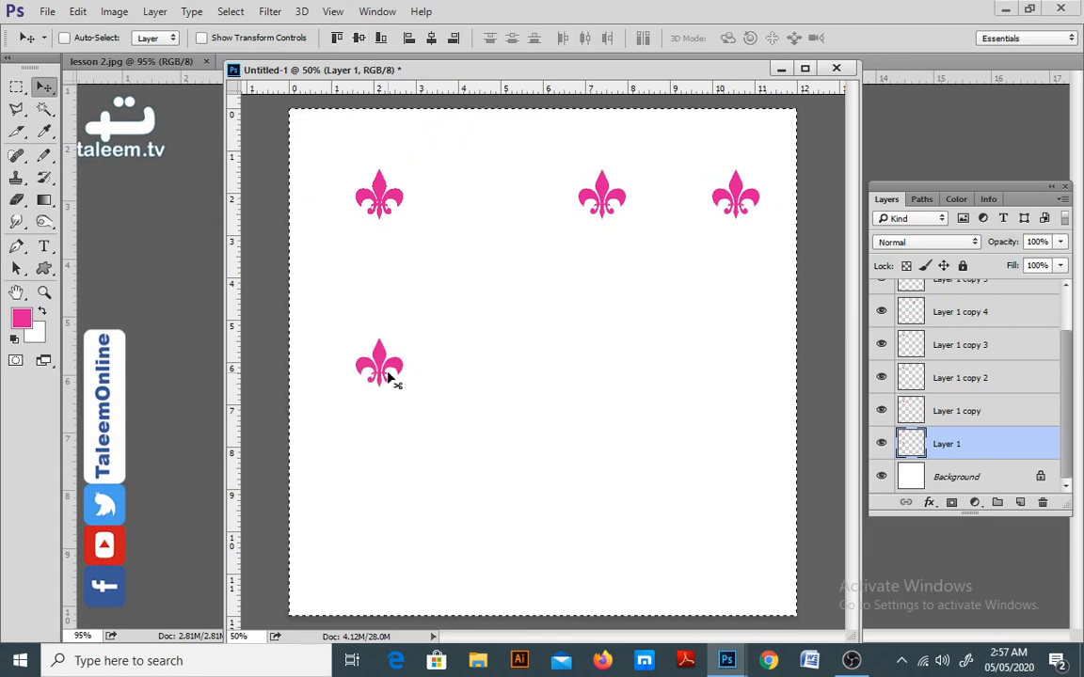
click(381, 38)
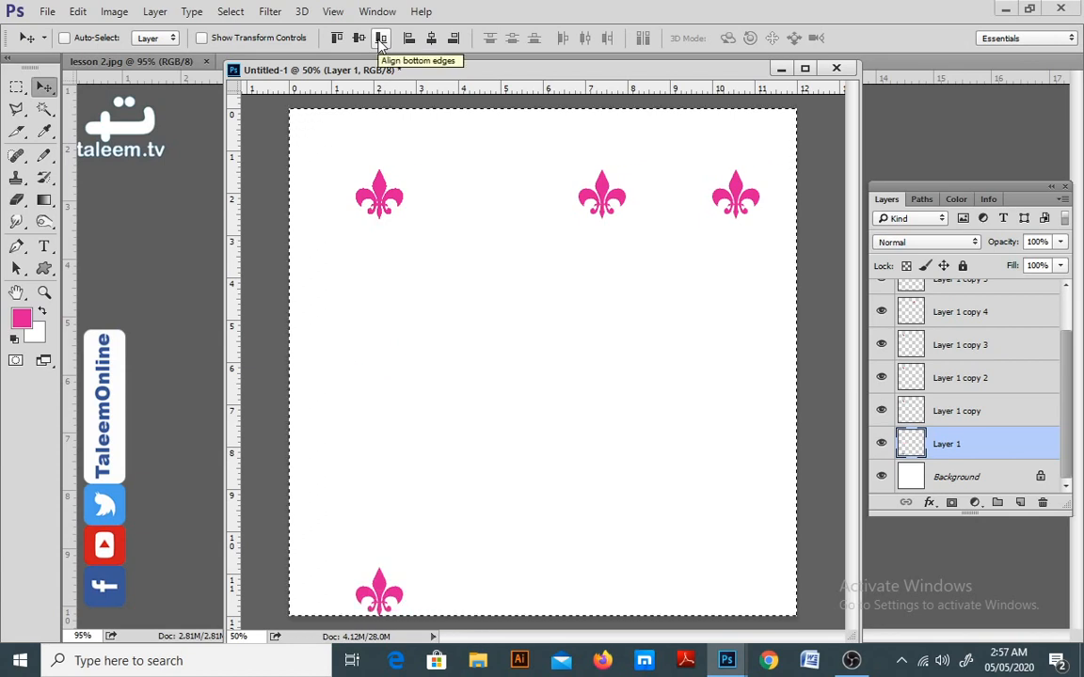
Step: Center Layer 1 vertically on the canvas and try its horizontal alignments, finishing flush with the left edge
click(408, 37)
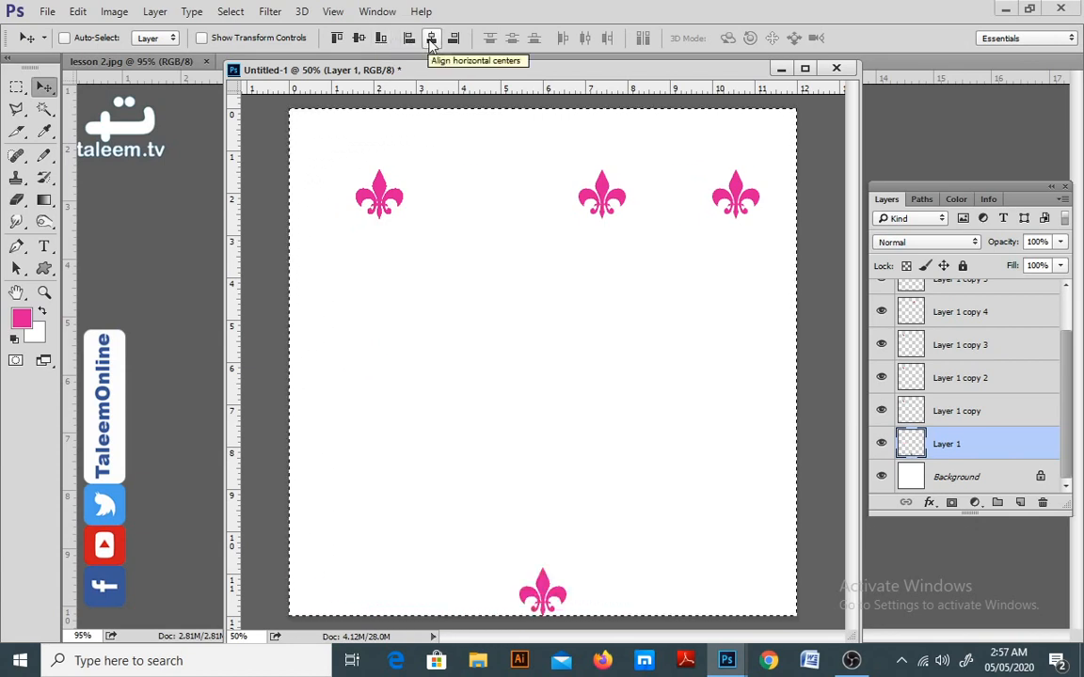
click(360, 39)
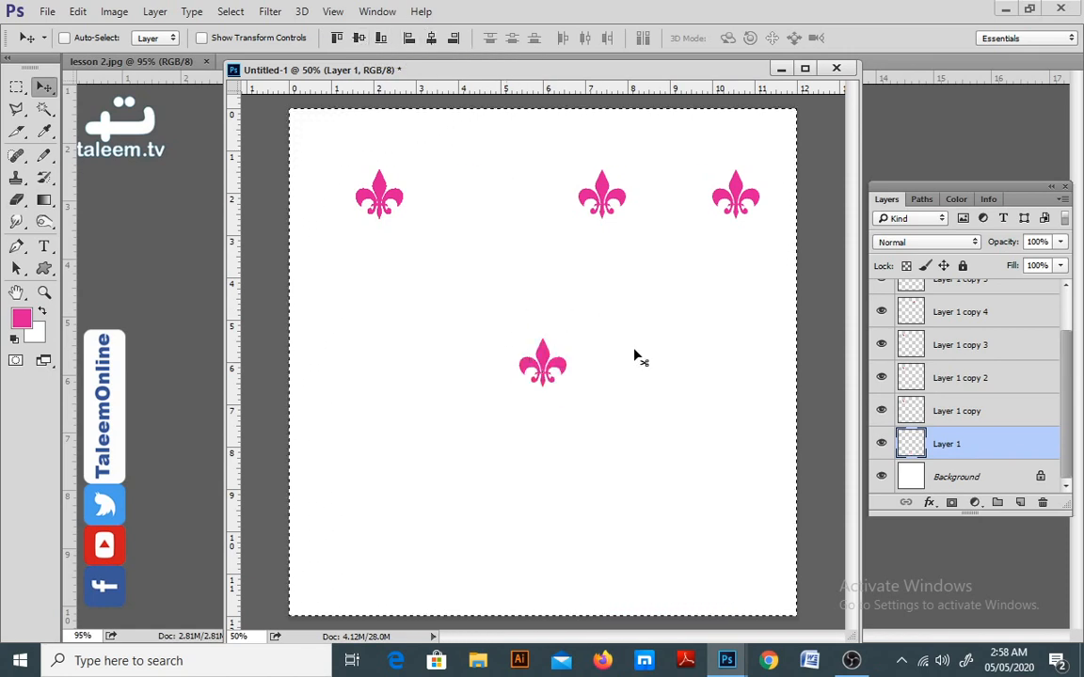
click(453, 37)
click(431, 37)
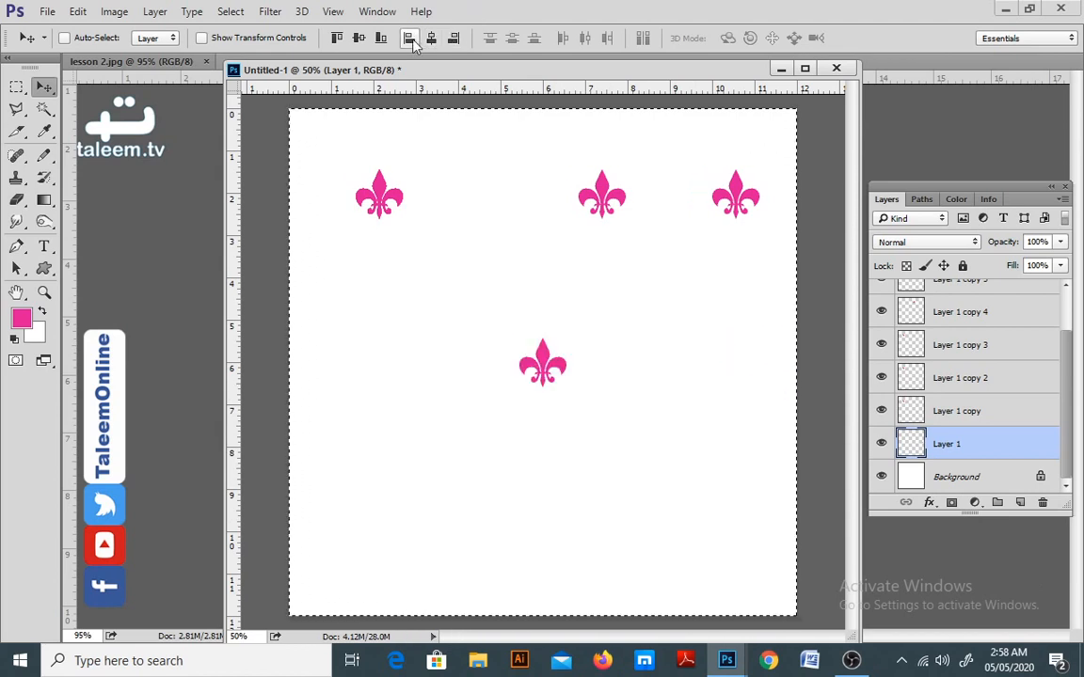
click(410, 37)
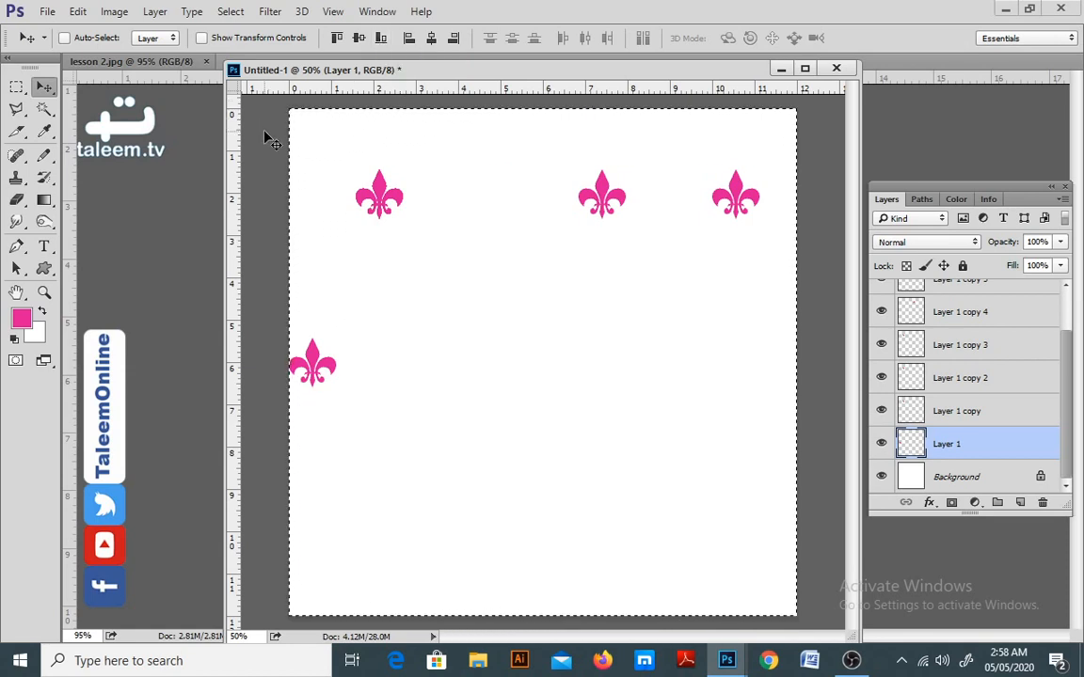
Step: Clear the whole-canvas selection and marquee a square area just left of the canvas center
click(16, 87)
click(434, 256)
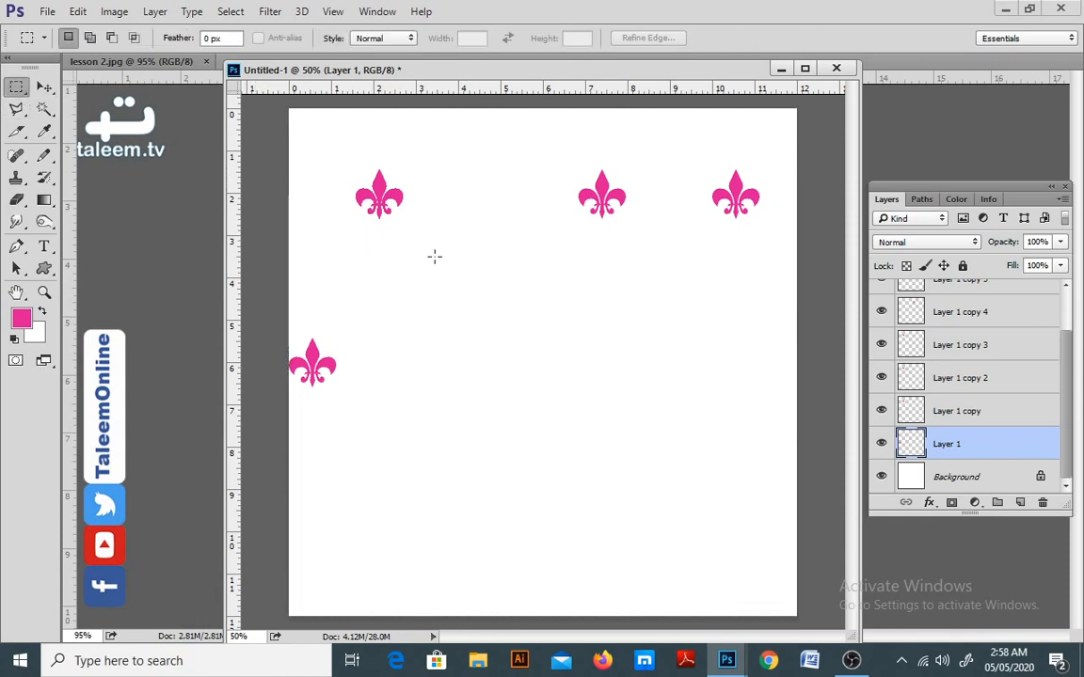
drag(425, 293, 539, 410)
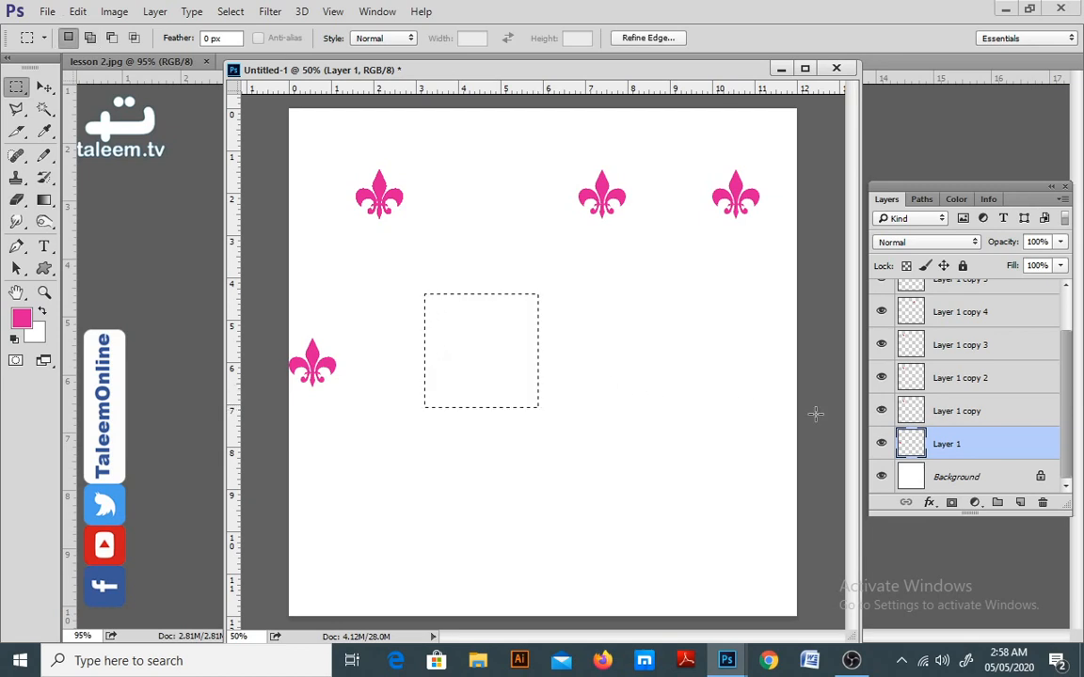
Step: Align Layer 1's fleur-de-lis to the horizontal and vertical centers of the square selection
click(882, 444)
click(882, 444)
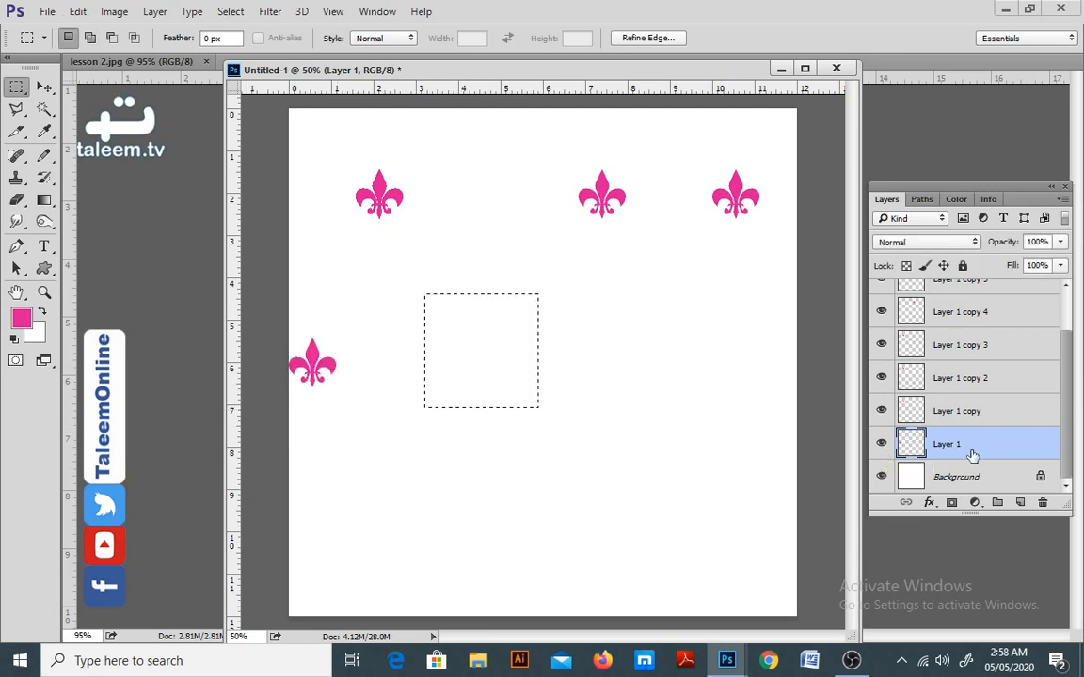
click(45, 86)
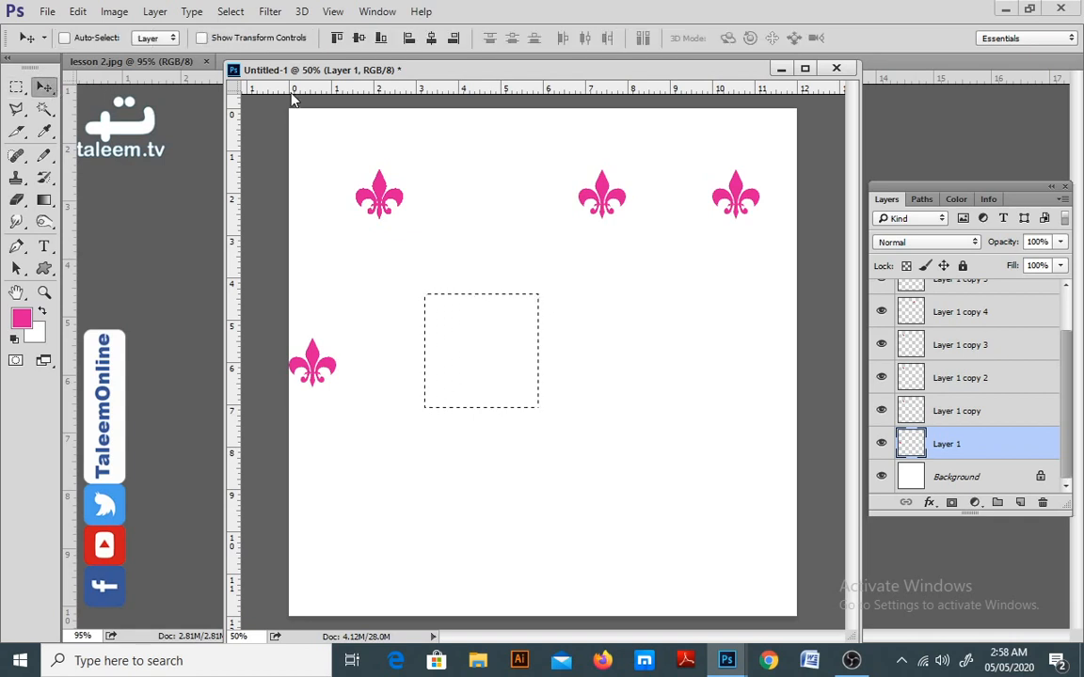
click(431, 38)
click(360, 38)
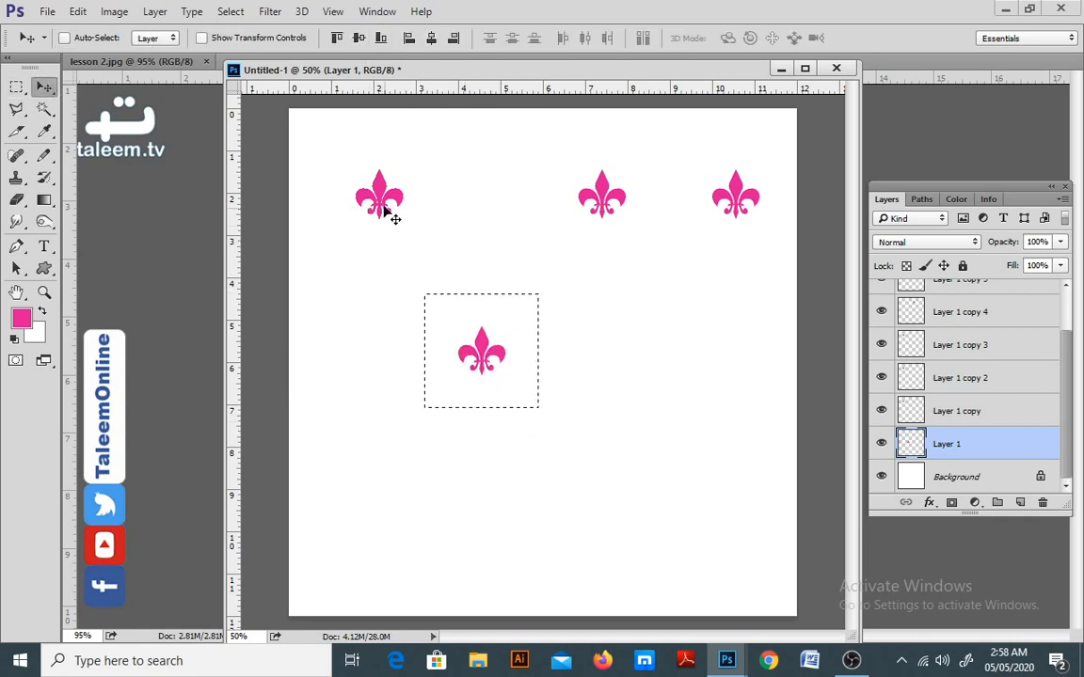
Step: Align Layer 1 copy 5 to the square selection's top and left edges, and Layer 1 copy 4 to its bottom and right edges
key(ctrl)
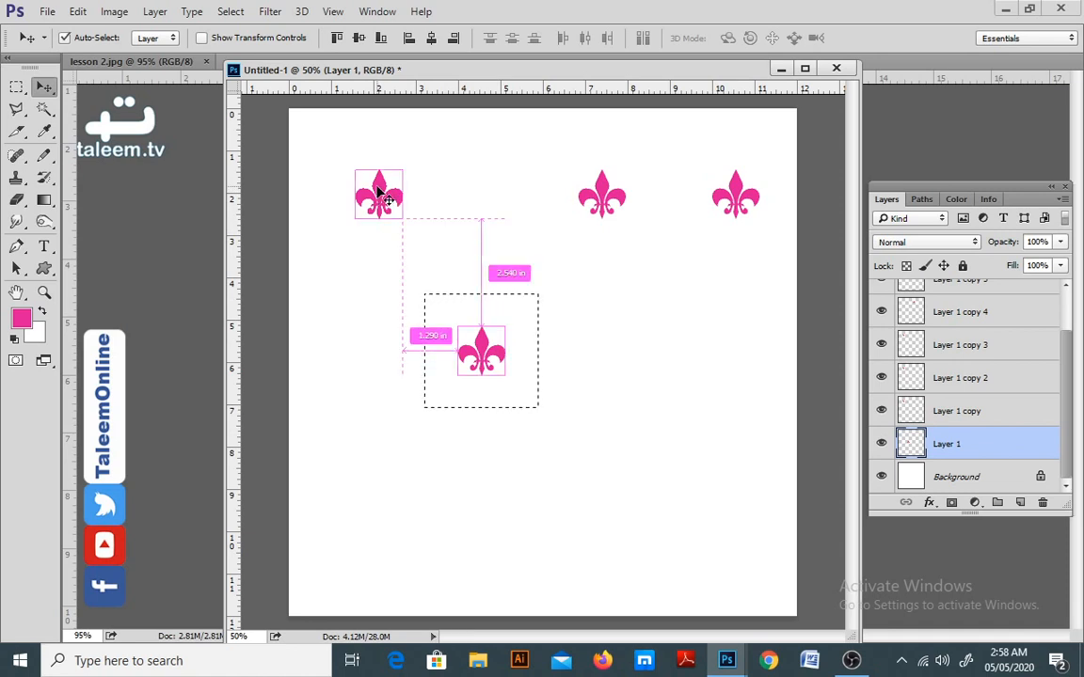
ctrl+click(379, 193)
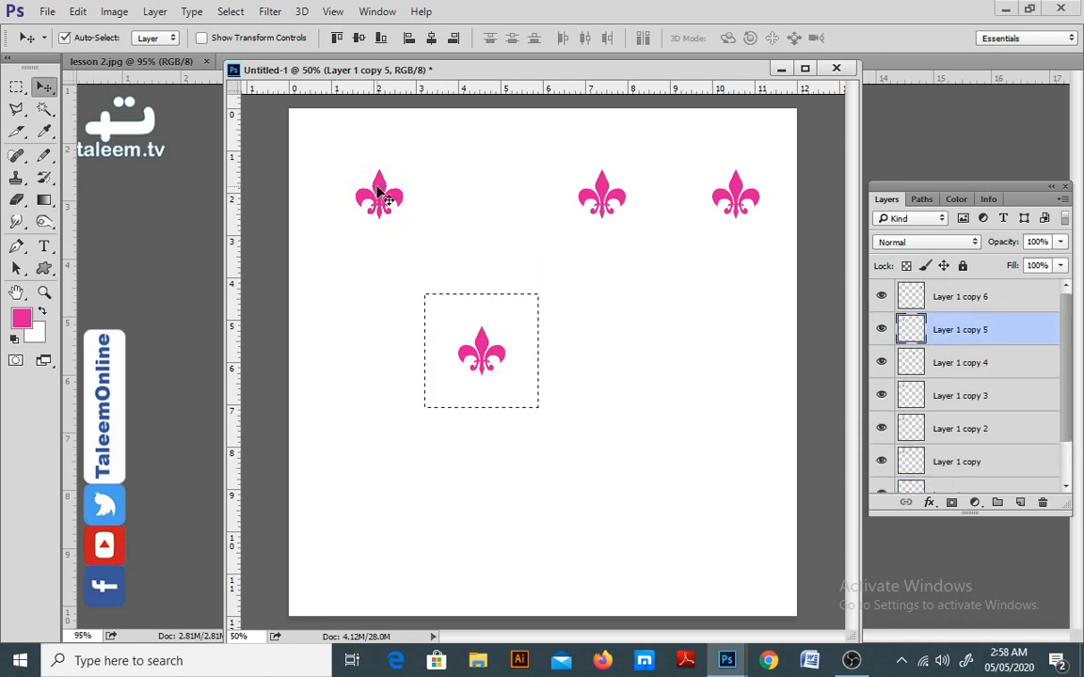
click(336, 37)
click(409, 37)
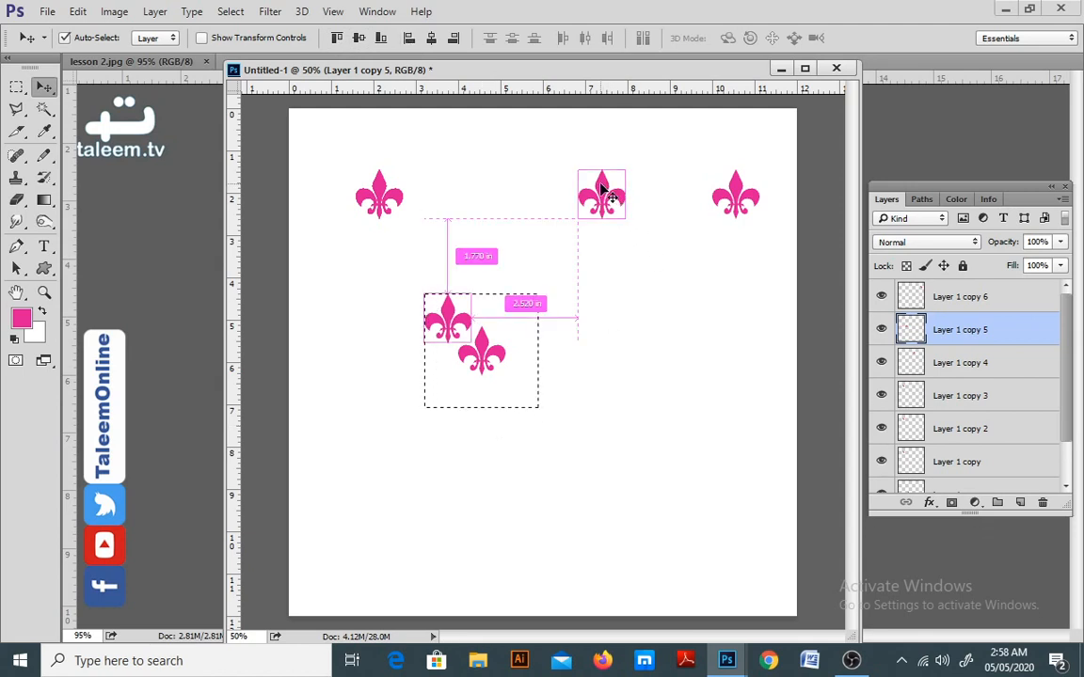
ctrl+click(602, 188)
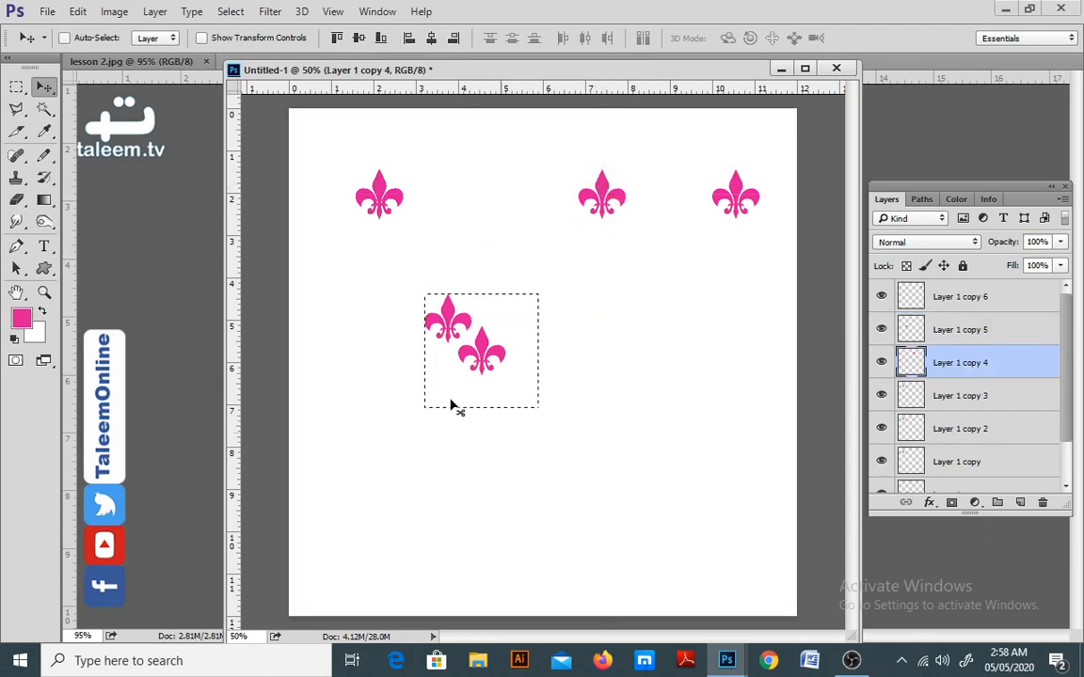
click(381, 38)
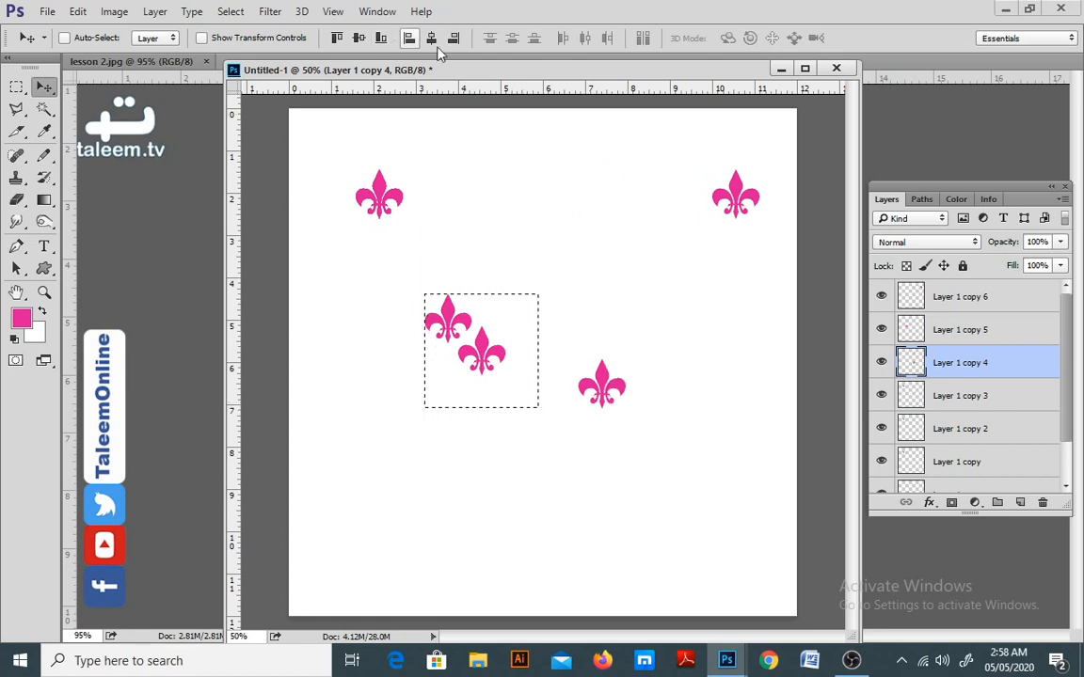
click(453, 38)
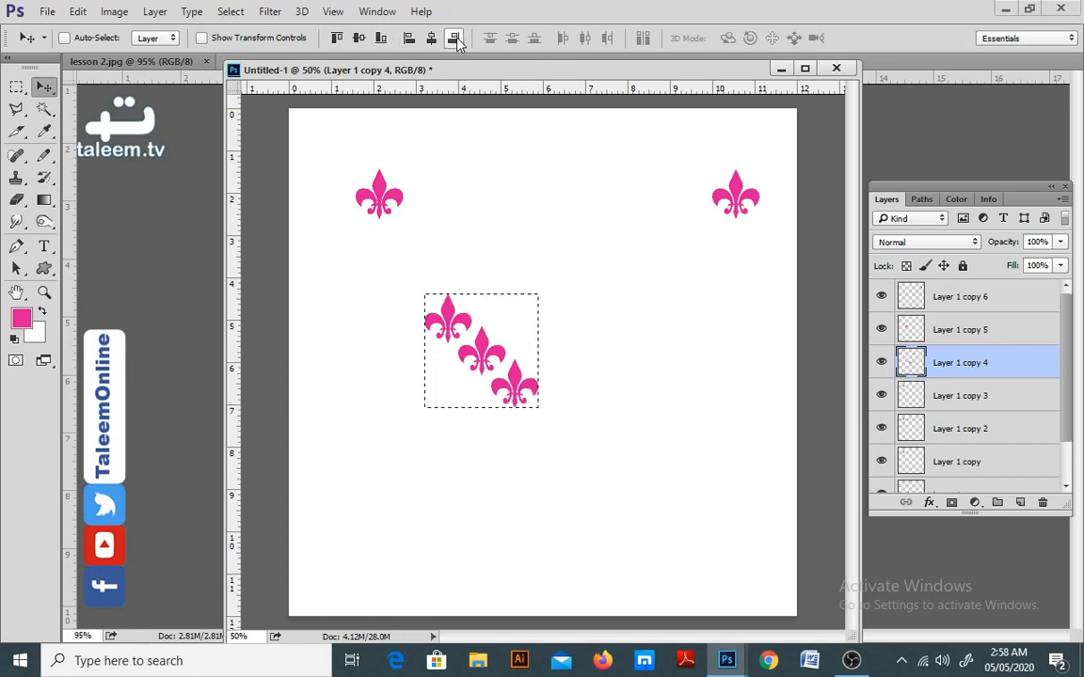
Step: Align Layer 1 copy 6 to the selection's bottom and left edges, and Layer 1 copy 3 to its top and right edges
ctrl+click(725, 193)
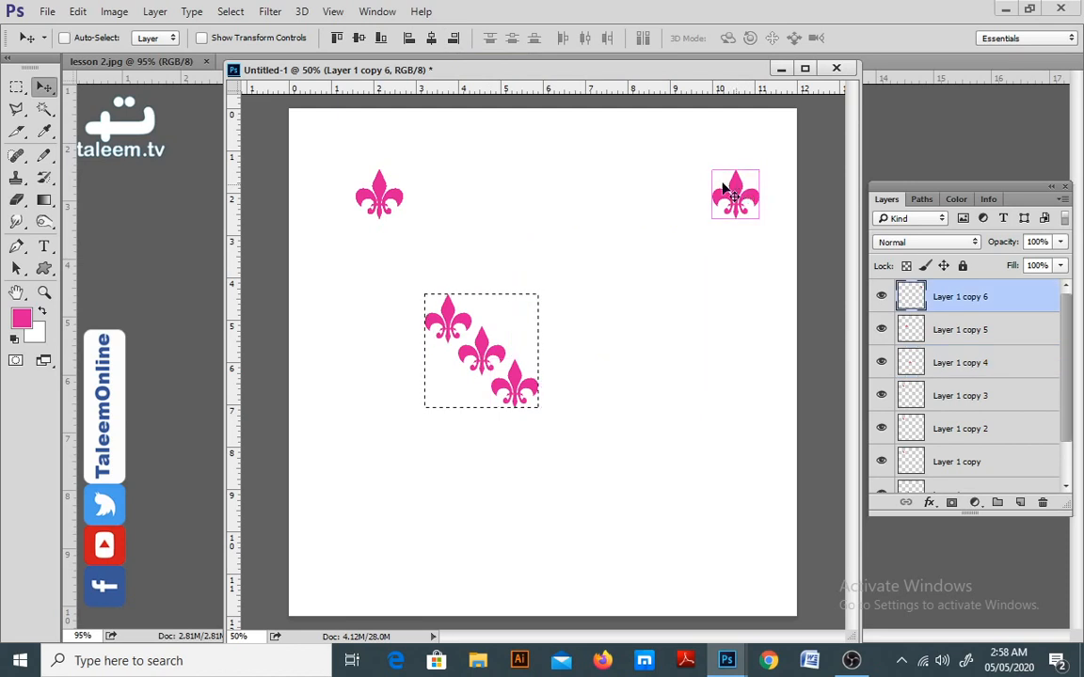
click(382, 39)
click(409, 38)
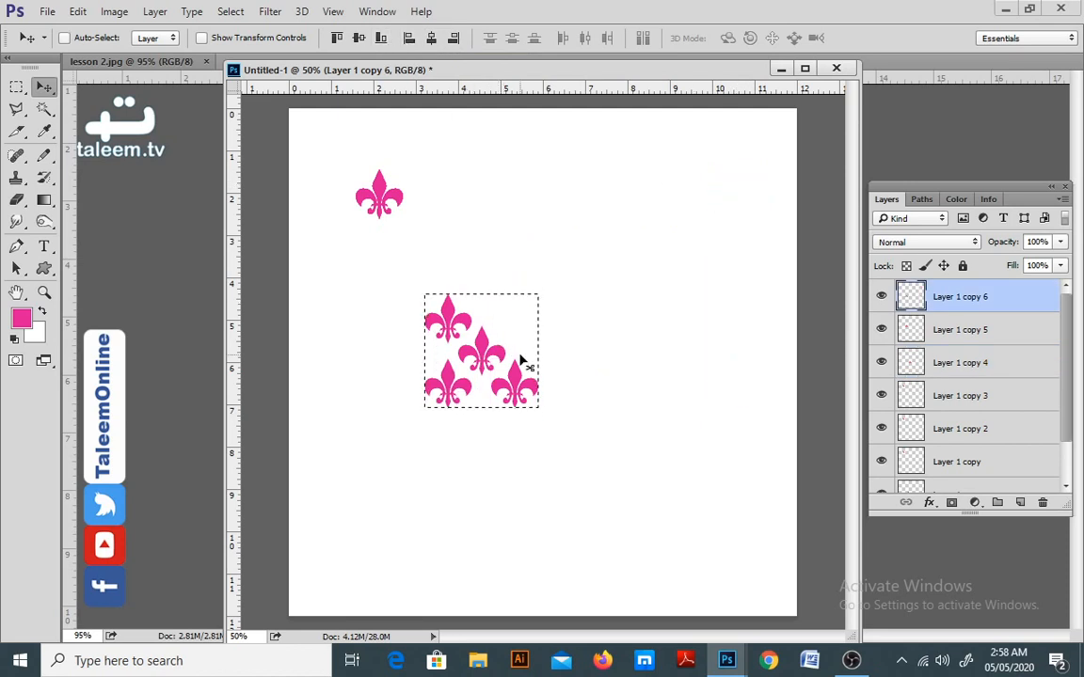
ctrl+click(384, 191)
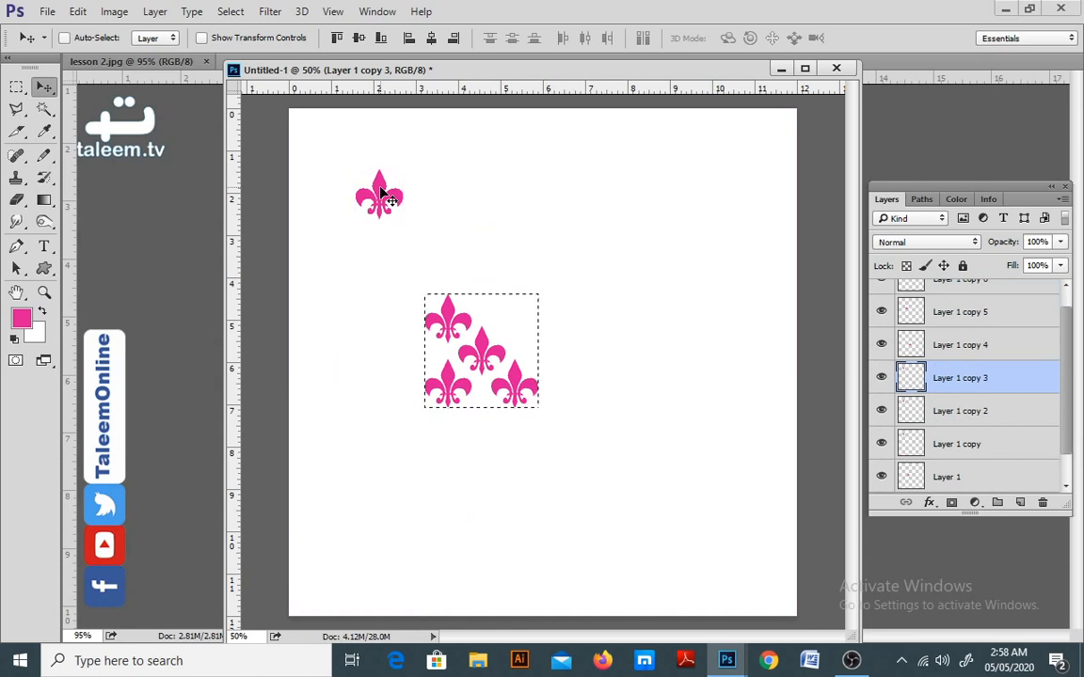
click(453, 38)
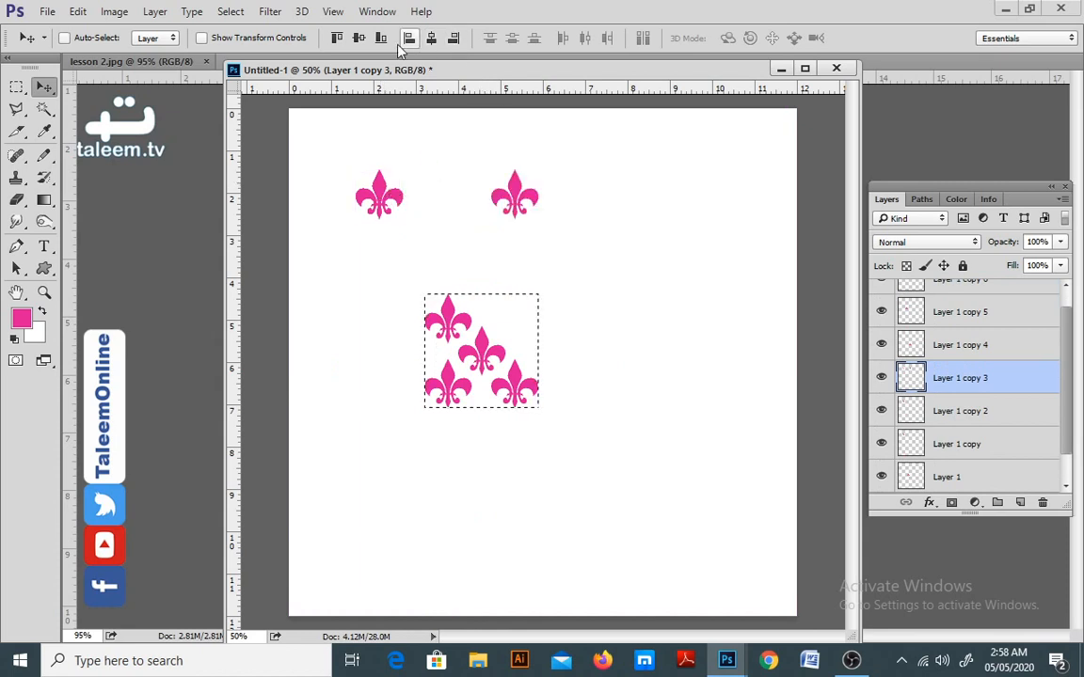
click(336, 39)
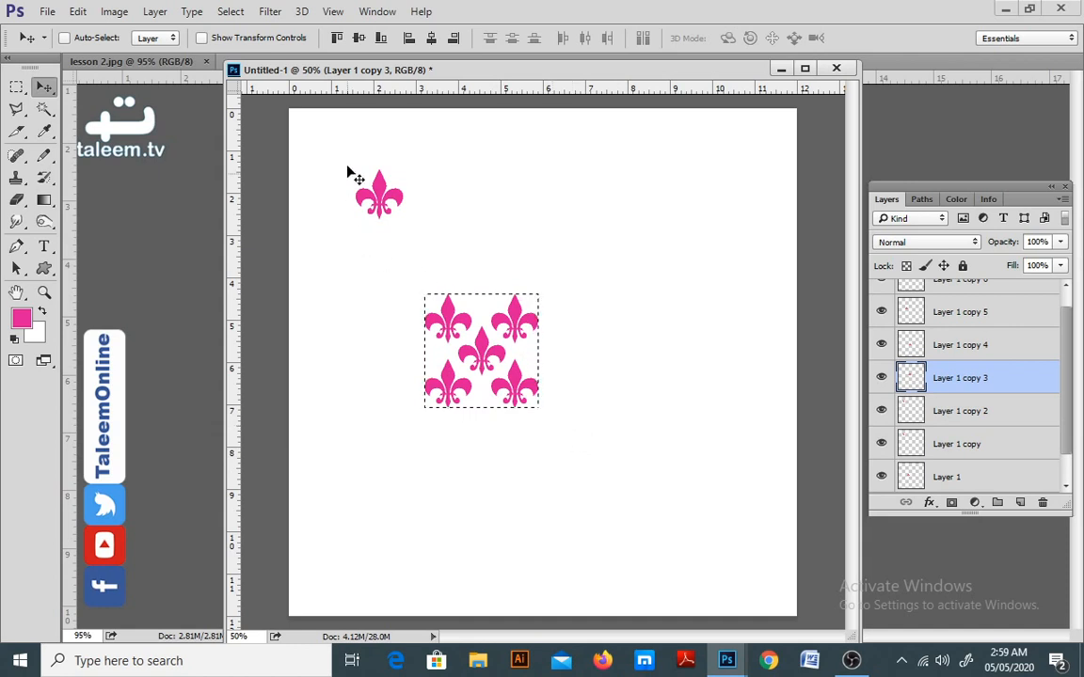
Step: Clear the square selection and move Layer 1 copy 4's fleur-de-lis to the upper right of the canvas
click(16, 88)
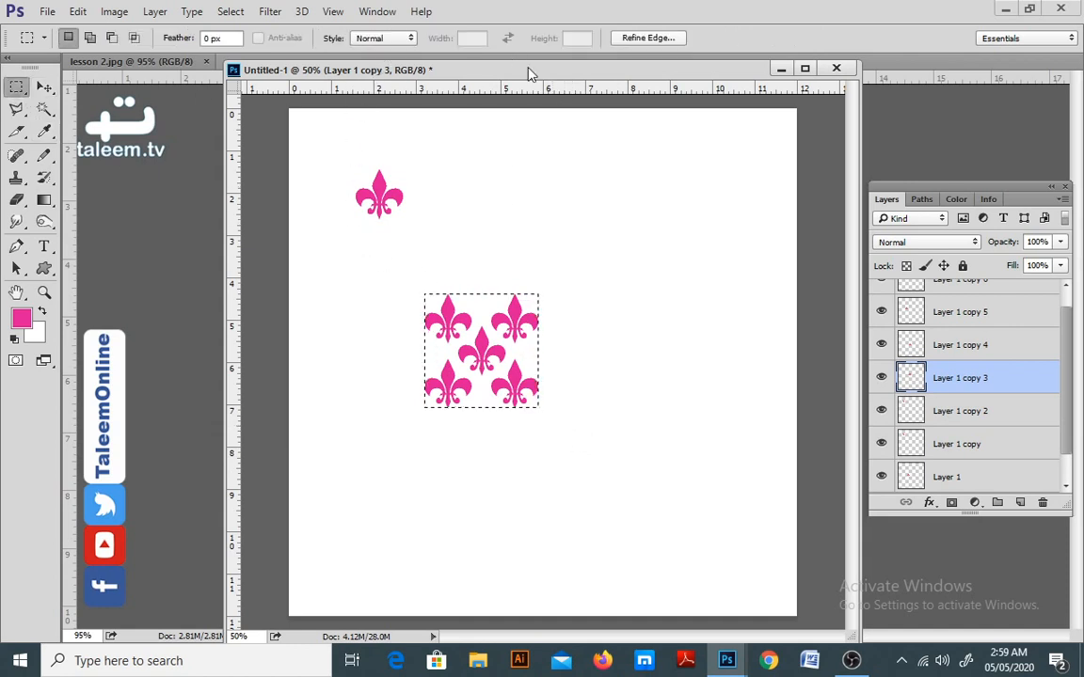
key(ctrl+d)
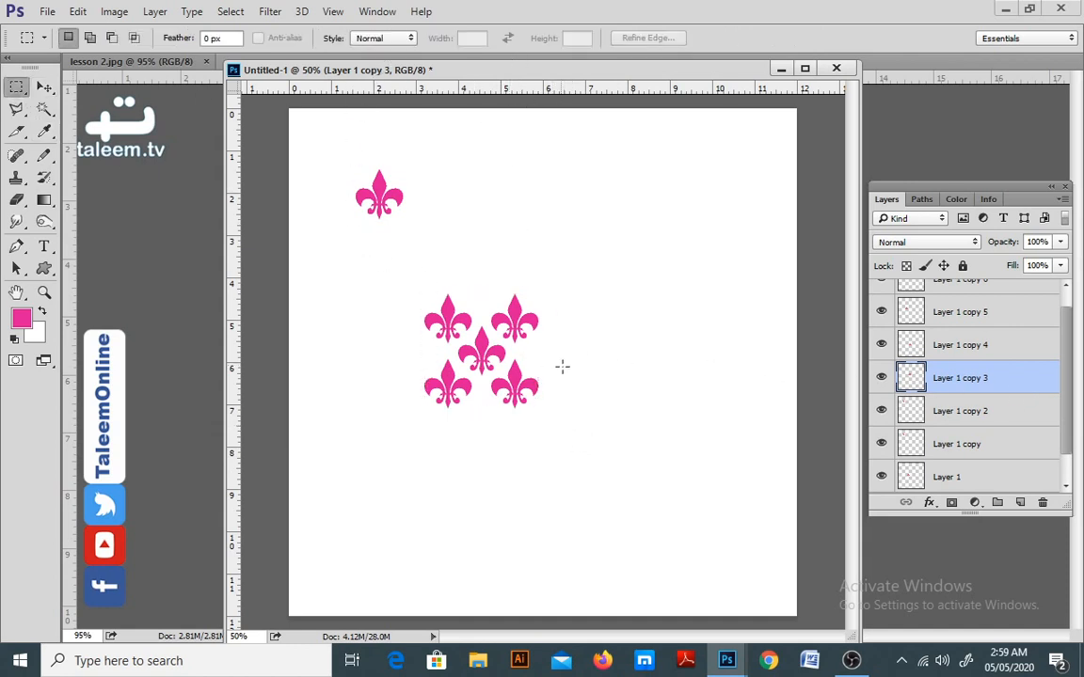
key(v)
drag(517, 393, 722, 487)
drag(730, 173, 721, 185)
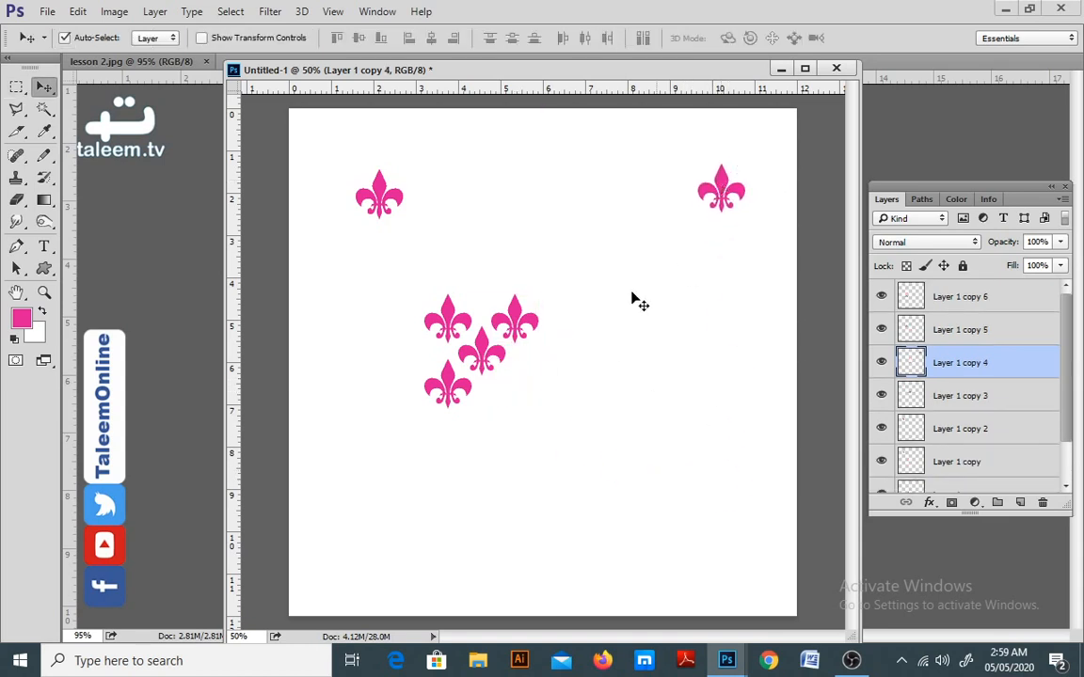
Step: Move the four remaining clustered fleurs-de-lis into a loose column down the left side of the canvas, below the upper-left one
drag(515, 312, 371, 271)
drag(444, 318, 371, 354)
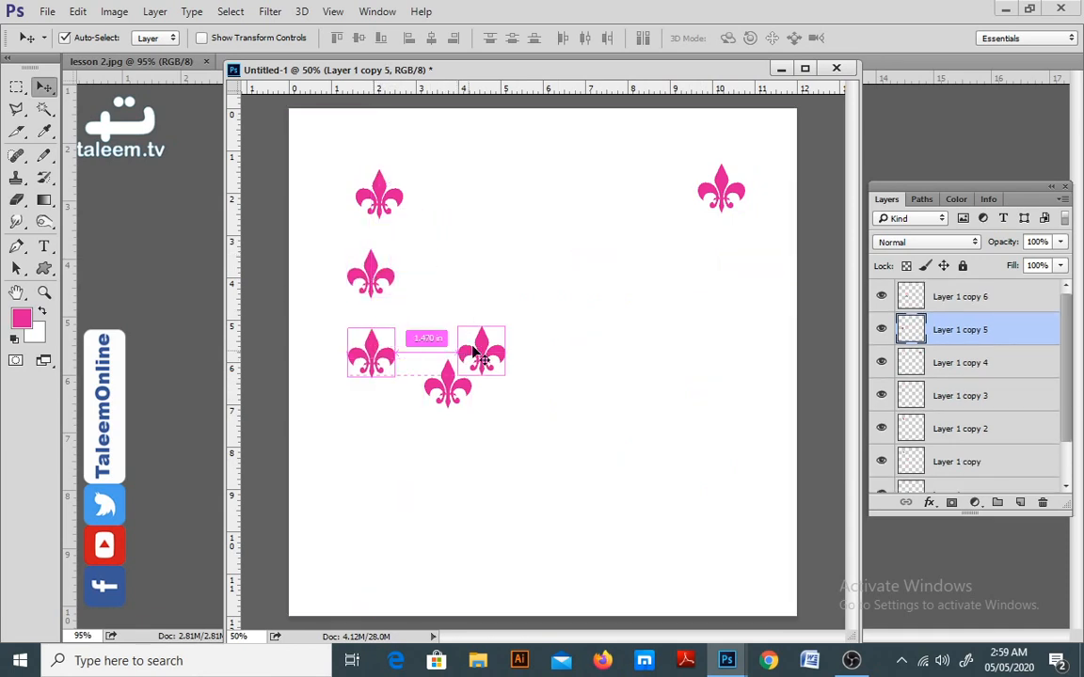
drag(480, 353, 363, 444)
drag(448, 384, 348, 537)
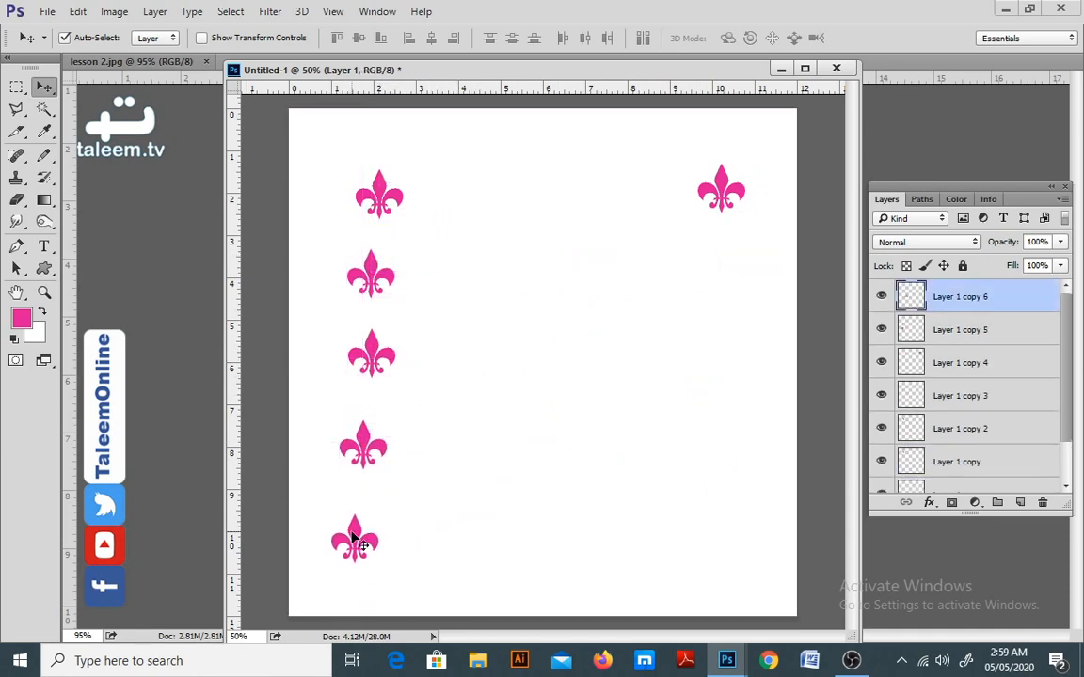
Step: Duplicate the upper-right fleur-de-lis four times leftward to form an uneven row across the top of the canvas
ctrl+click(709, 178)
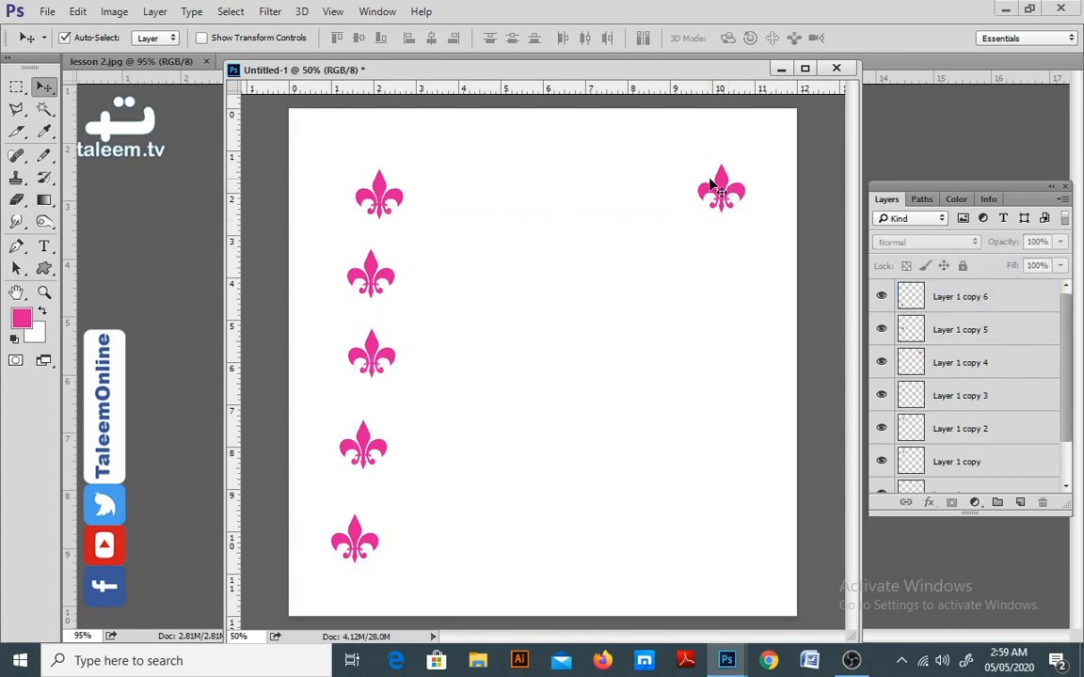
drag(721, 188, 466, 180)
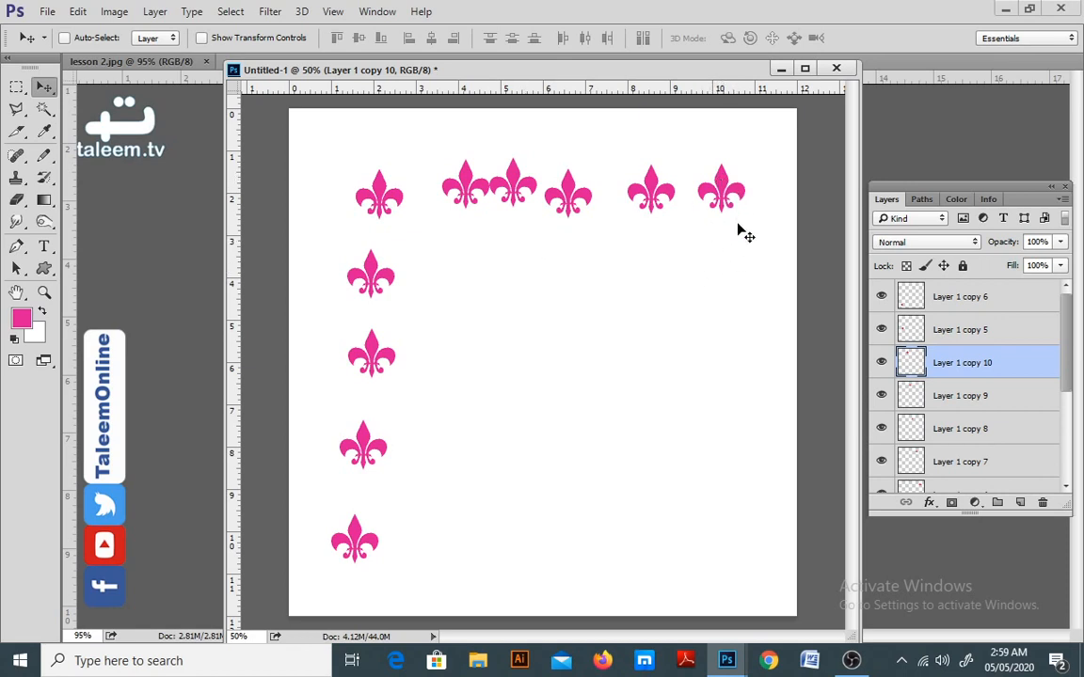
Step: Distribute the row's five layers, Layer 1 copy 4 and copies 7 to 10, by horizontal centers and align their vertical centers
key(ctrl)
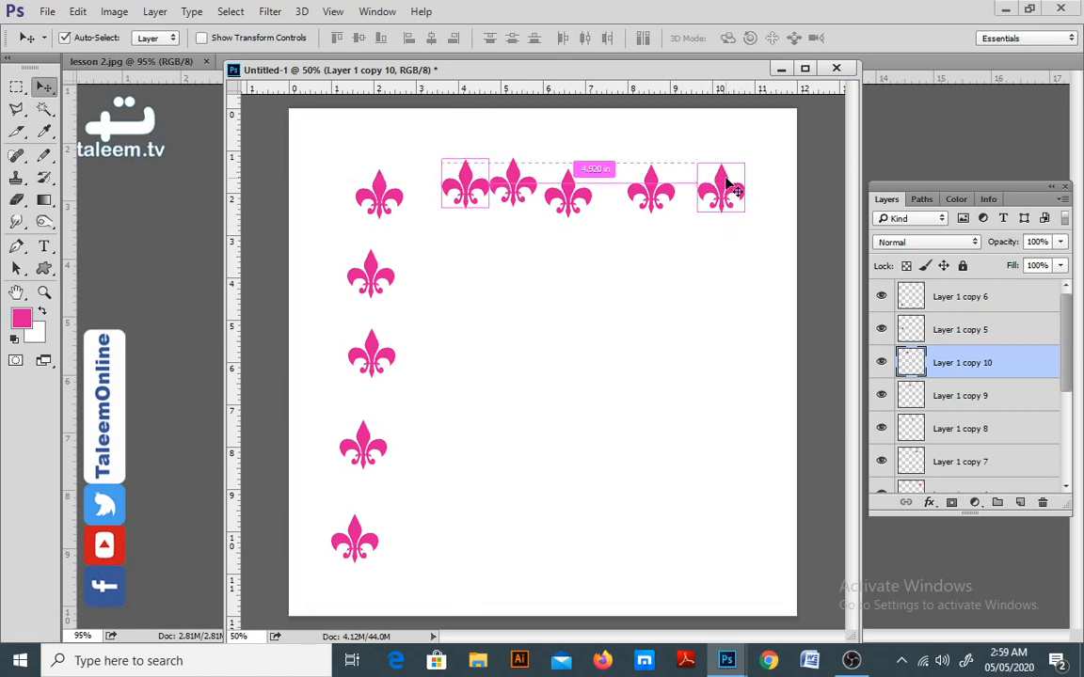
ctrl+click(724, 185)
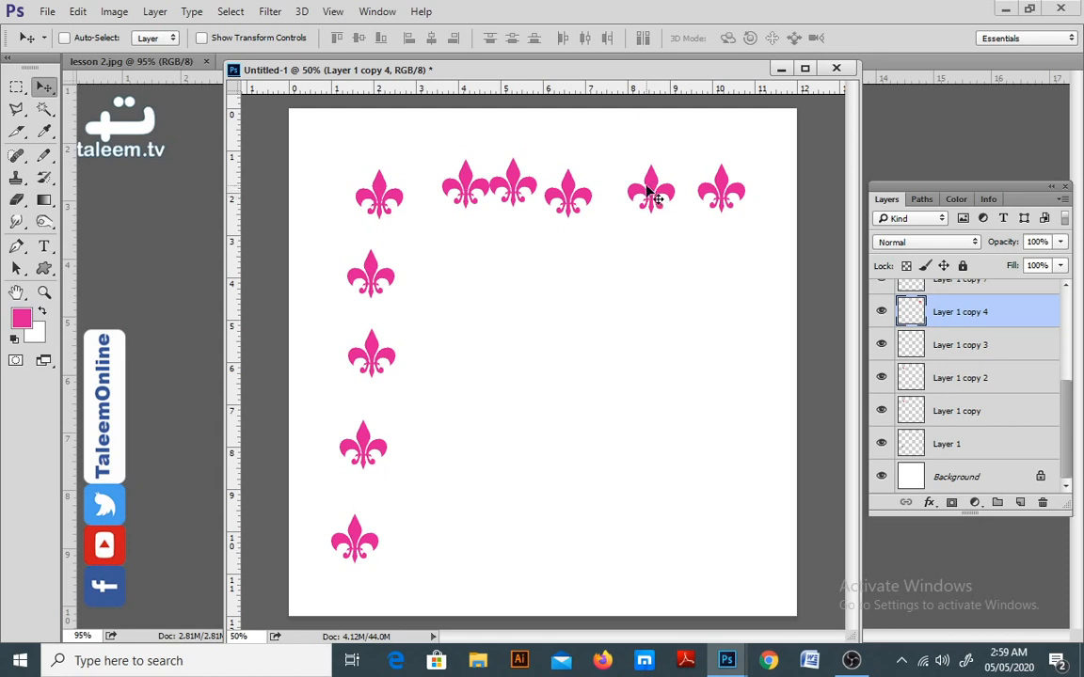
ctrl+shift+click(649, 192)
mouse_move(649, 192)
mouse_down()
mouse_move(645, 224)
mouse_move(665, 219)
mouse_move(648, 176)
mouse_up()
ctrl+shift+click(569, 186)
drag(568, 186, 531, 195)
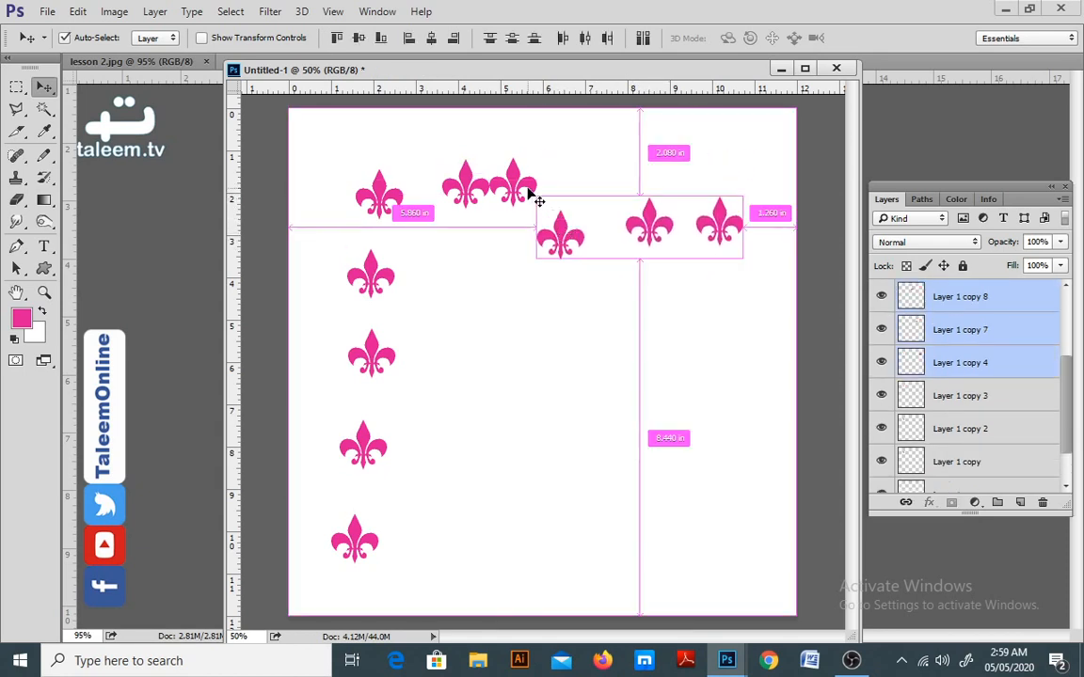
key(ctrl+z)
shift+click(512, 175)
shift+click(465, 179)
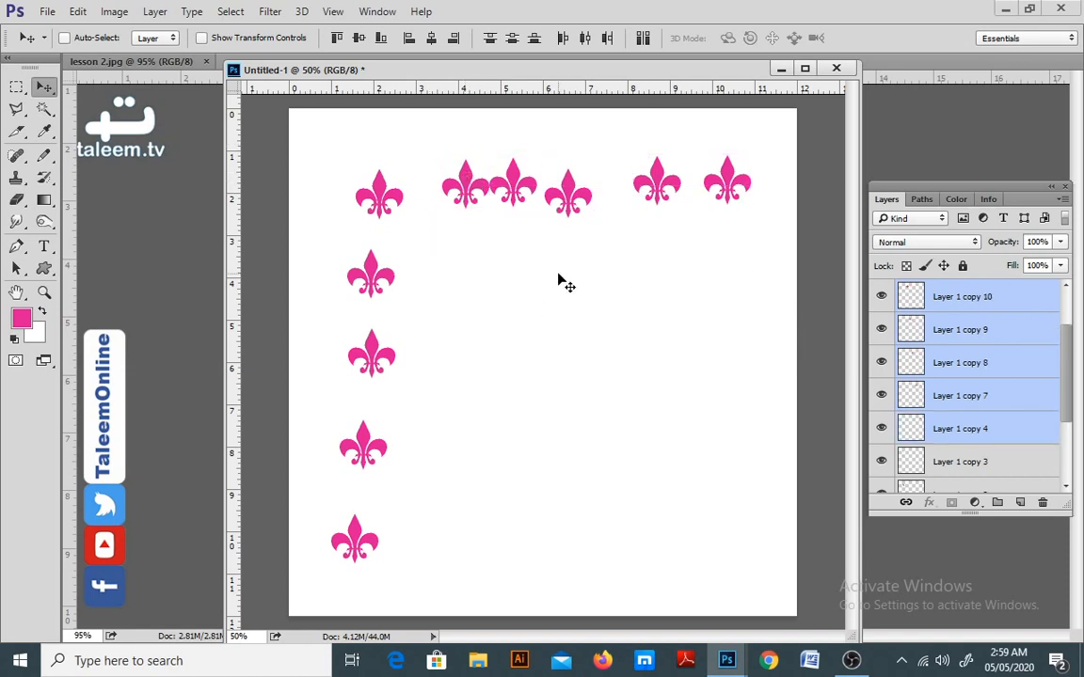
click(584, 39)
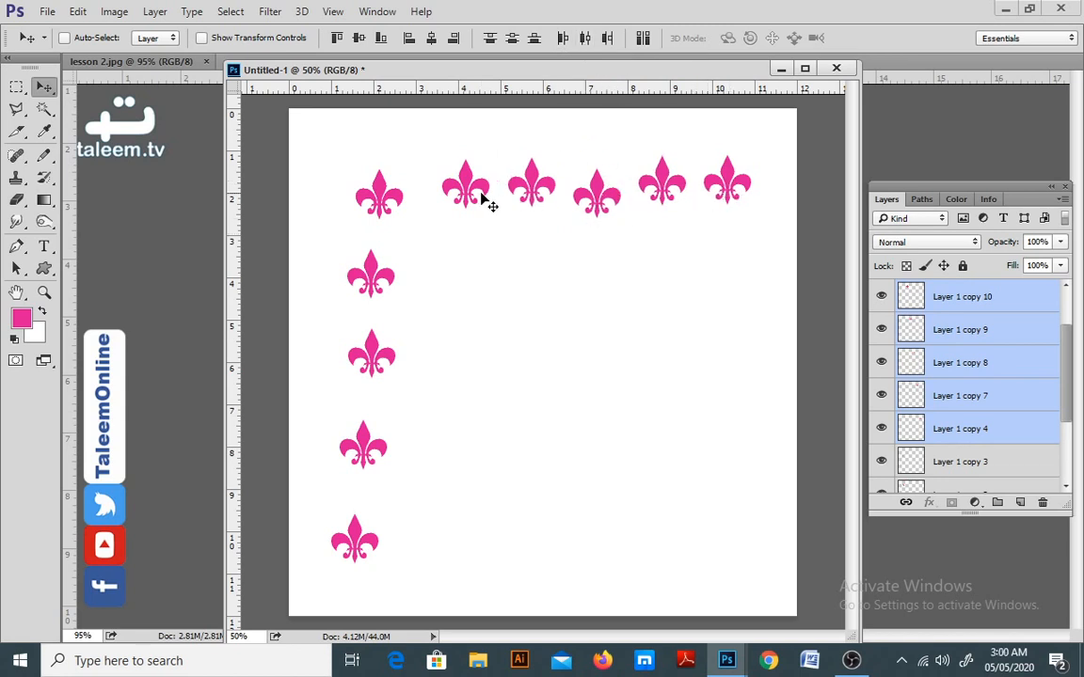
click(358, 40)
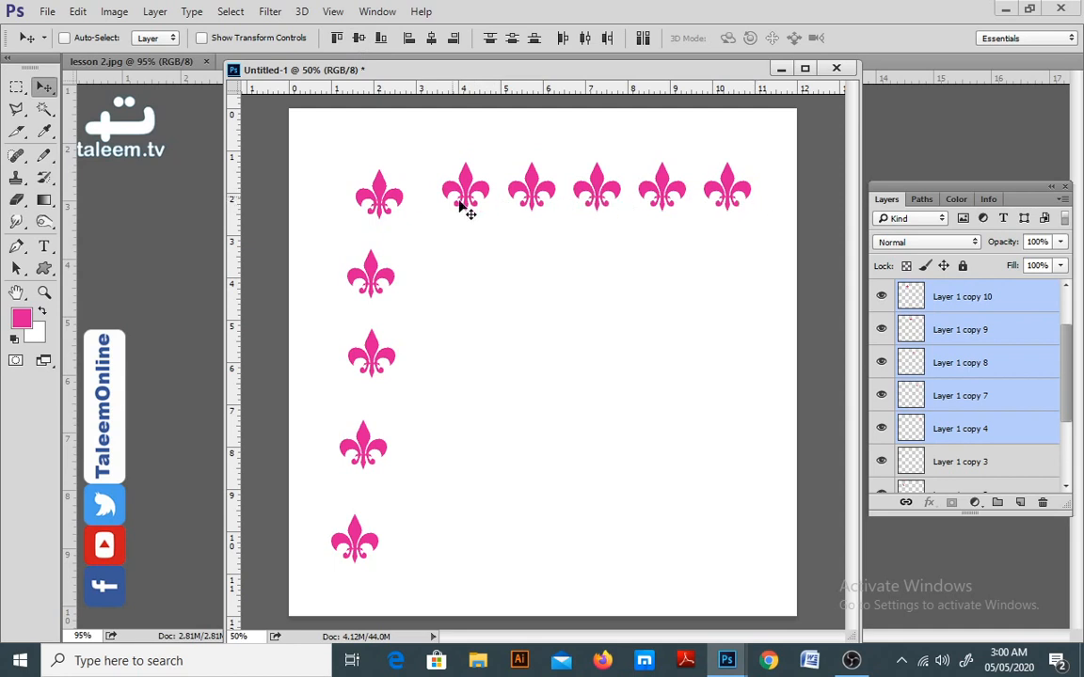
Step: Select the fleur-de-lis layers of the left column and pull apart the overlapping ones at its top
drag(1069, 354, 1069, 413)
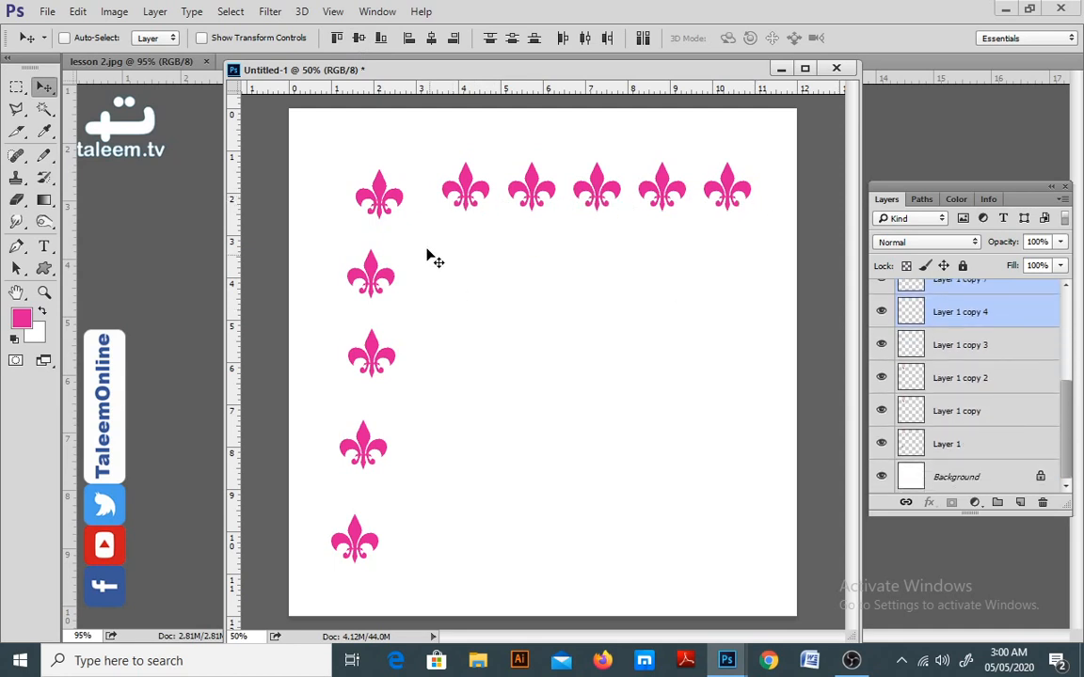
click(371, 273)
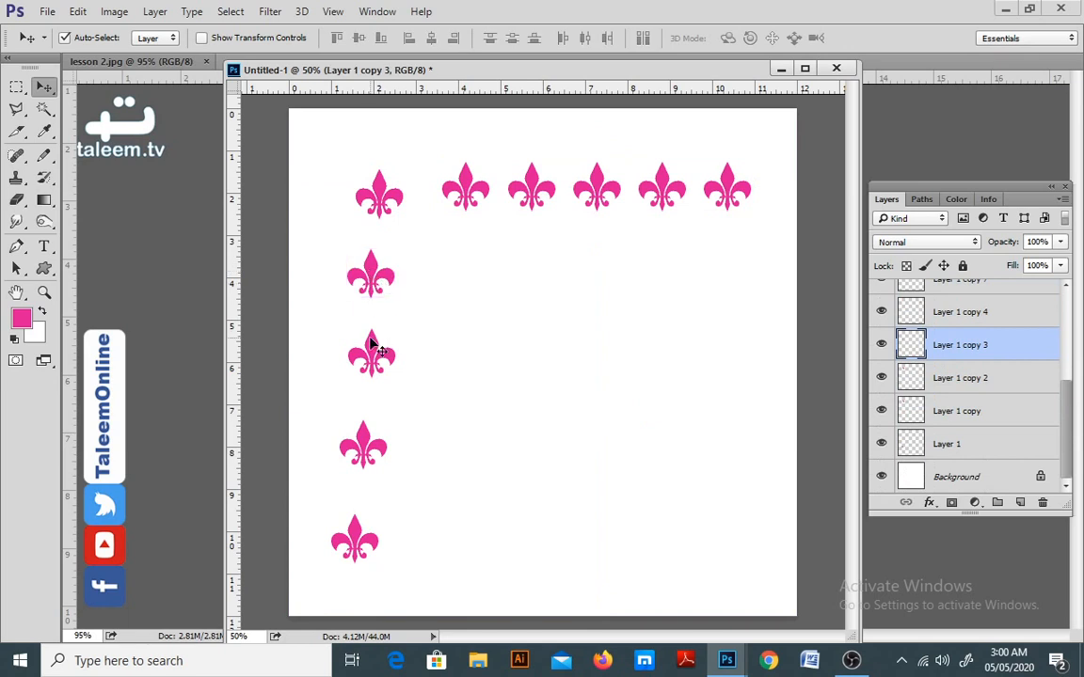
shift+click(372, 350)
shift+click(378, 452)
shift+click(353, 538)
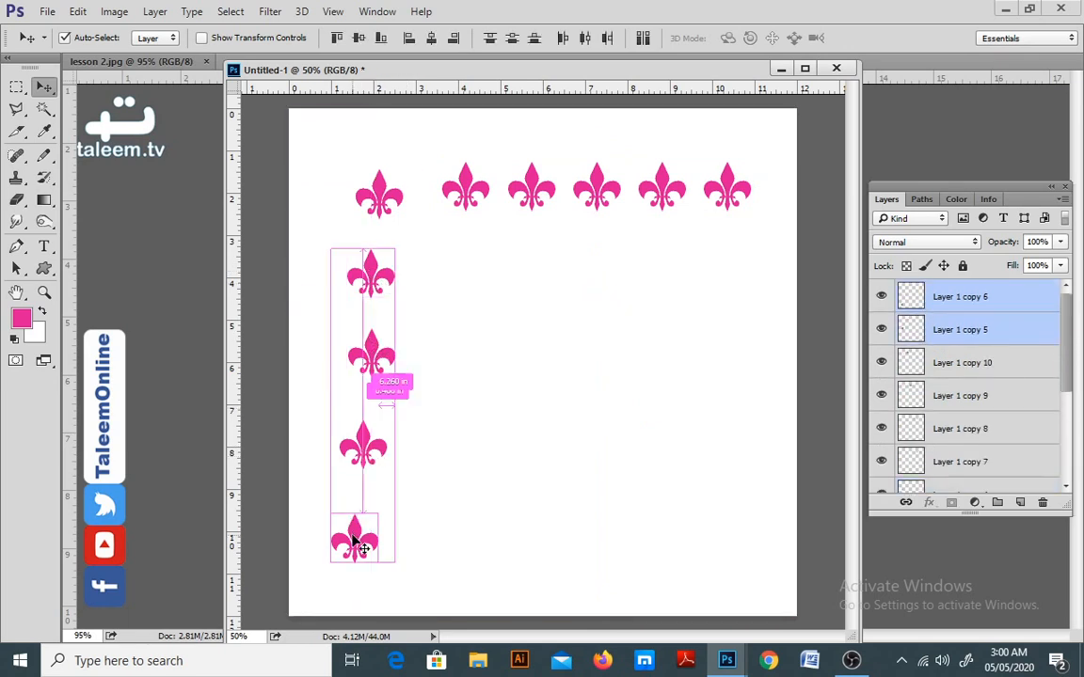
drag(353, 538, 376, 517)
key(ctrl+z)
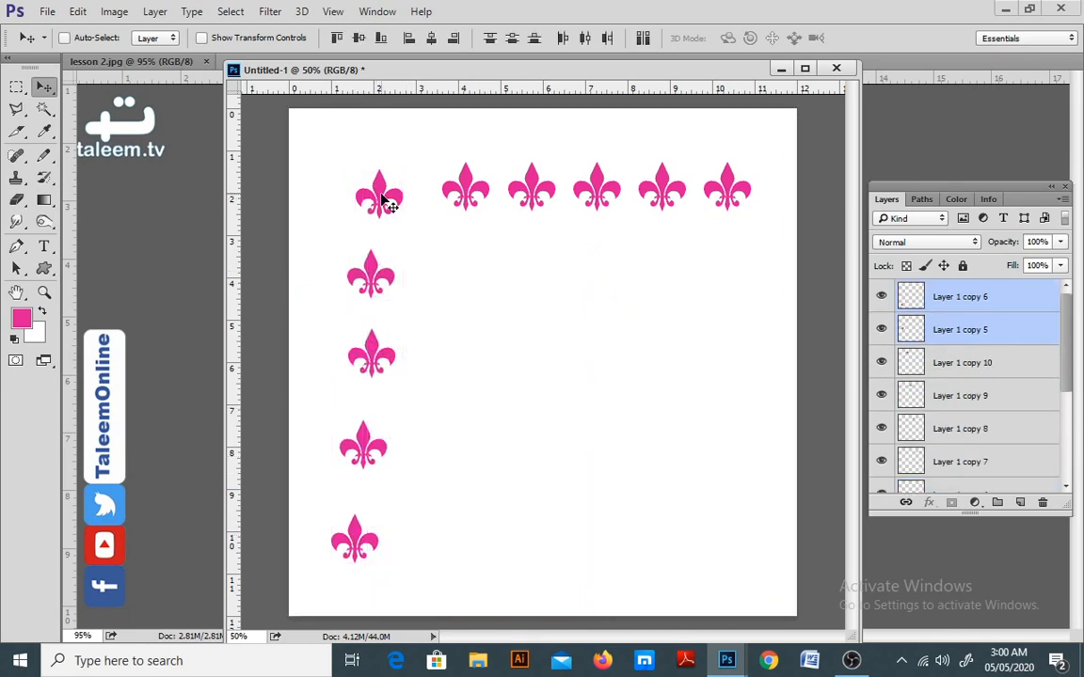
drag(384, 193, 376, 156)
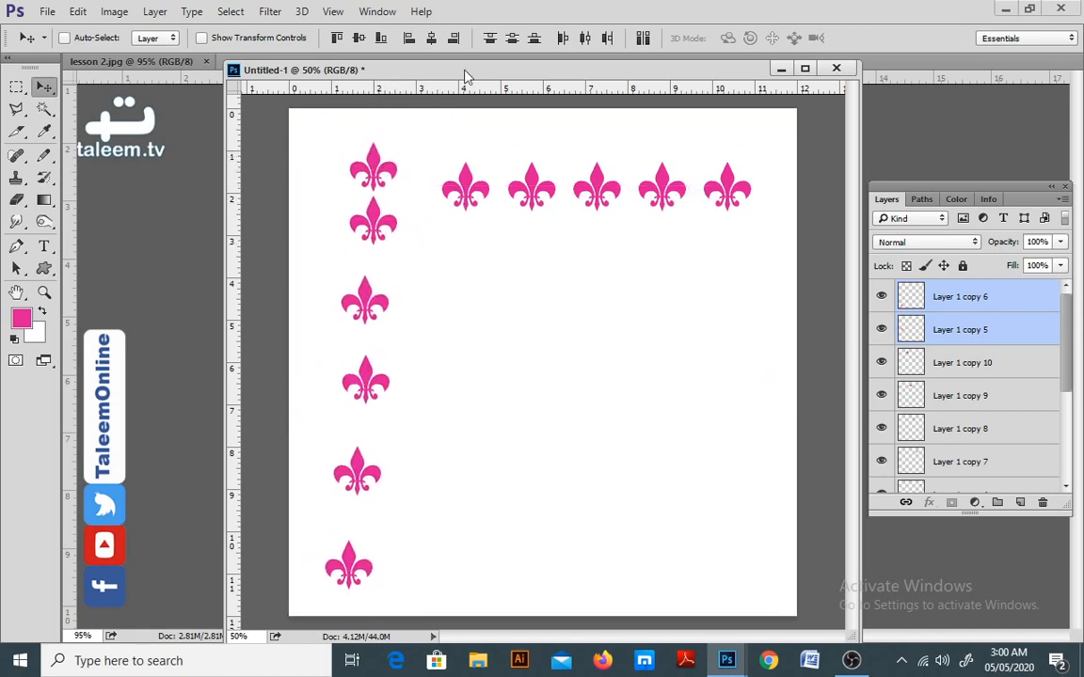
Step: Distribute the selected left-column layers by vertical centers and align their horizontal centers
click(513, 38)
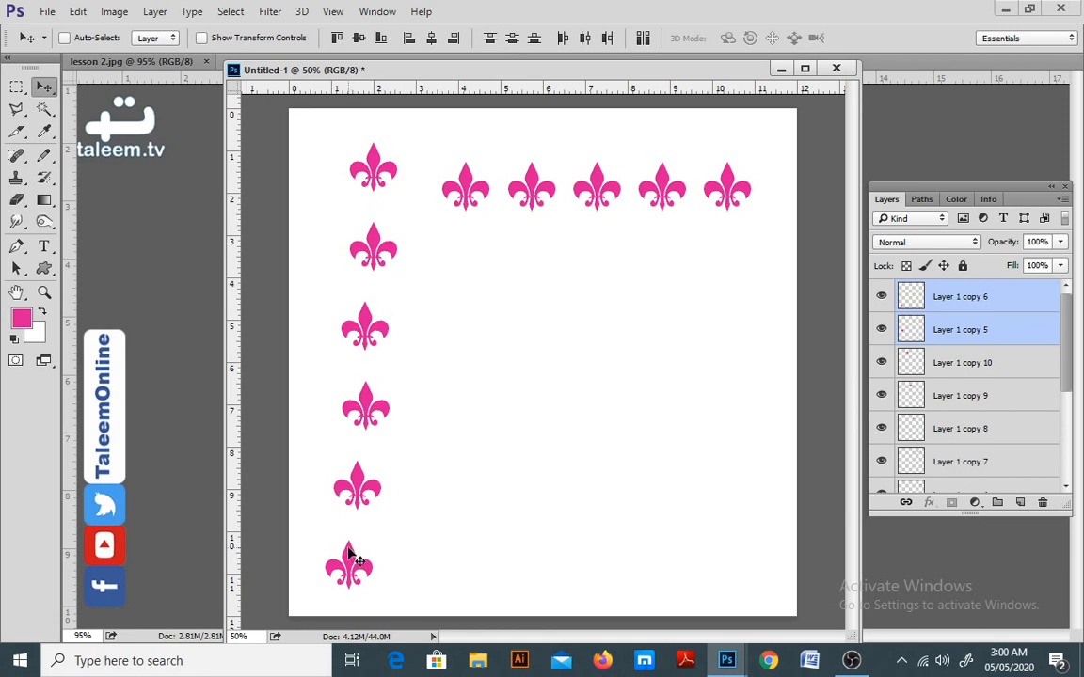
click(431, 40)
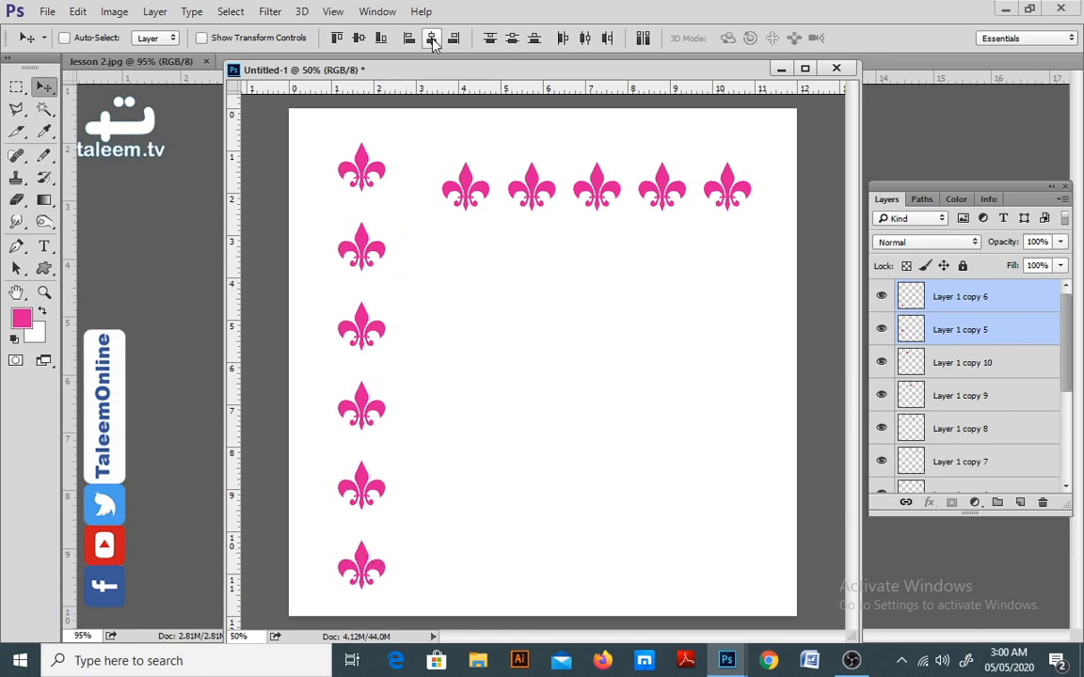